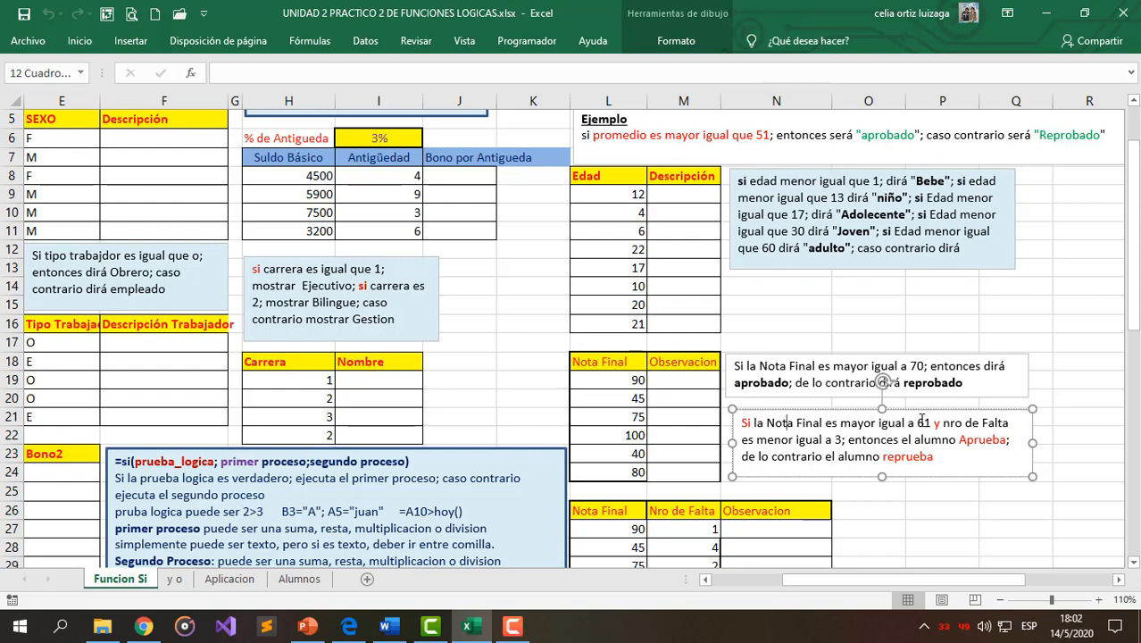
Fill the text box with the aprobado/reprobado rule for Nota Final with a light aqua theme color
left_click(766, 381)
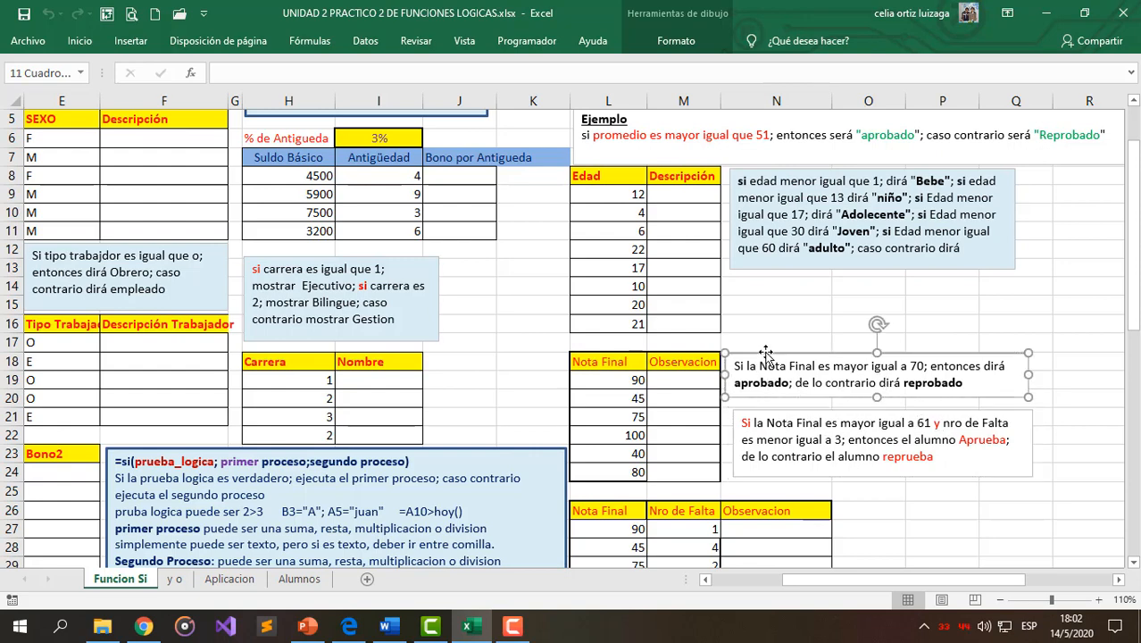
right_click(766, 356)
left_click(823, 386)
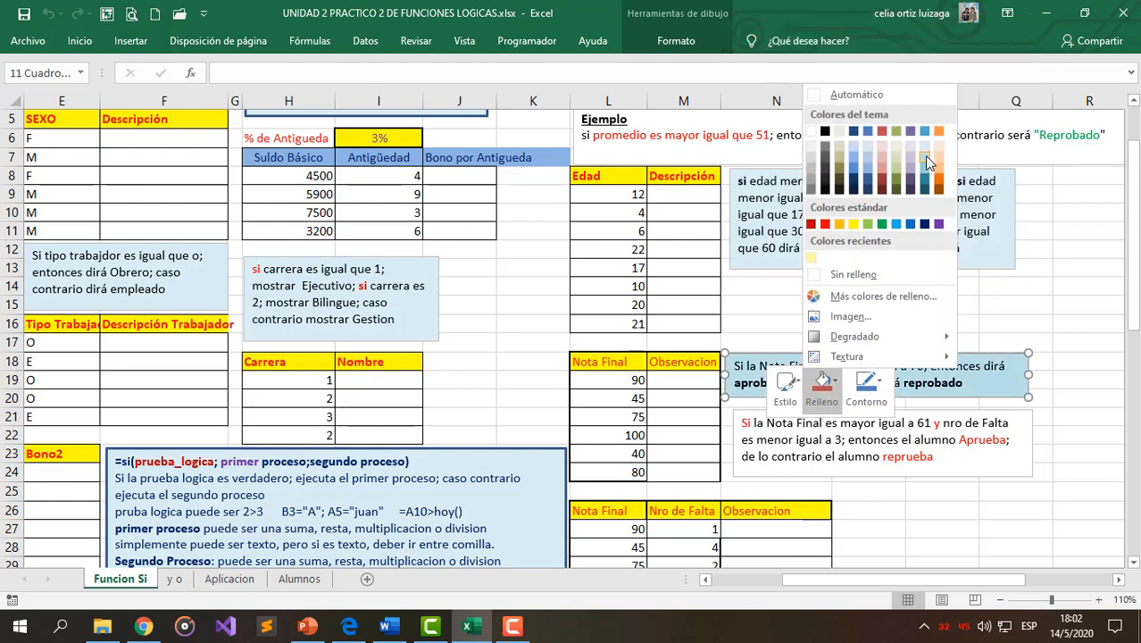
left_click(924, 155)
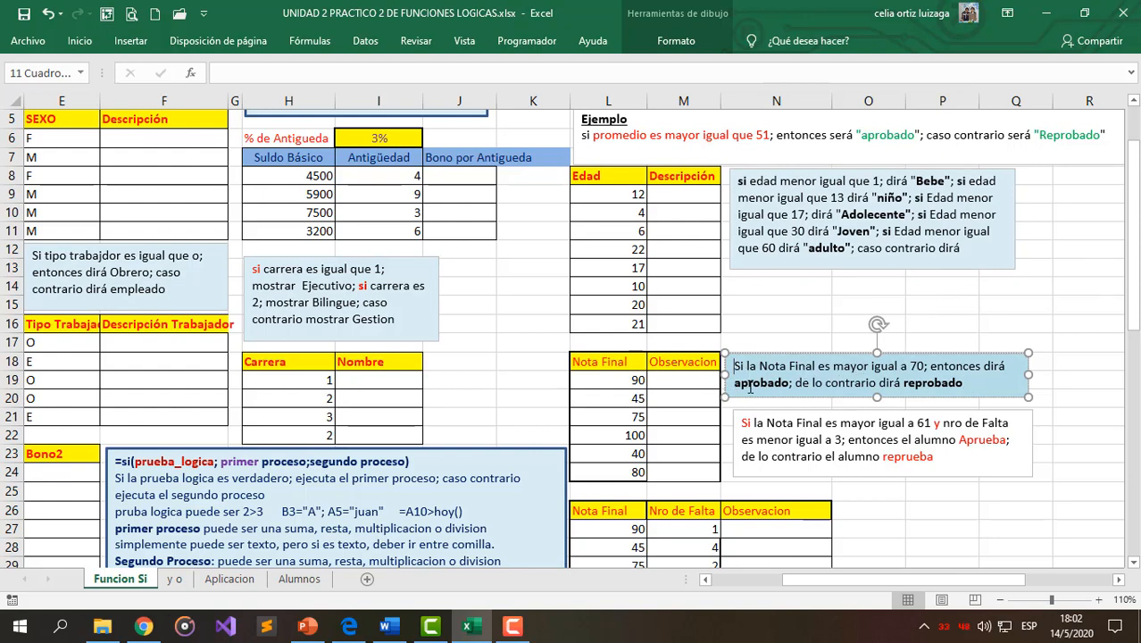
Examine the first three Nota Final grades and their Observacion cells against the threshold in the note beside them
left_click(675, 382)
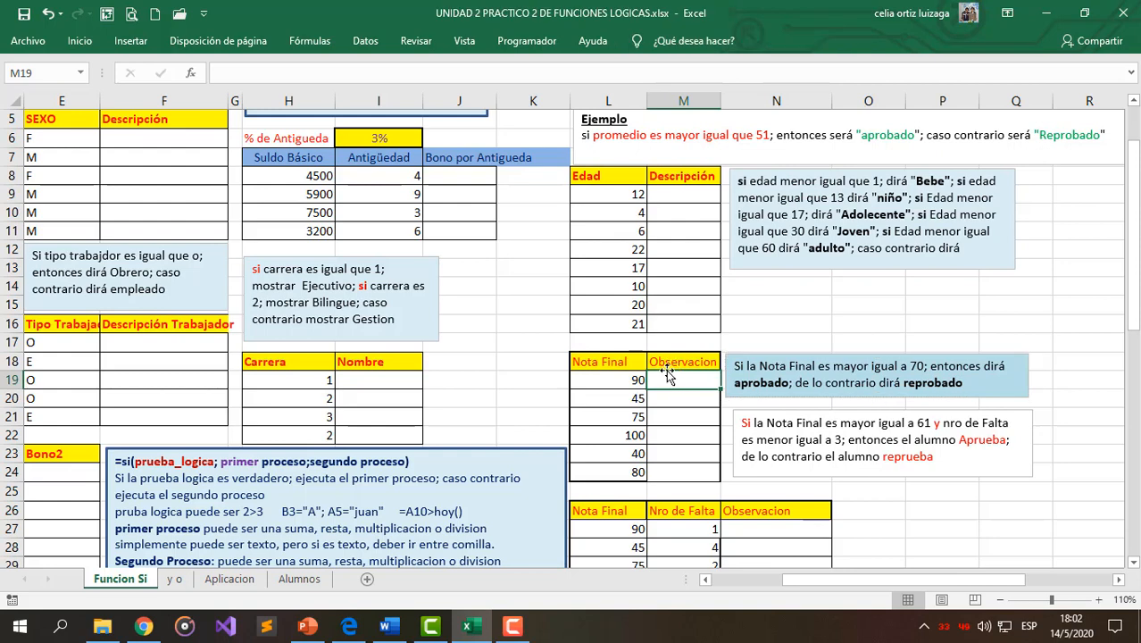
left_click(620, 382)
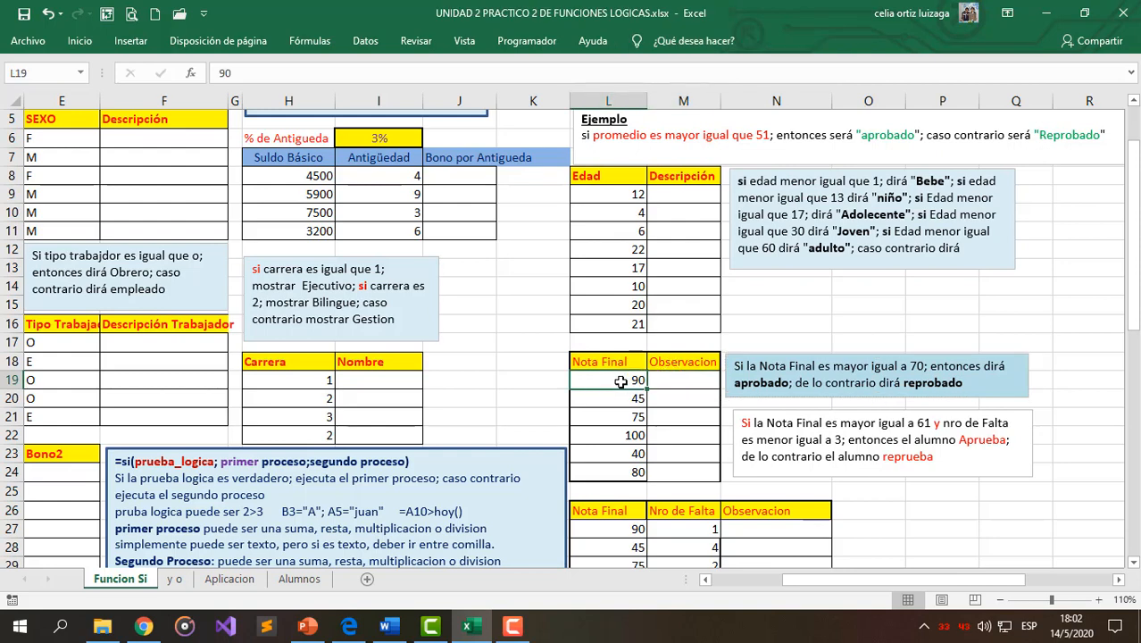
left_click(668, 382)
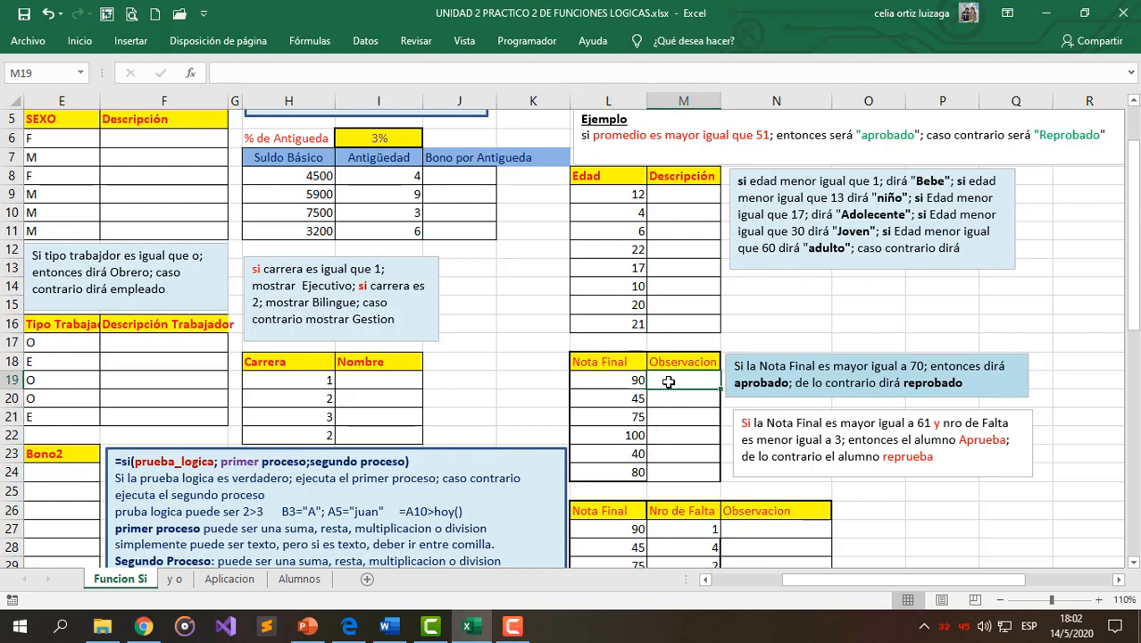
left_click(606, 396)
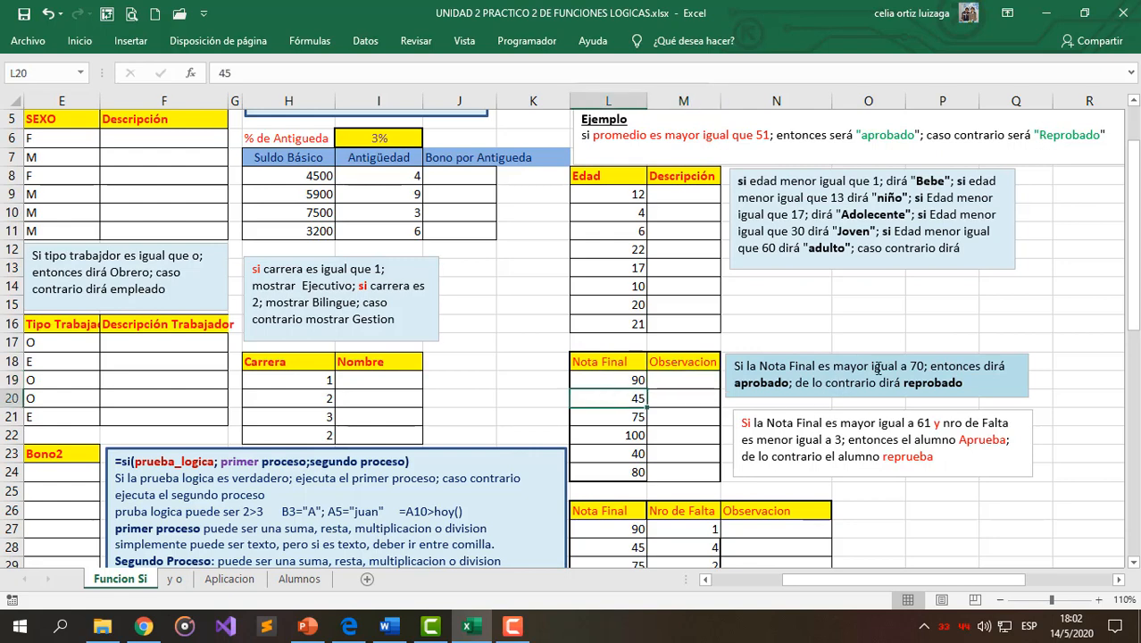
double_click(911, 366)
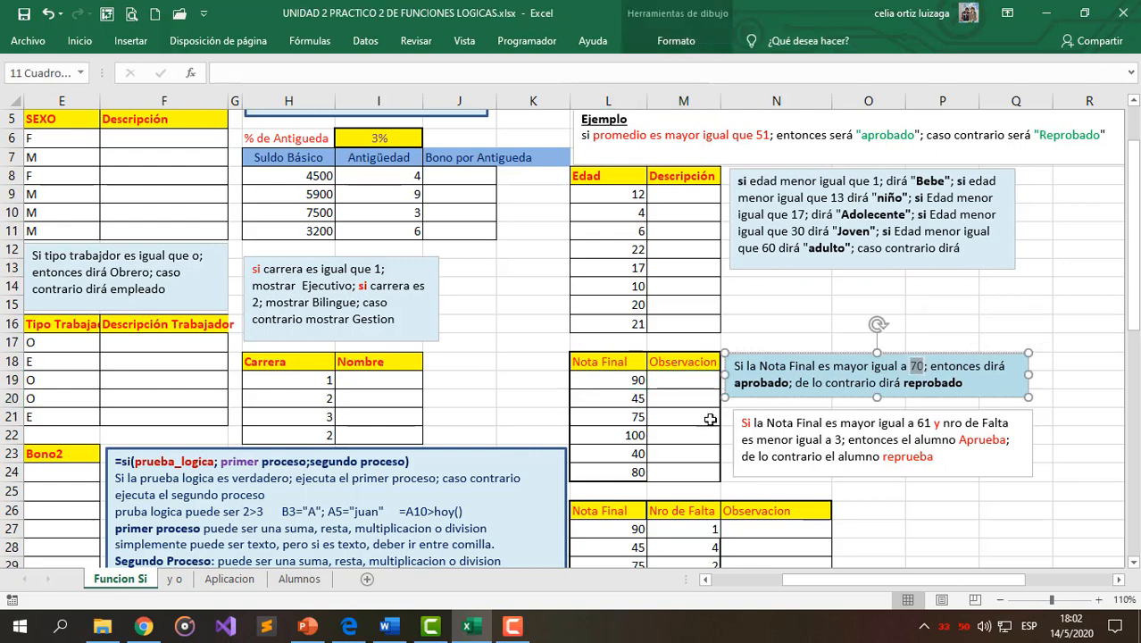
left_click(674, 400)
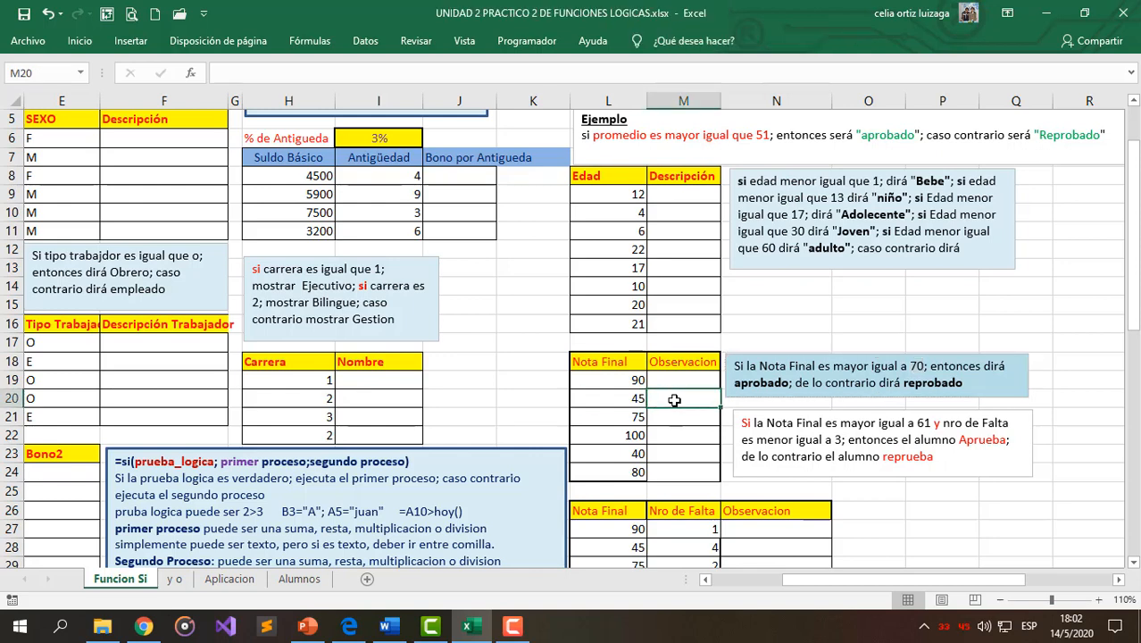
left_click(624, 415)
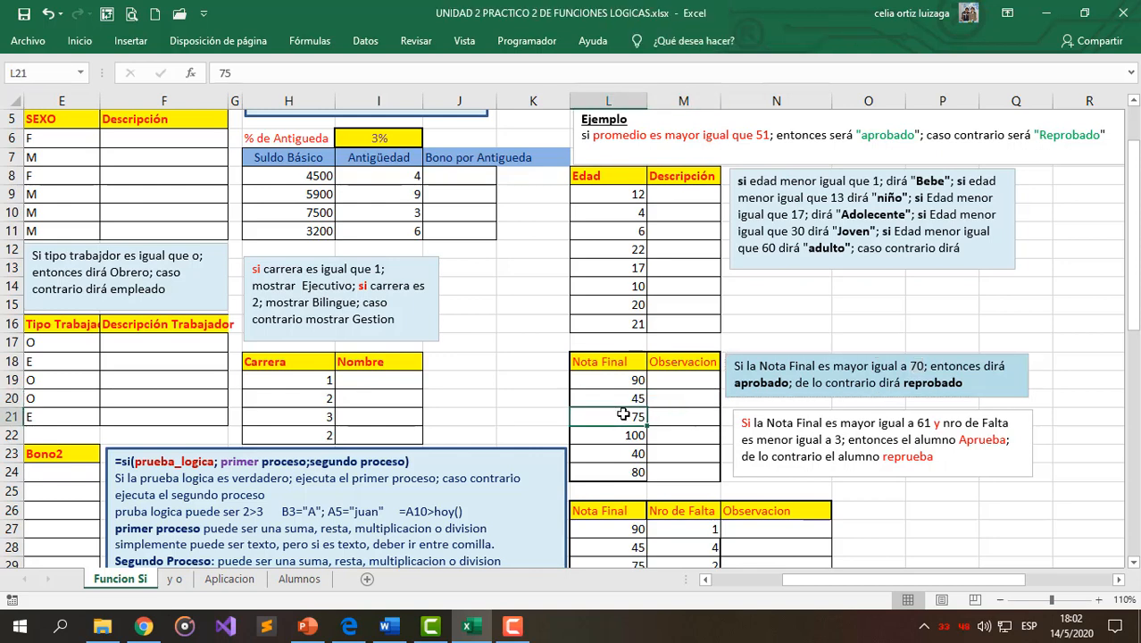
Set the passing grade in the aprobado/reprobado note beside the Observacion column to 51
left_click(913, 364)
left_click_drag(911, 365, 926, 364)
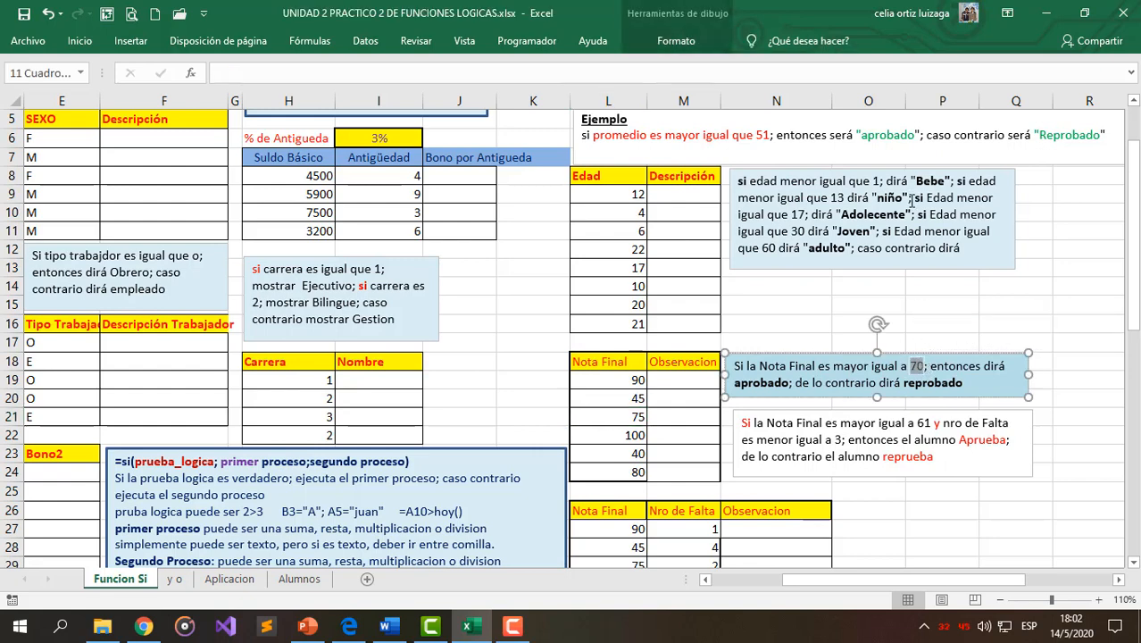
type("51")
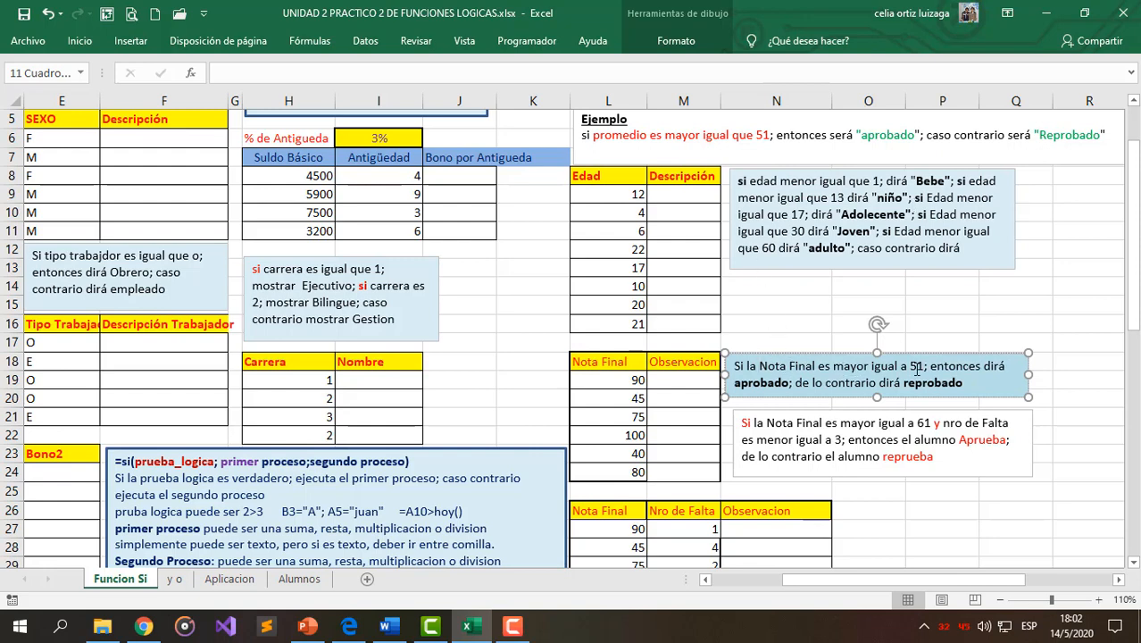
left_click_drag(924, 383, 950, 383)
Start an SI formula in M19 with the logical test L19>=51
left_click(665, 386)
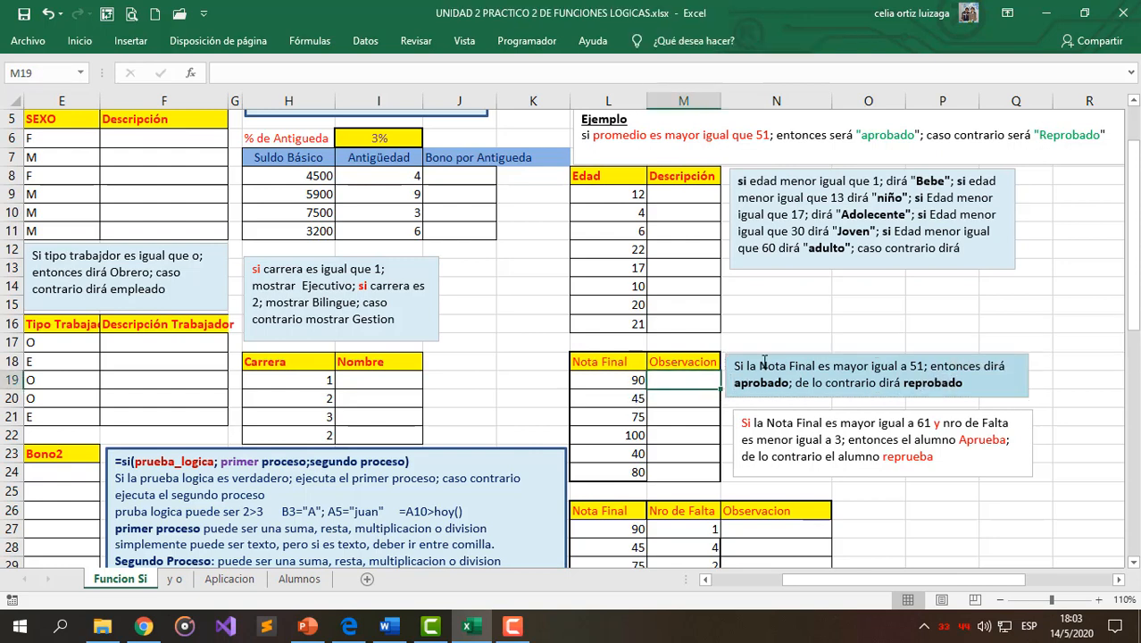
type("=")
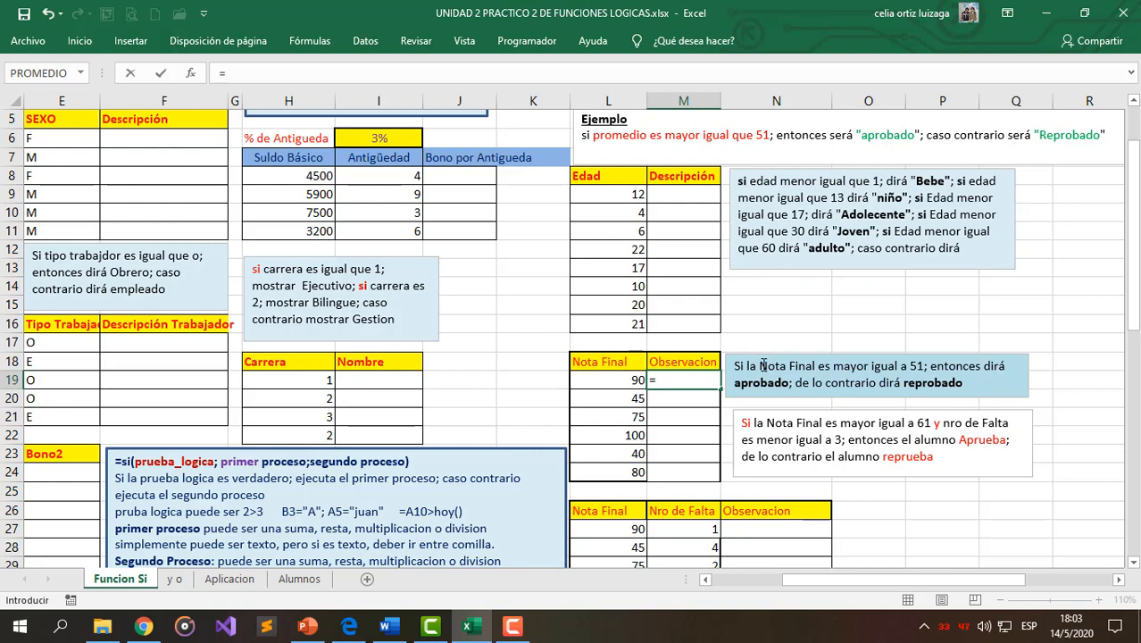
type("si")
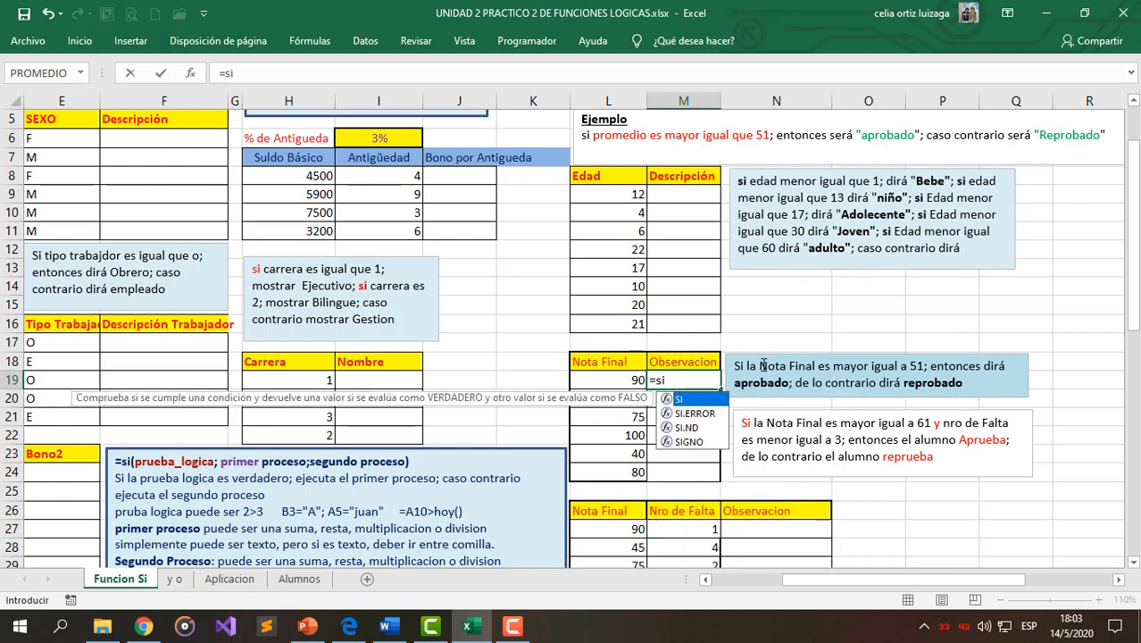
key("Tab")
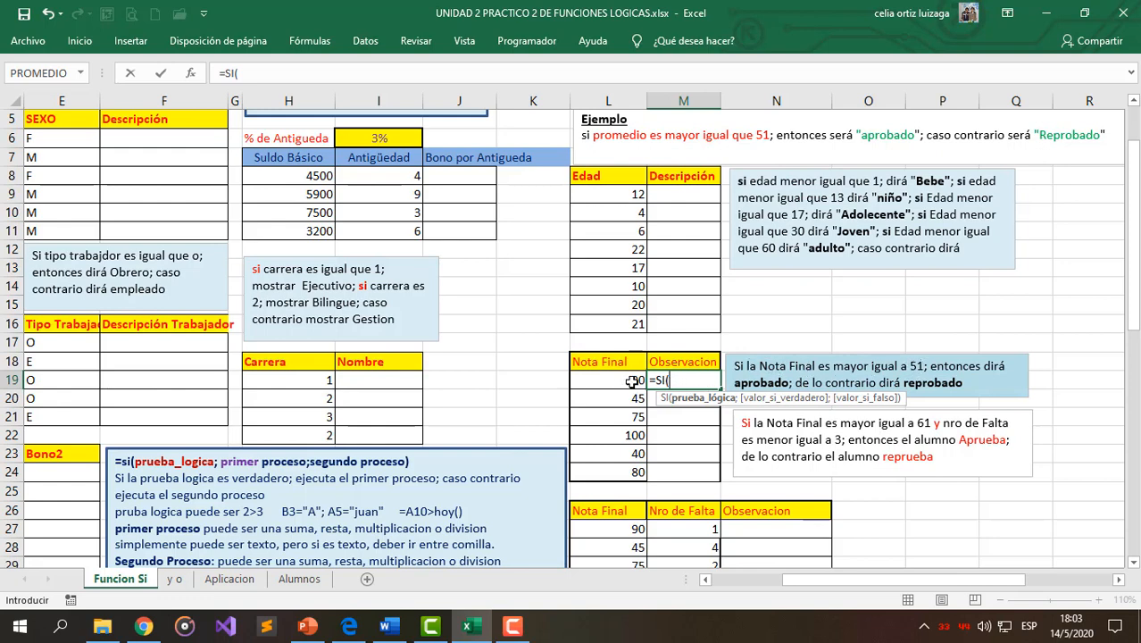
left_click(605, 382)
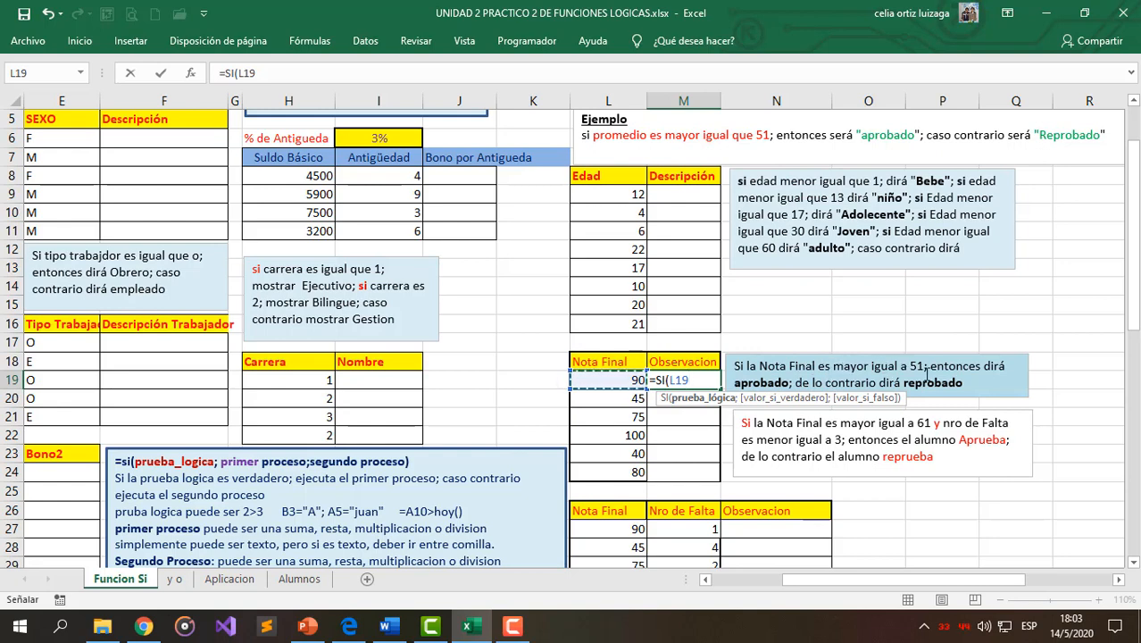
type(">=")
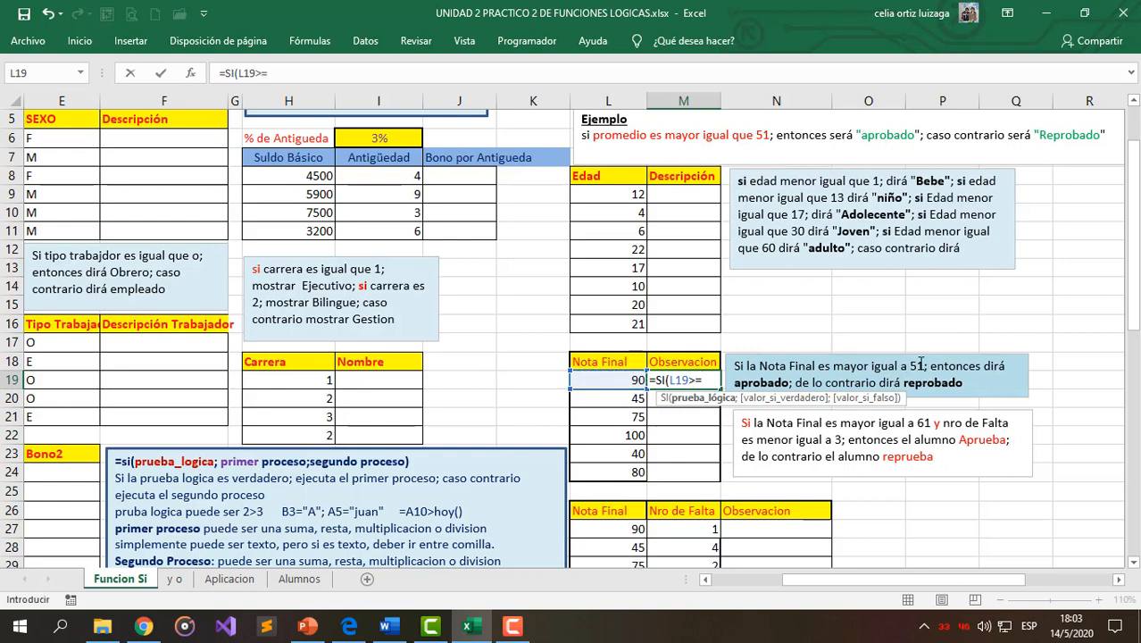
type("51;")
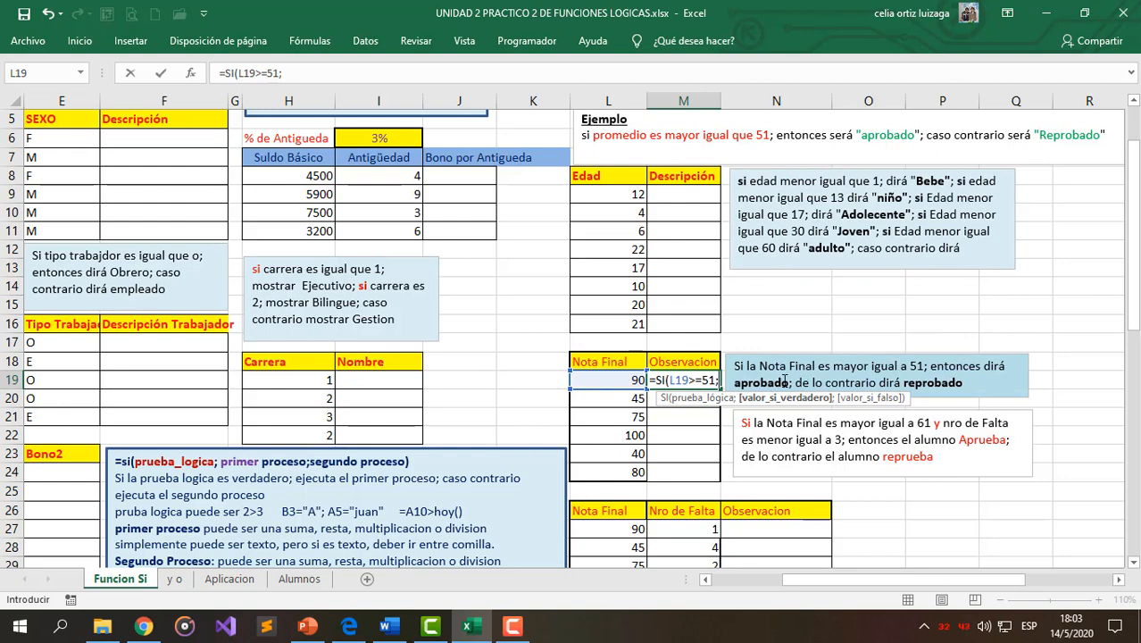
Enter "Aprobado" as the value if true in the M19 formula, after its logical test
left_click_drag(671, 379, 712, 380)
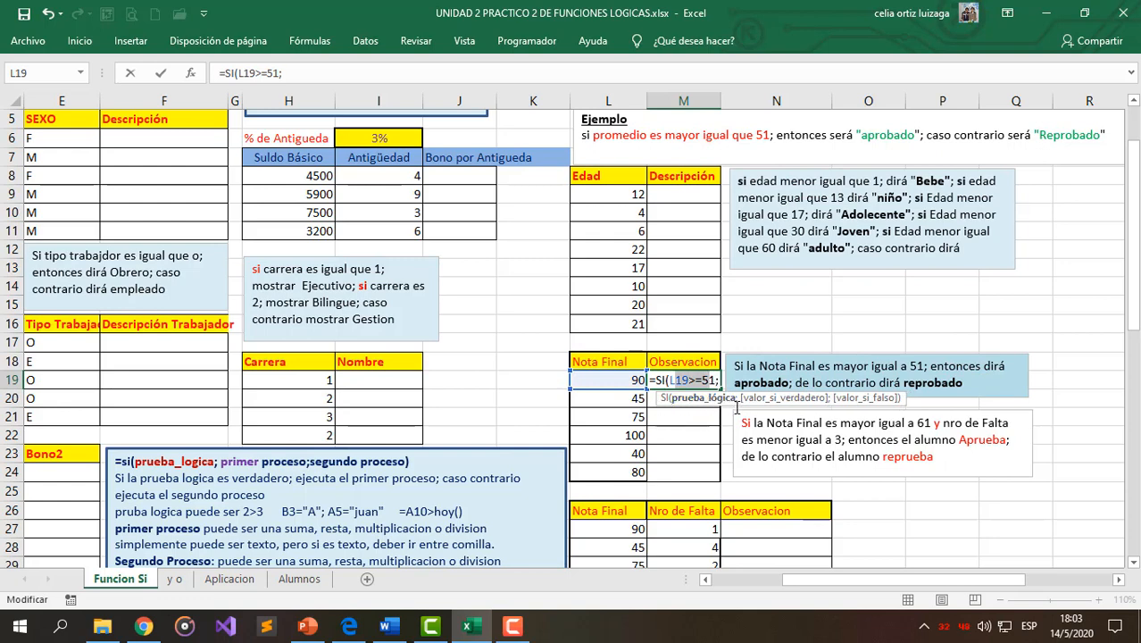
left_click(712, 379)
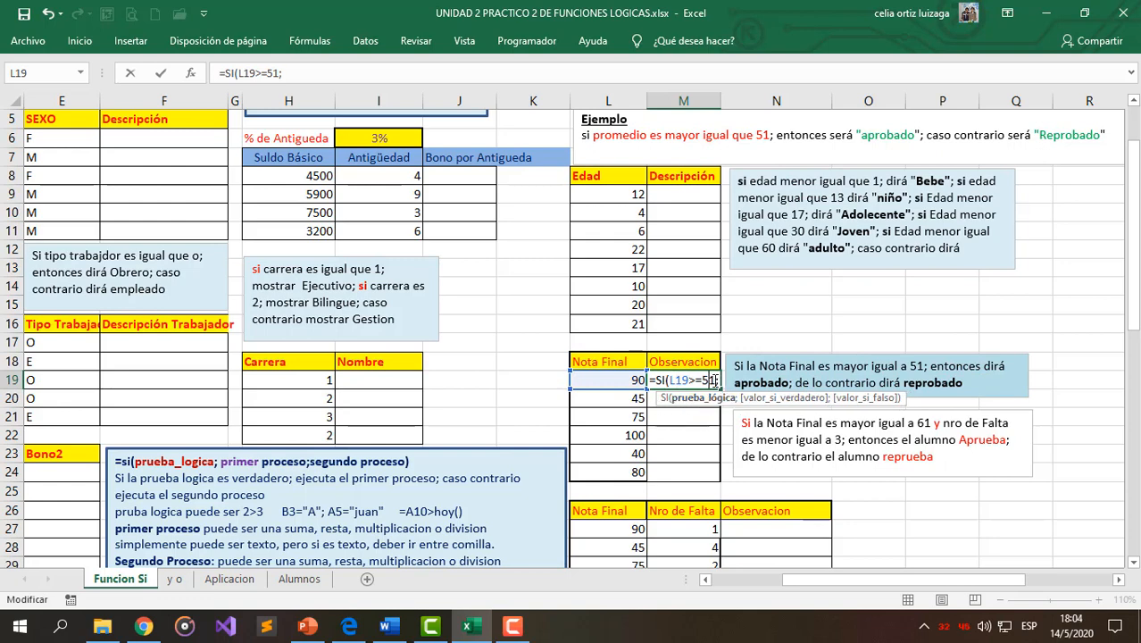
left_click(720, 382)
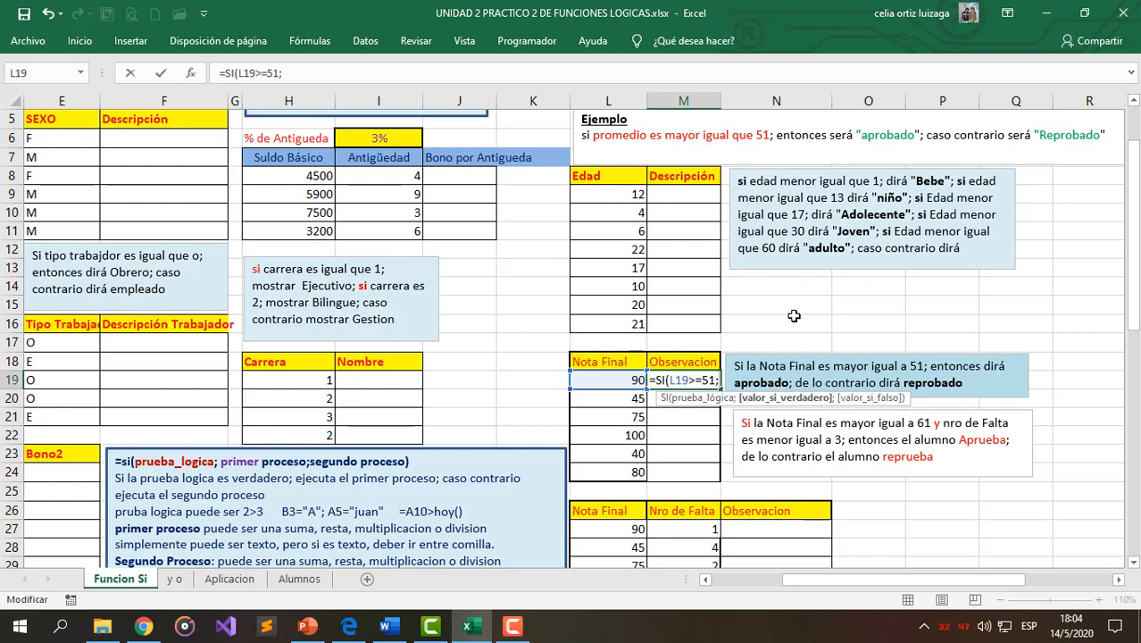
type("\"Aprobado")
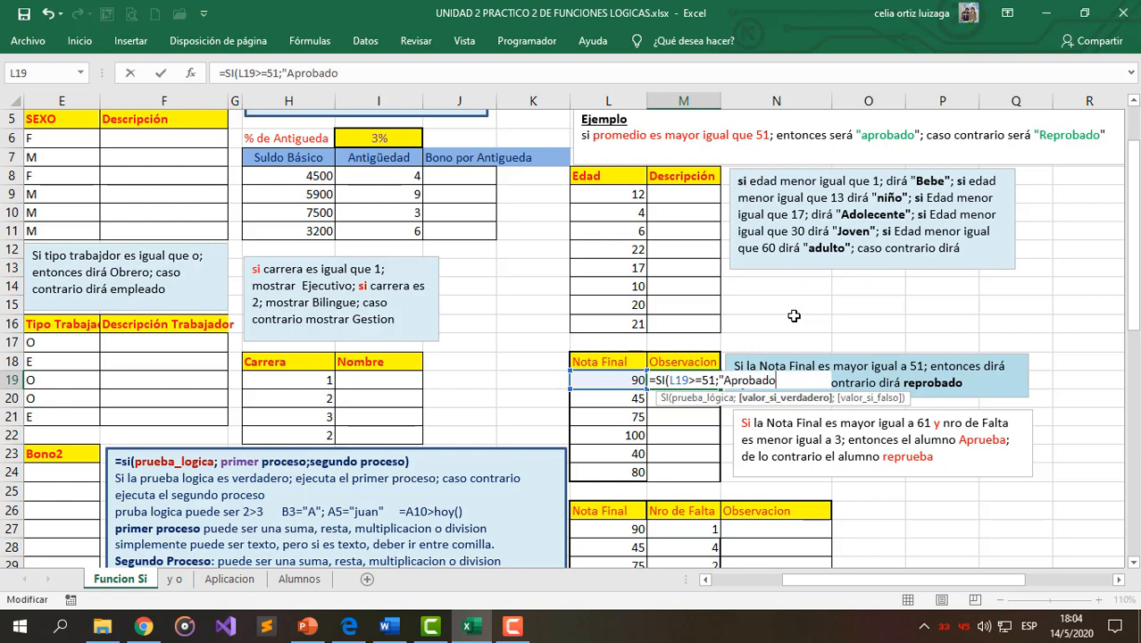
type("\";")
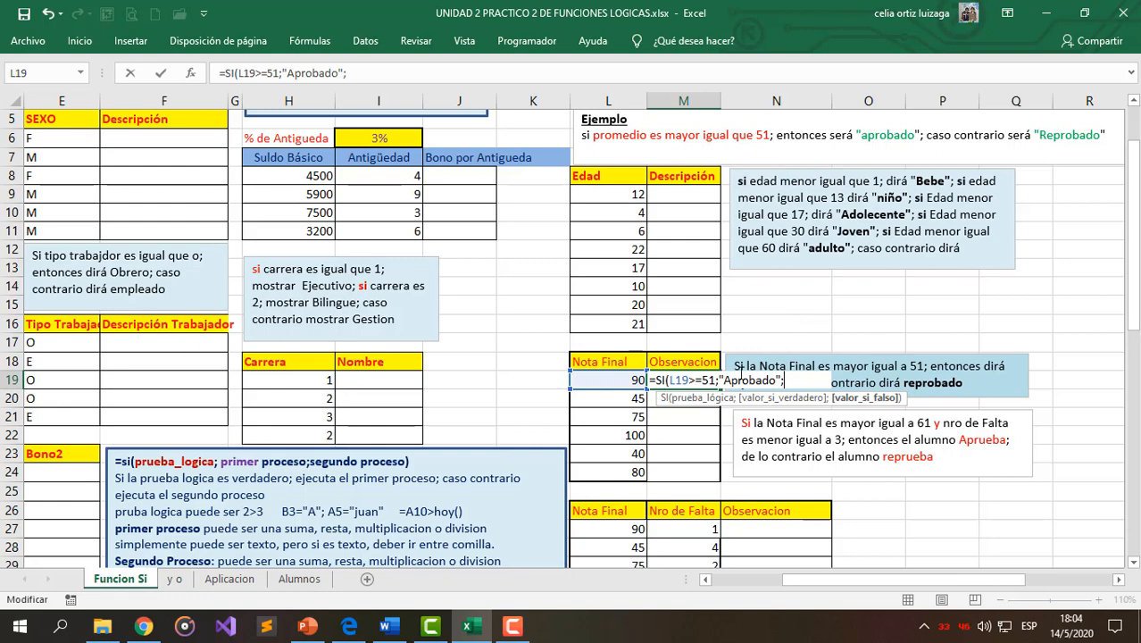
Review the logical test and the value-if-true argument within the M19 formula
left_click_drag(677, 382, 712, 381)
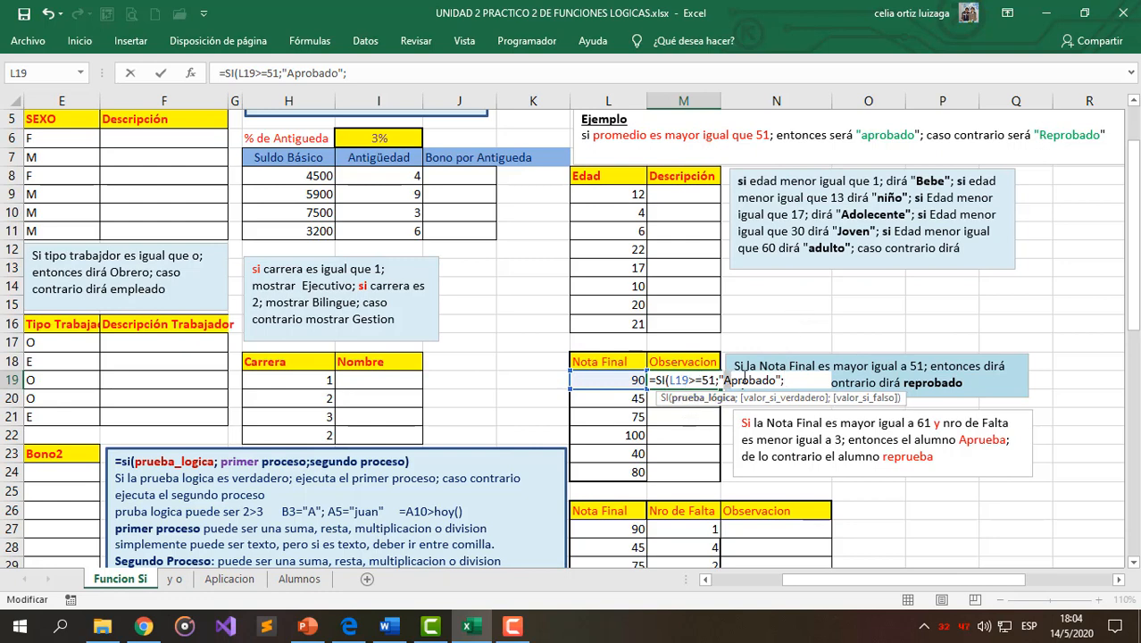
left_click(773, 381)
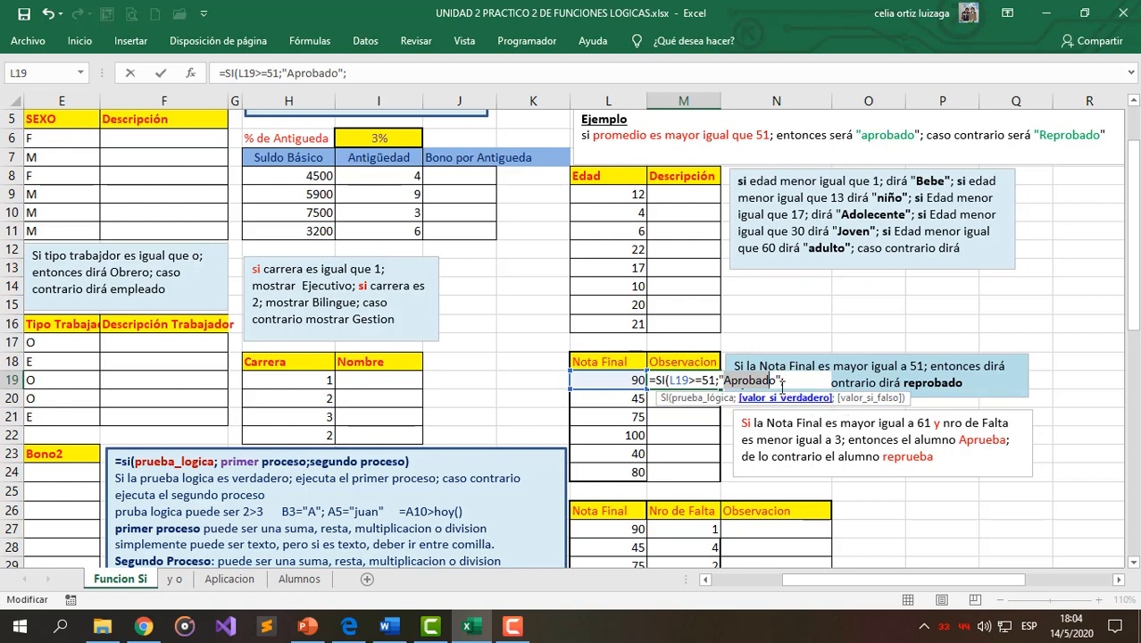
left_click(786, 381)
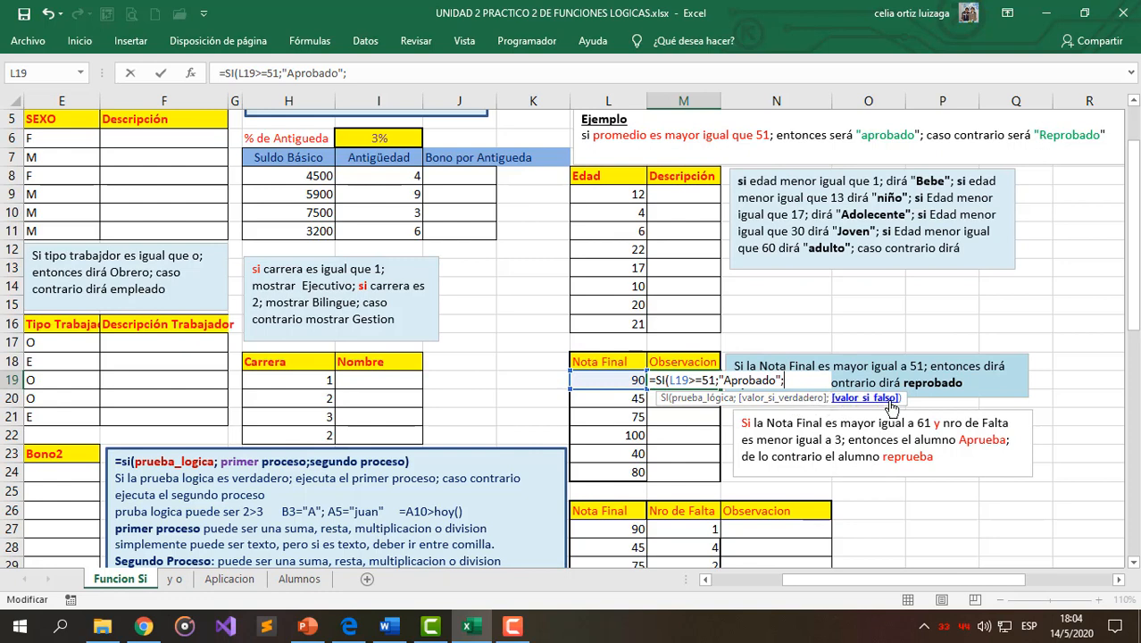
left_click_drag(670, 380, 712, 379)
left_click(786, 381)
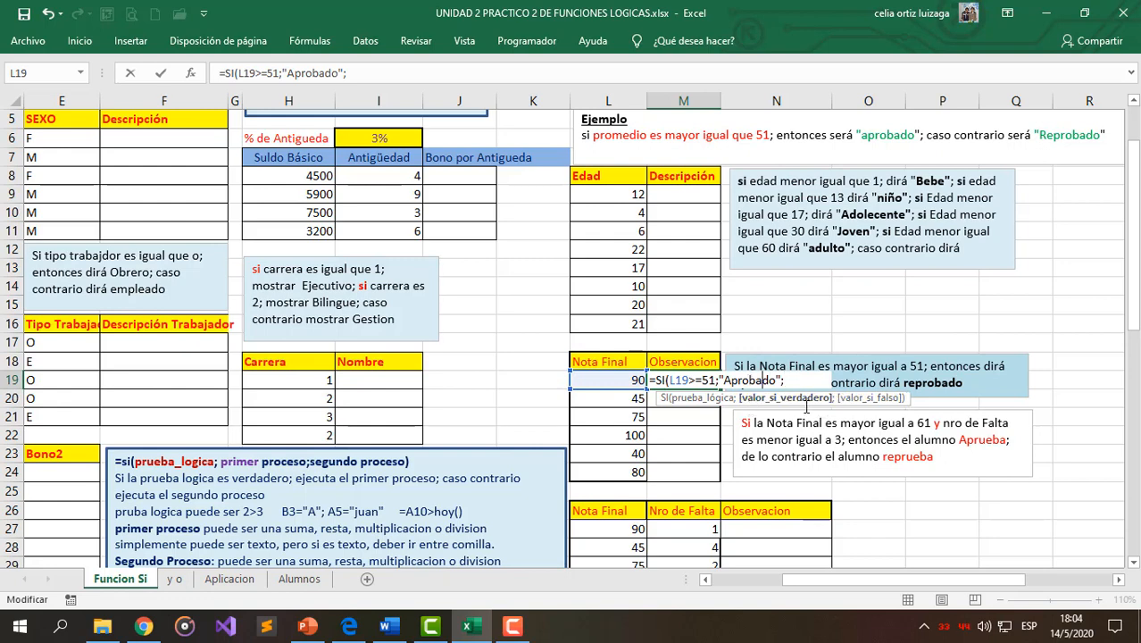
left_click(694, 382)
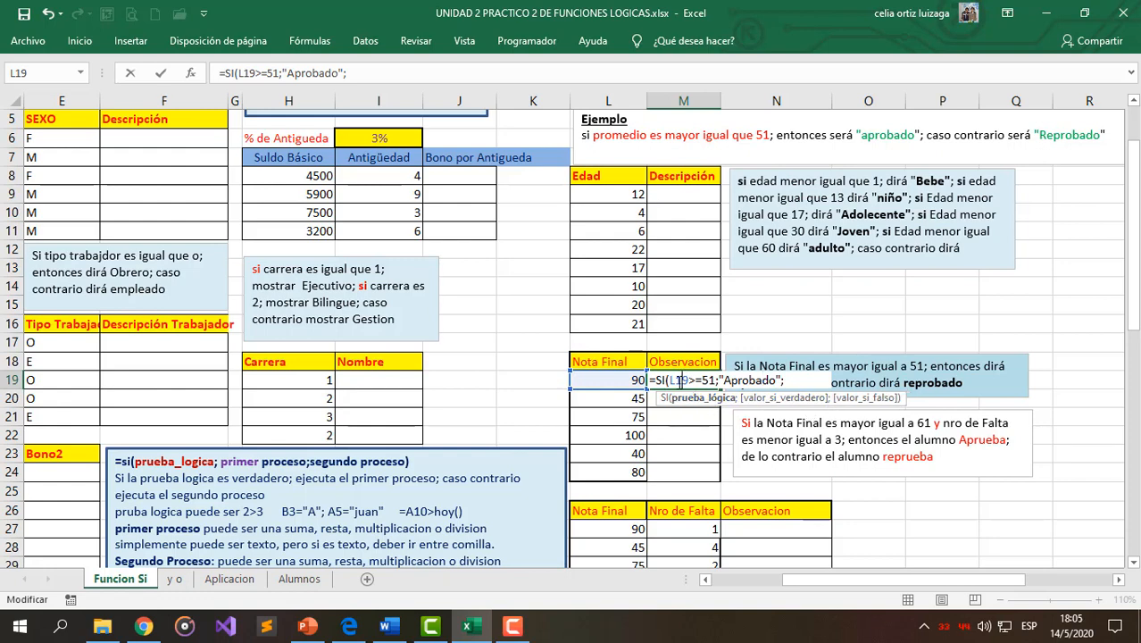
Complete the M19 formula with "Reprobado" as the value if false
left_click(787, 381)
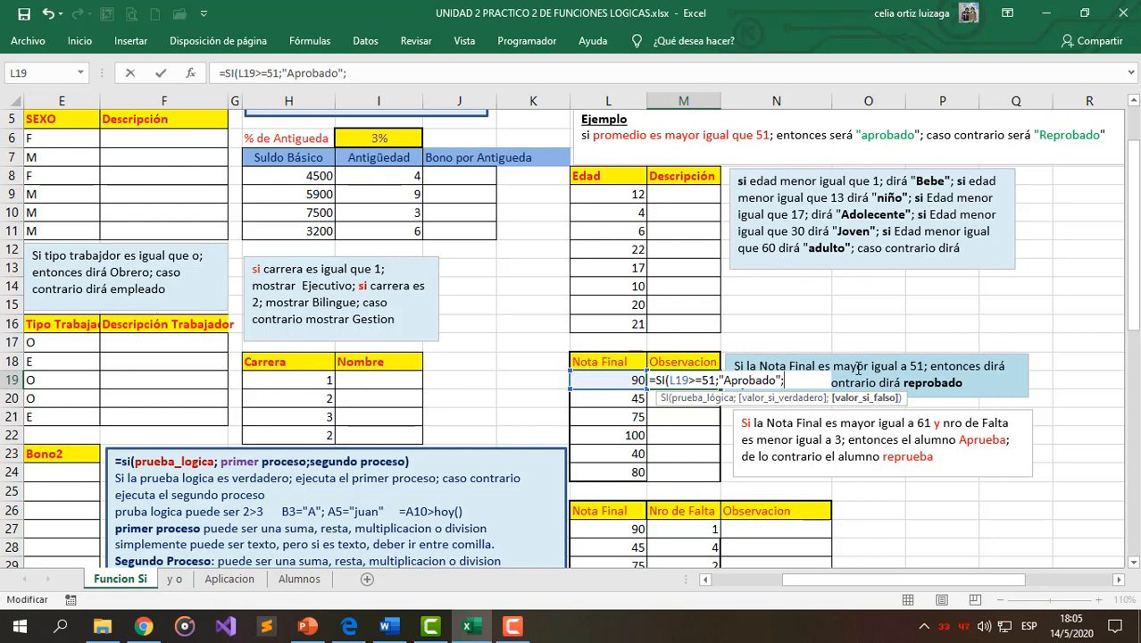
type("\"")
type("Reprobad")
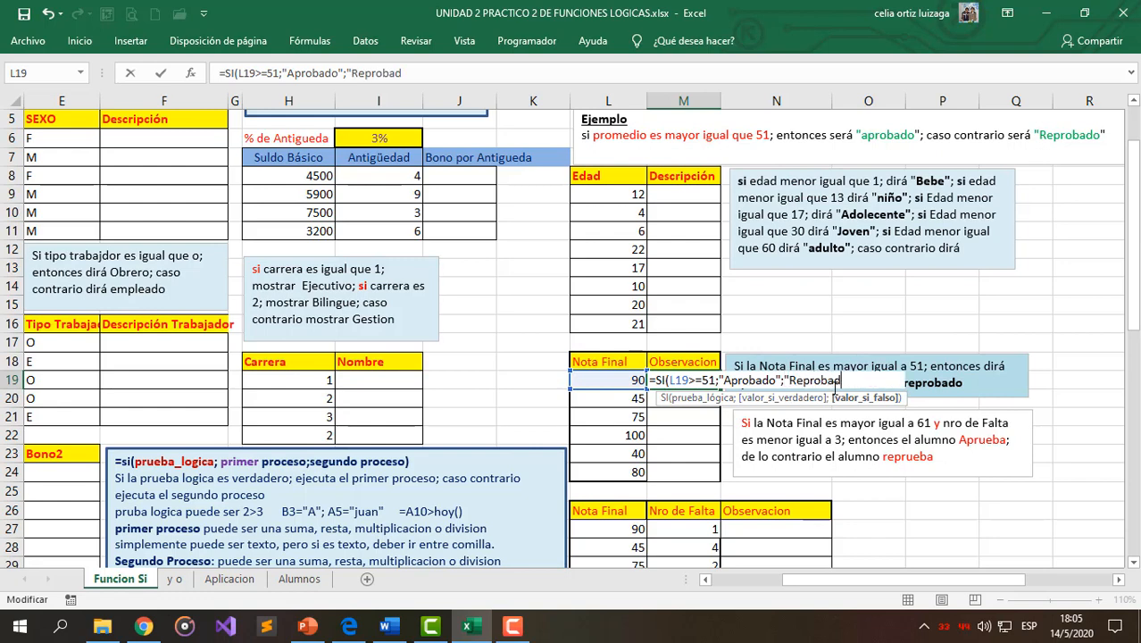
type("o\")")
key("Return")
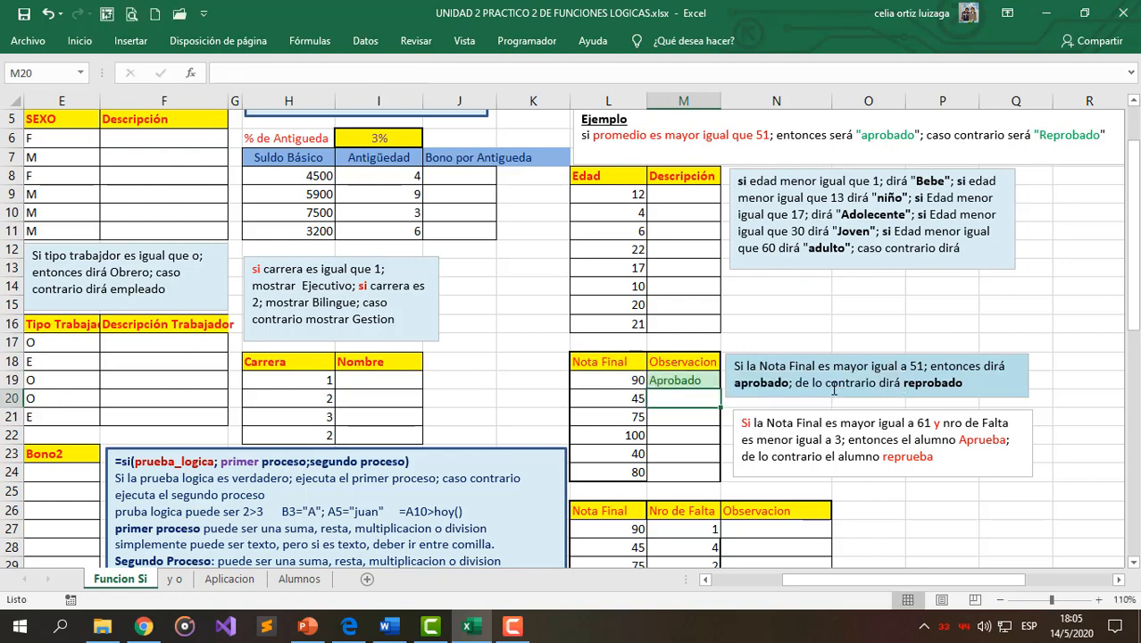
Check the M19 formula and set the first Nota Final grade in L19 to 60
left_click(671, 381)
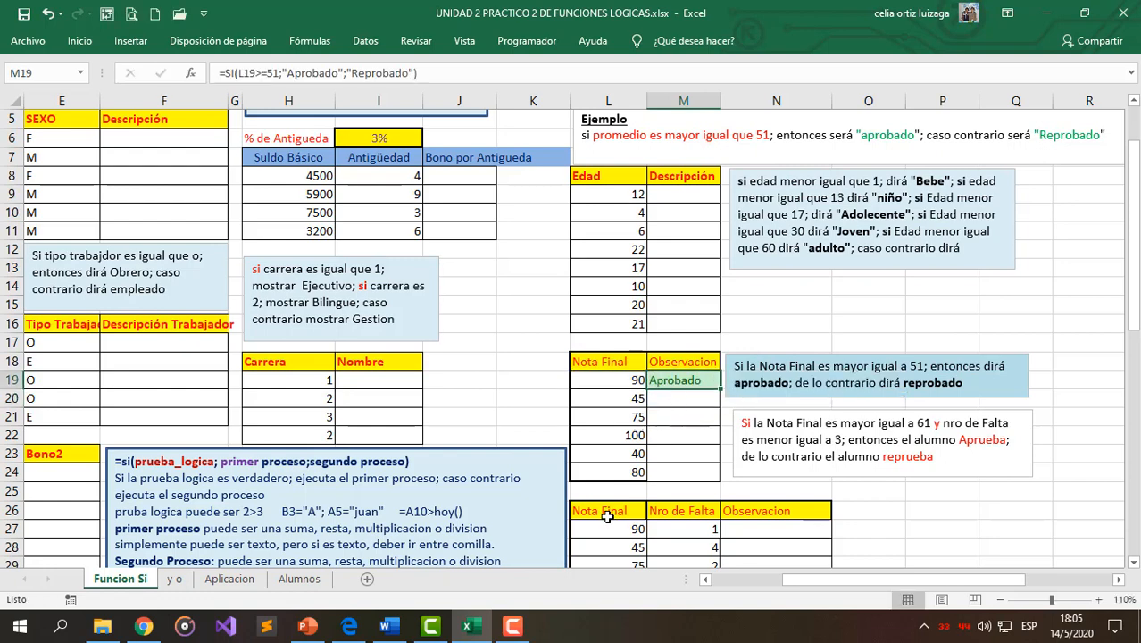
left_click(616, 381)
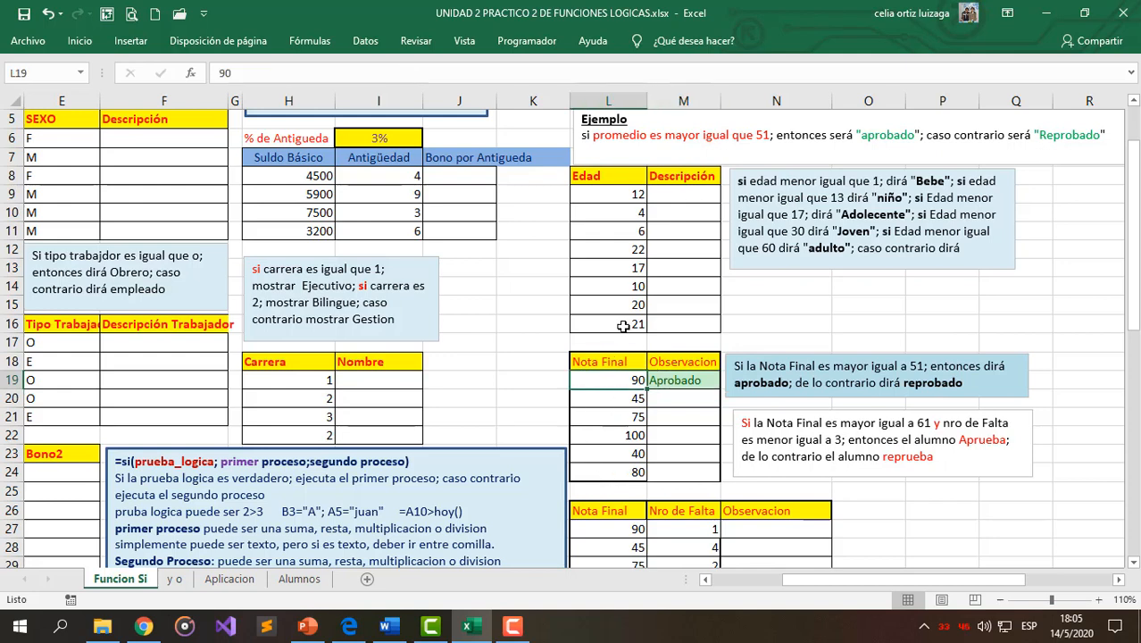
type("60")
key("Return")
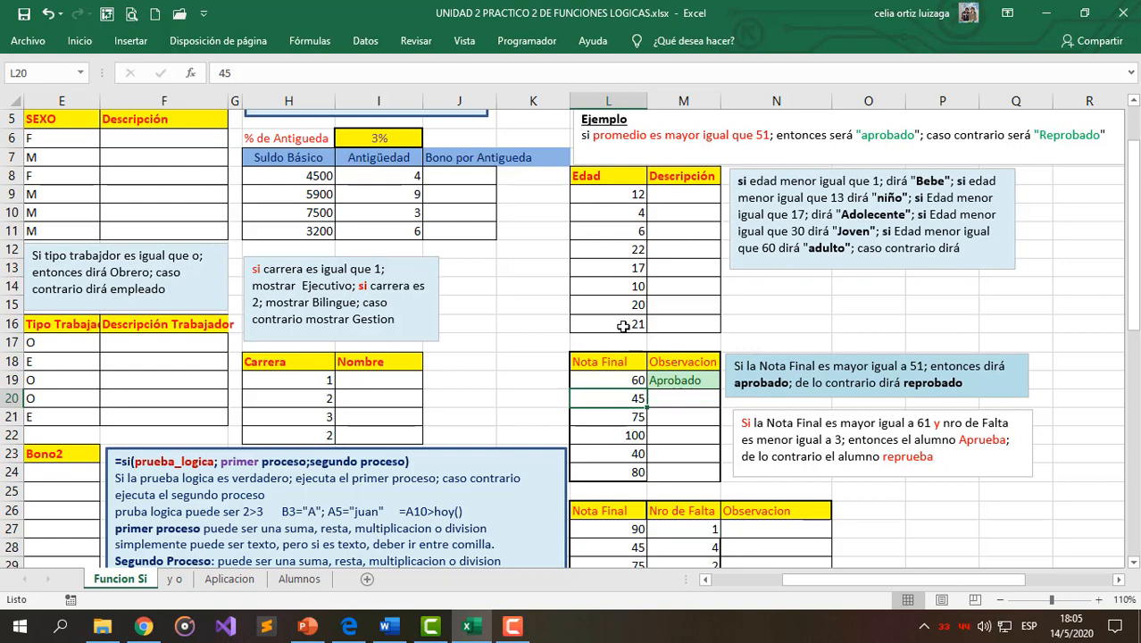
Test the M19 formula by setting the first Nota Final grade in L19 to 40, 30 and 52 in turn
key("Up")
type("40")
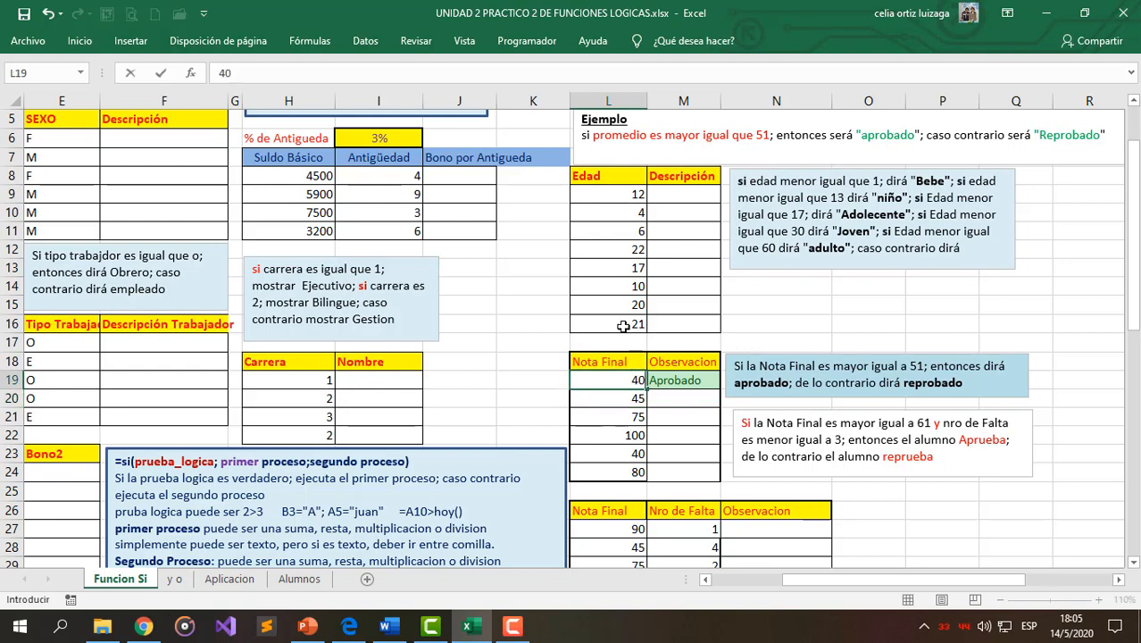
key("Return")
key("Up")
type("30")
key("Return")
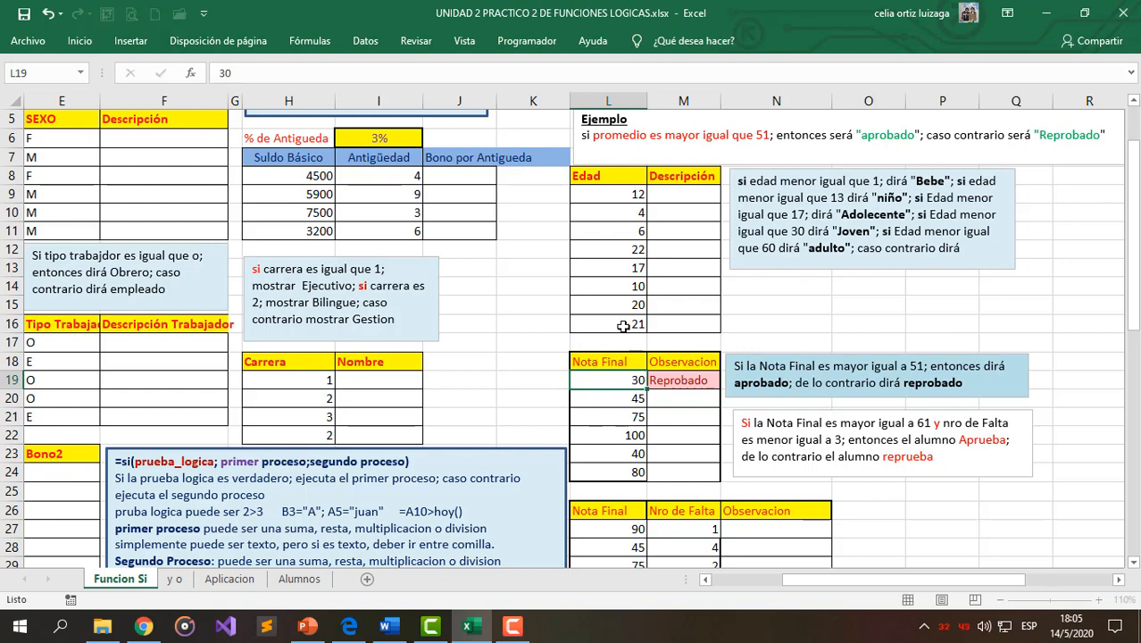
key("Up")
type("52")
key("Return")
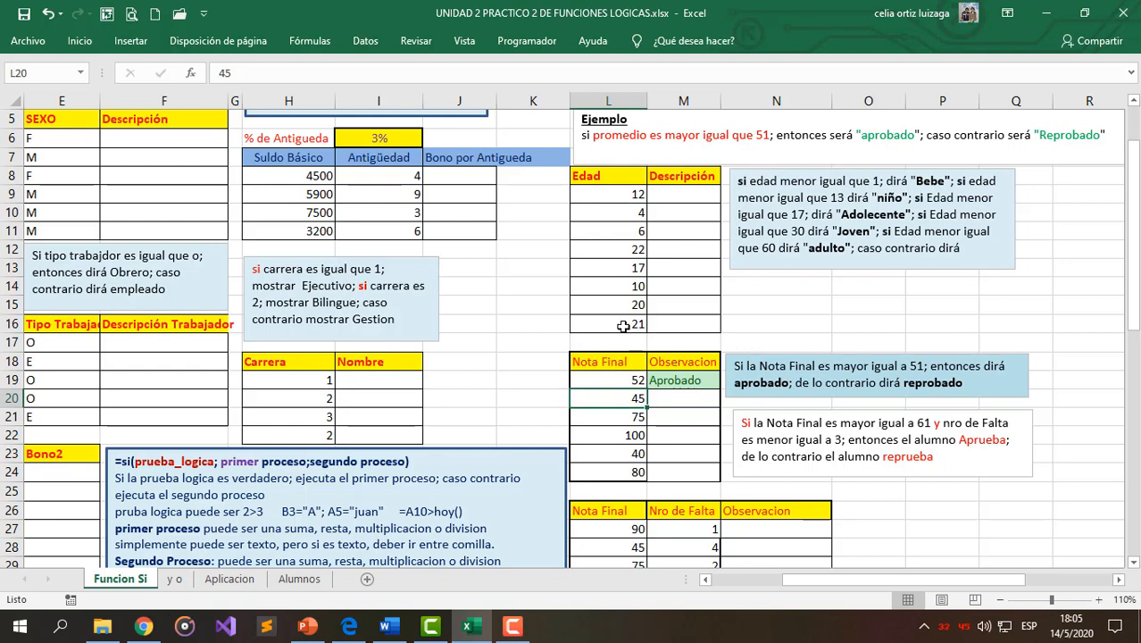
Review the logical test and the value-if-true argument of the M19 formula against the grade in L19
double_click(668, 380)
left_click_drag(672, 380, 694, 380)
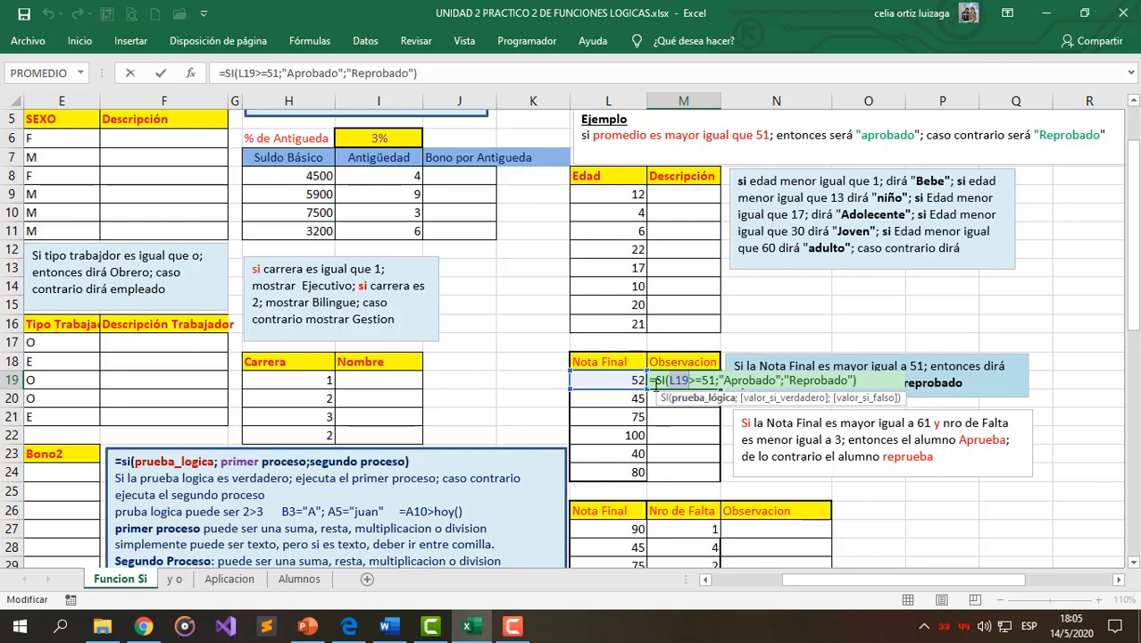
left_click(689, 382)
left_click_drag(672, 380, 686, 379)
left_click(708, 379)
left_click_drag(670, 380, 781, 379)
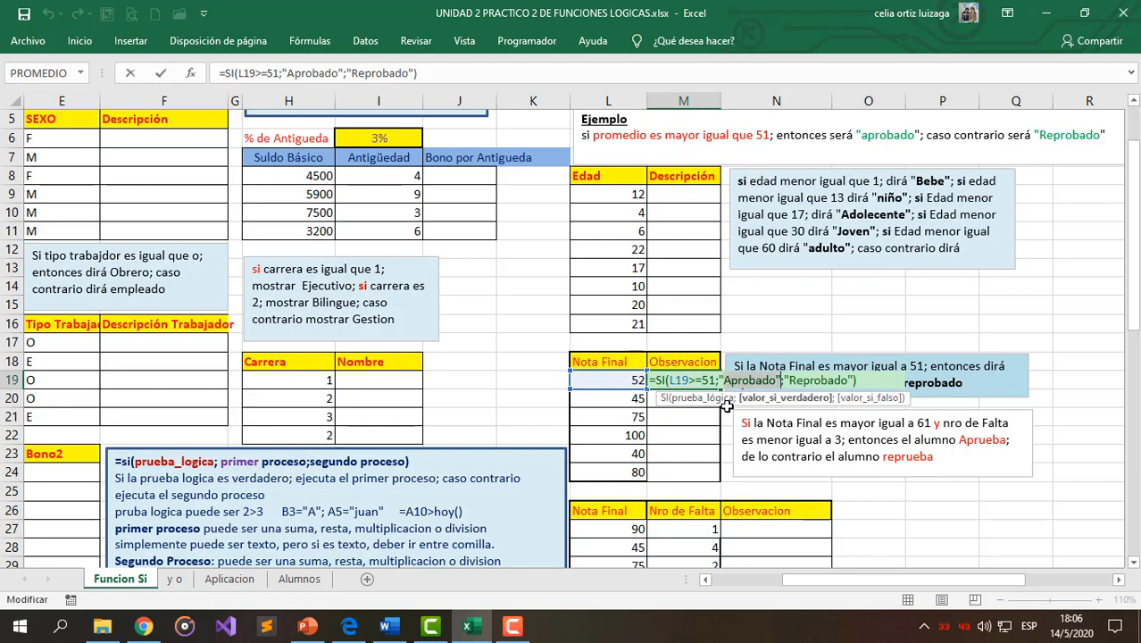
key("Return")
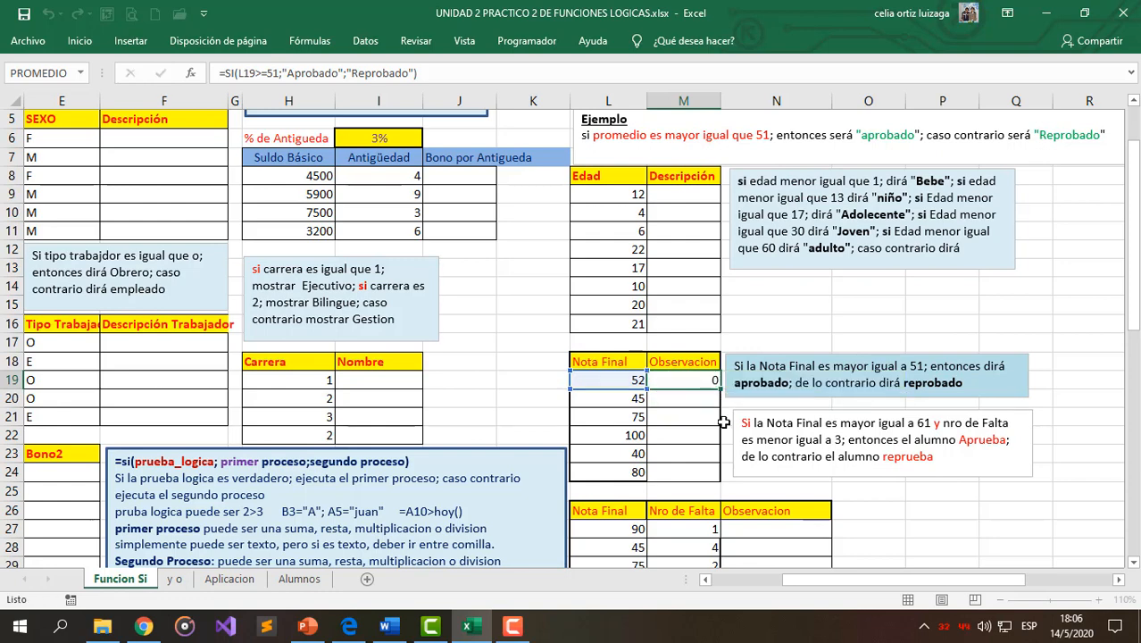
Copy the Observacion formula from M19 down through M24 for the remaining Nota Final grades
left_click(672, 378)
left_click_drag(720, 390, 698, 450)
left_click(671, 399)
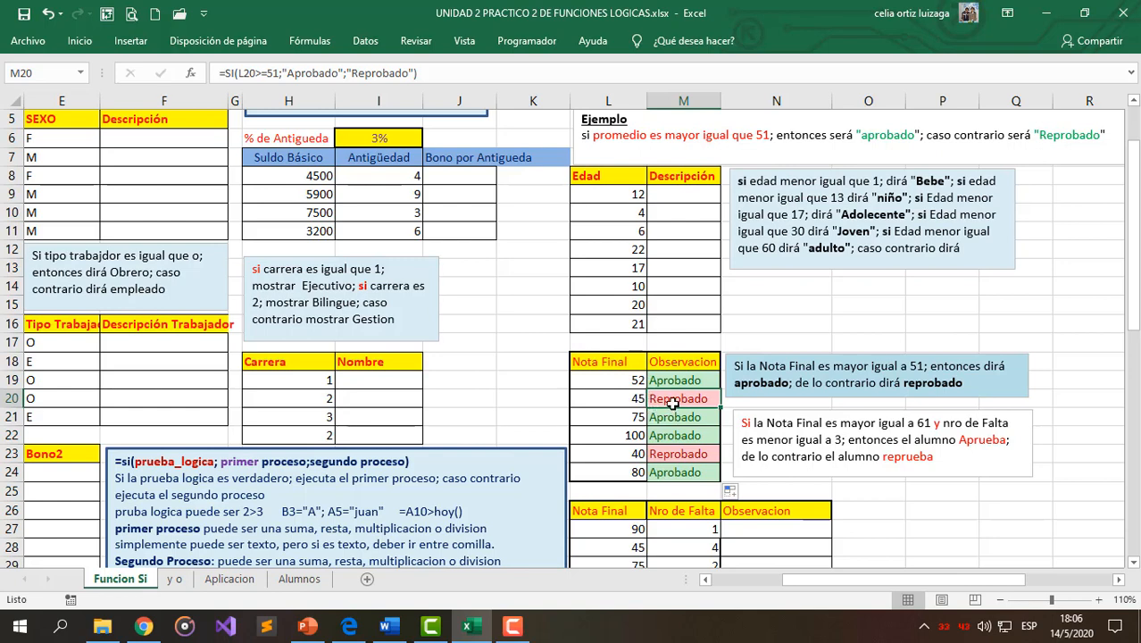
Examine the copied M20 formula's logical test and value-if-false argument, and check the Observacion results down to M24
double_click(671, 401)
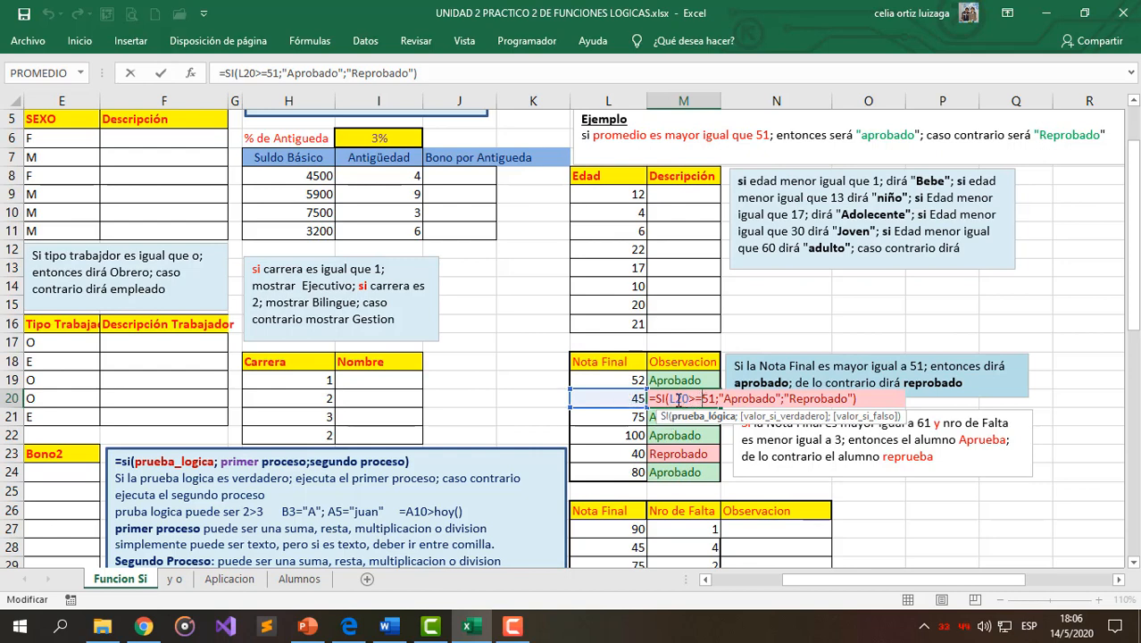
left_click_drag(680, 400, 708, 398)
left_click(682, 399)
left_click_drag(685, 399, 707, 399)
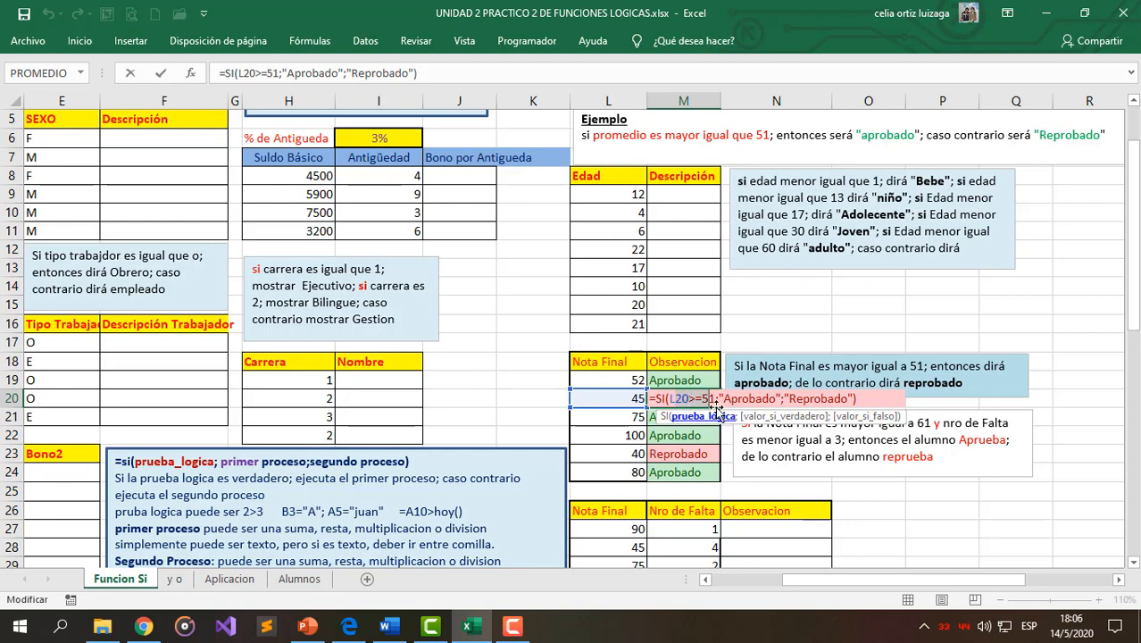
left_click(801, 399)
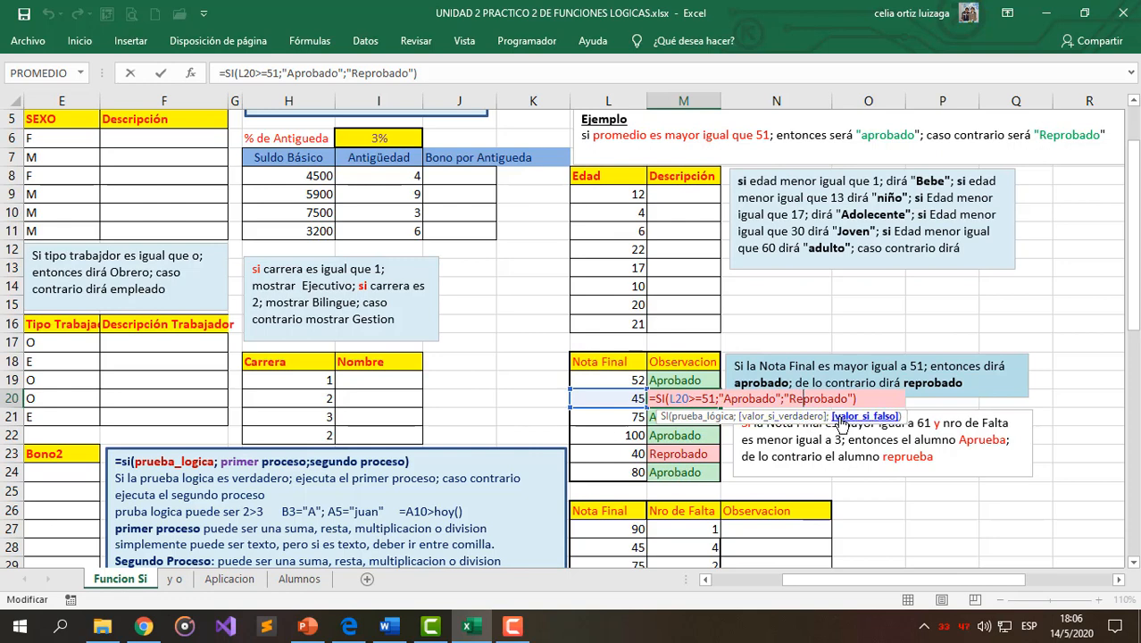
left_click_drag(790, 400, 850, 399)
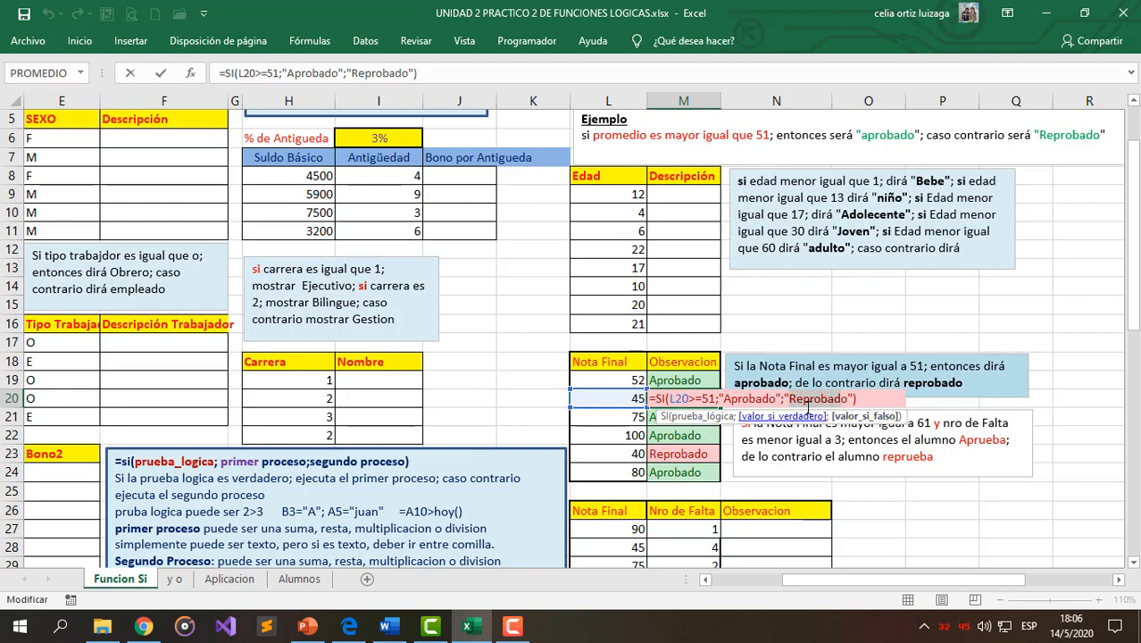
left_click(814, 399)
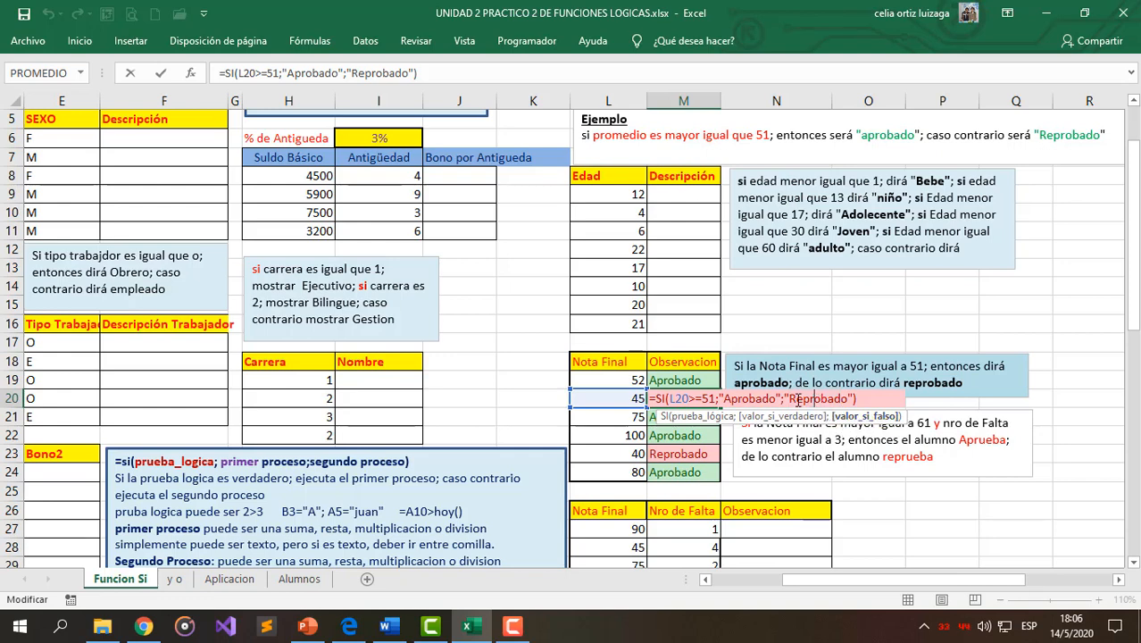
left_click_drag(789, 400, 845, 399)
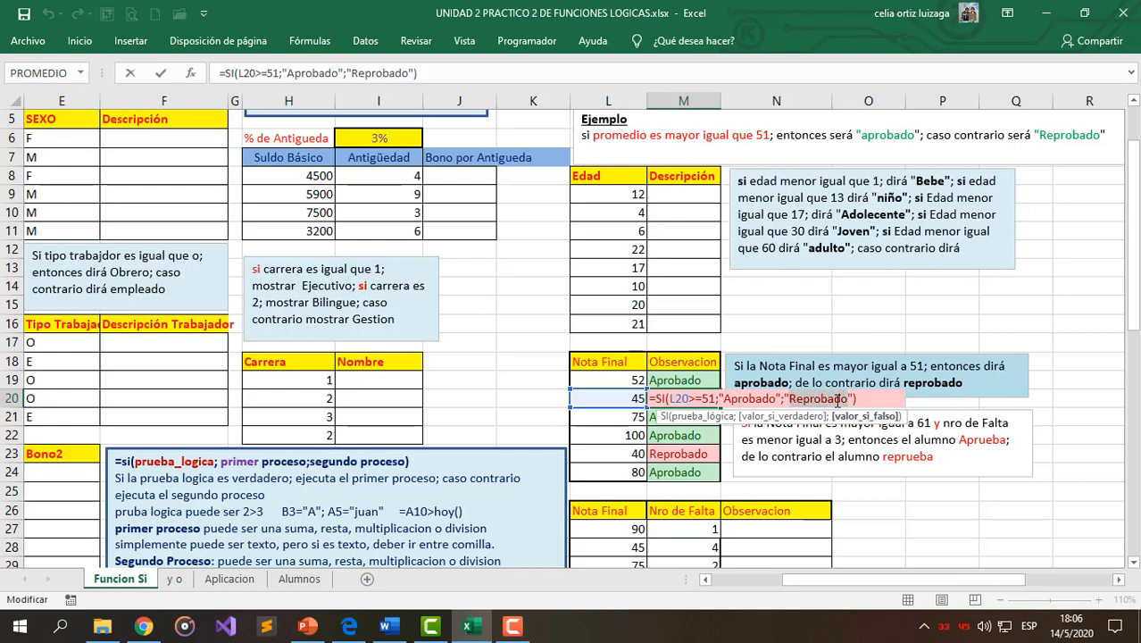
key("Return")
left_click(679, 379)
left_click(669, 399)
left_click(680, 474)
Add a text-contains conditional format to M19:M24 that gives "Aprobado" cells a green fill with dark green text
left_click_drag(688, 381, 681, 473)
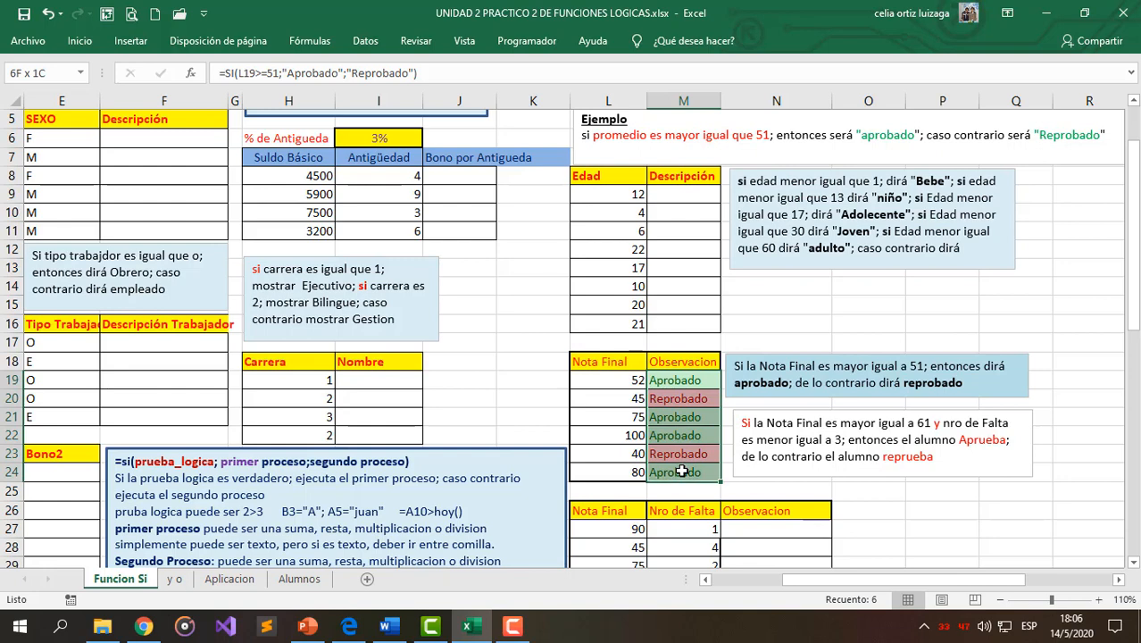
left_click(82, 40)
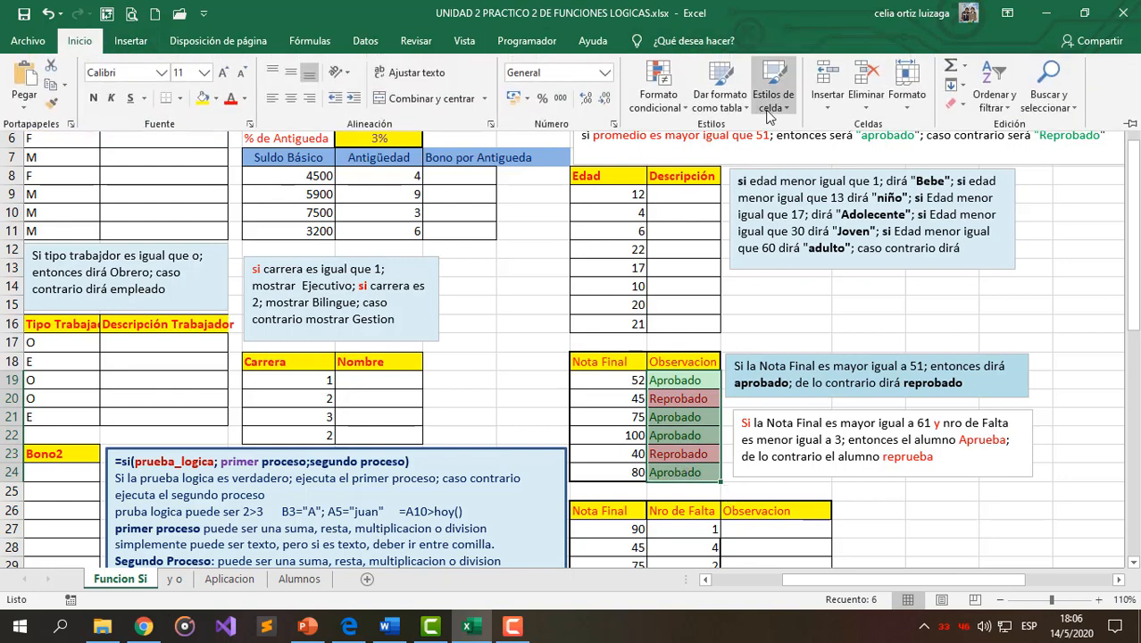
left_click(674, 110)
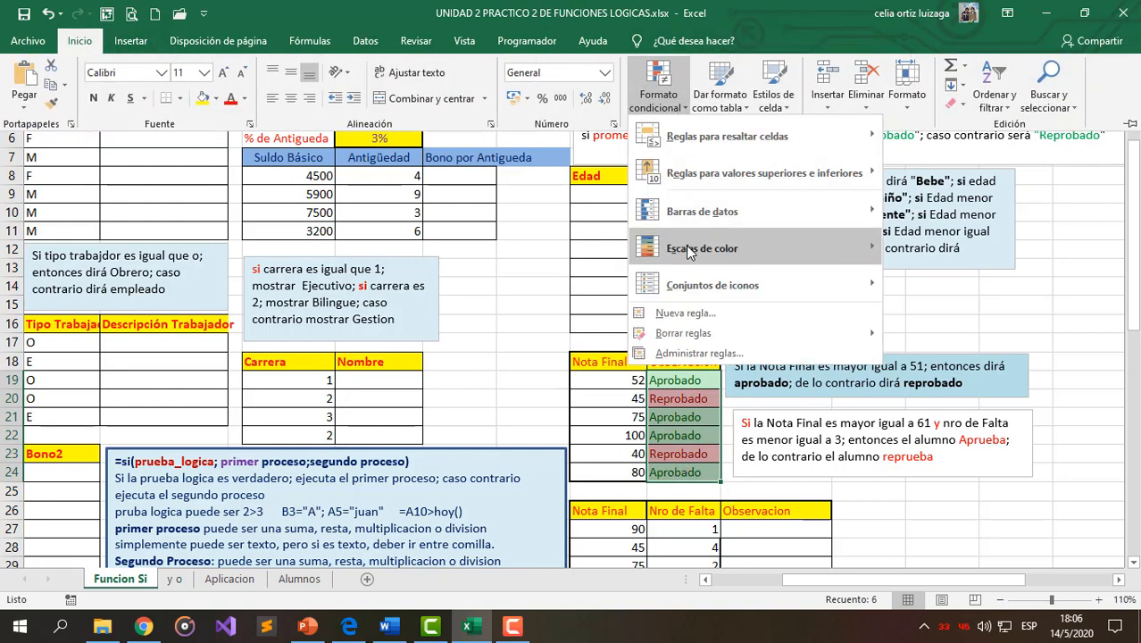
mouse_move(717, 143)
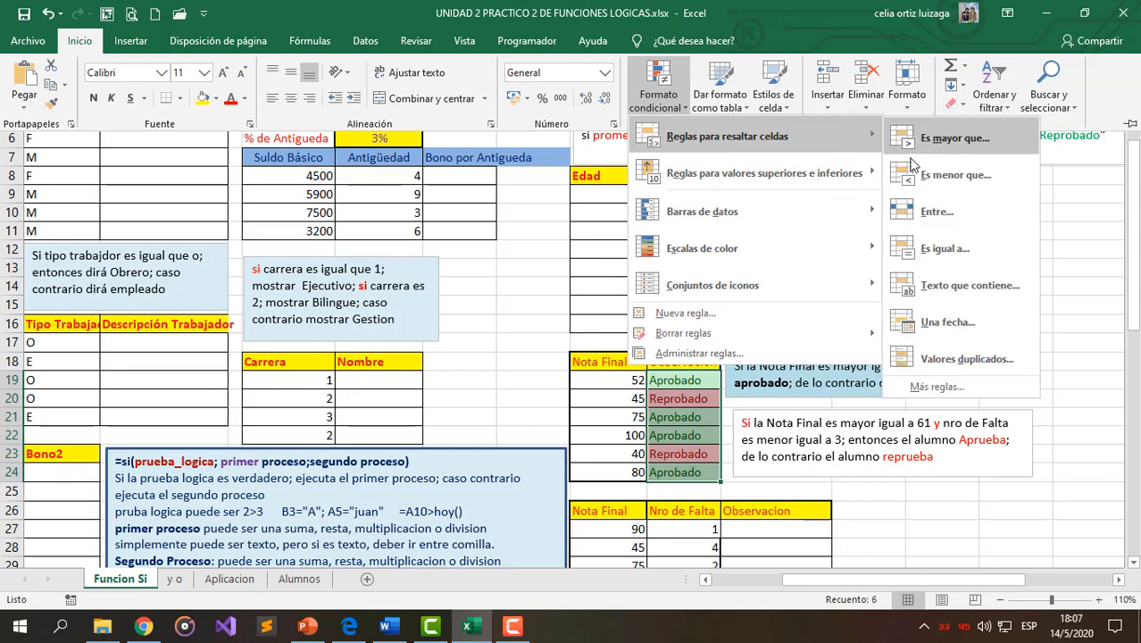
left_click(980, 295)
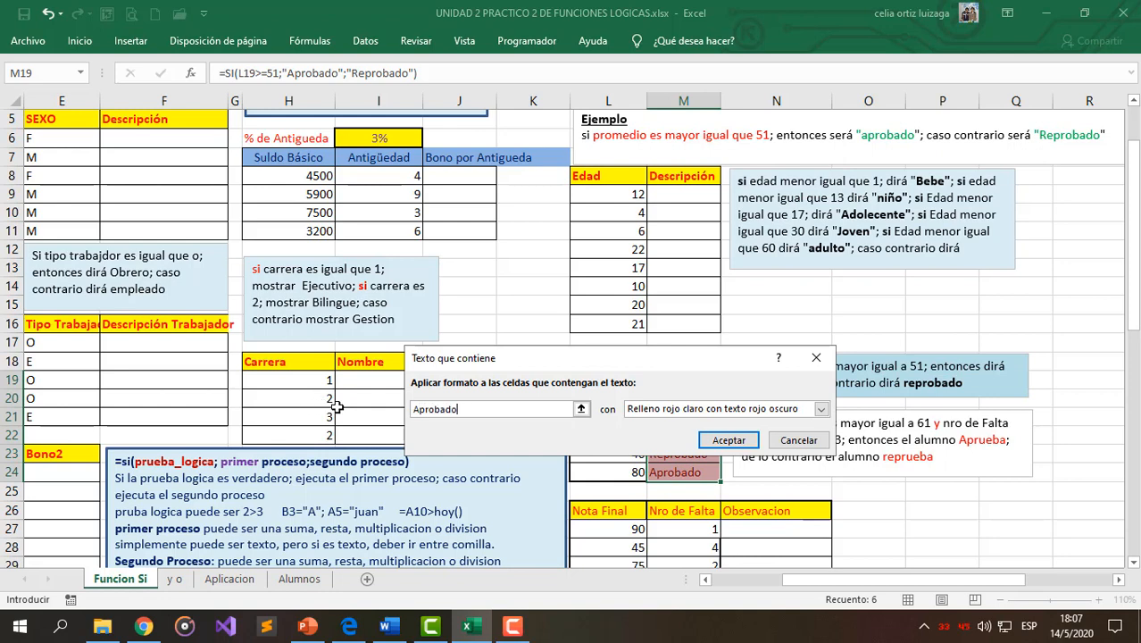
left_click(821, 409)
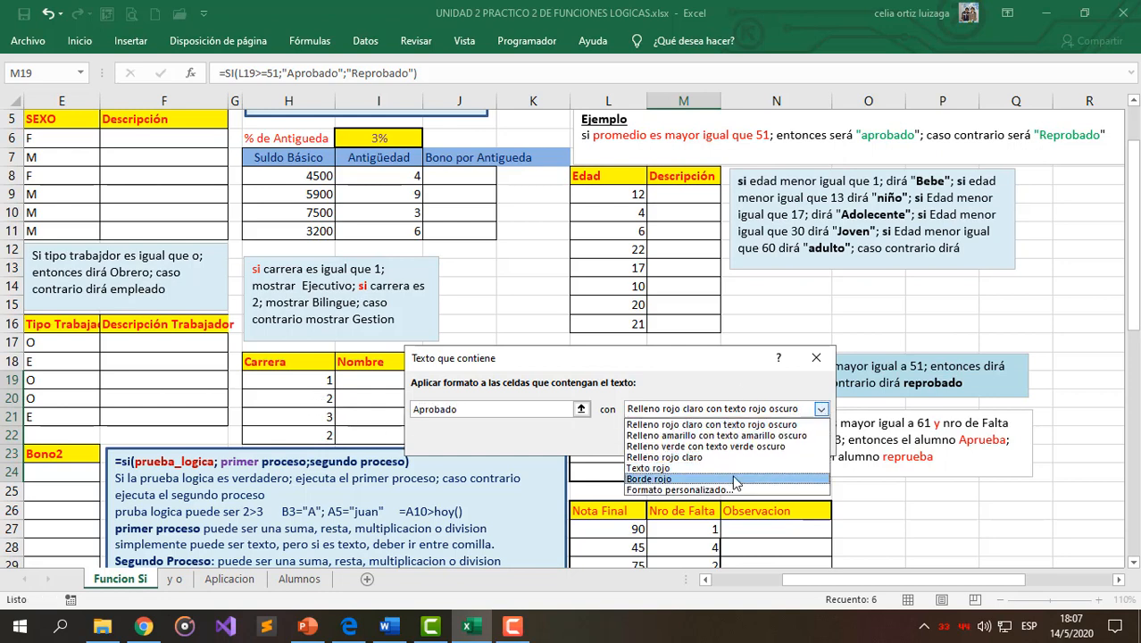
left_click(737, 447)
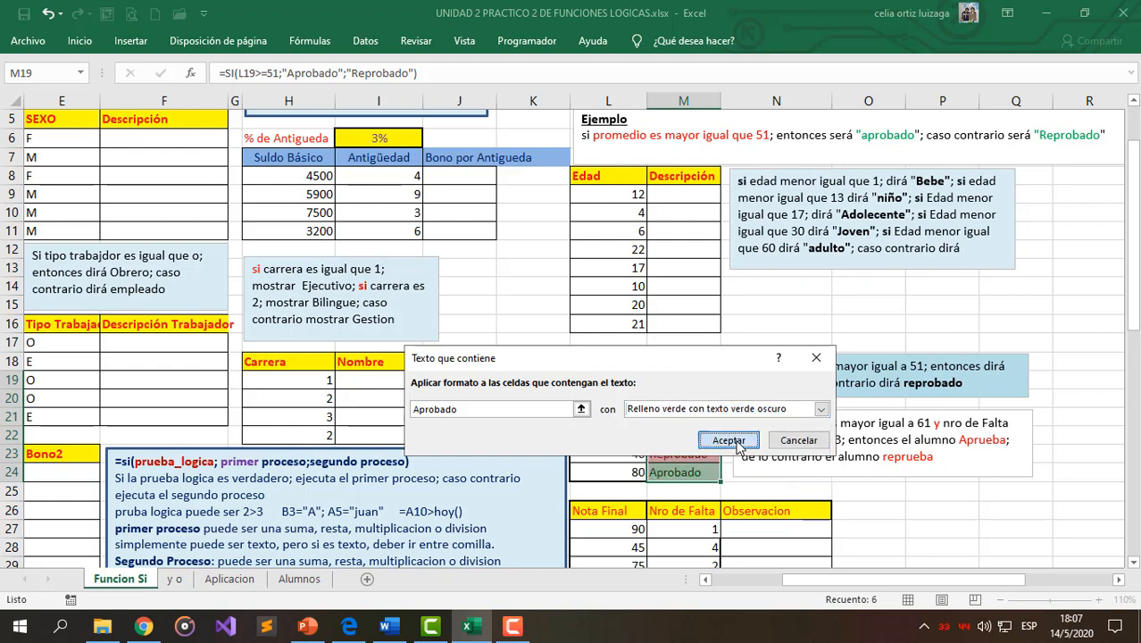
left_click(731, 441)
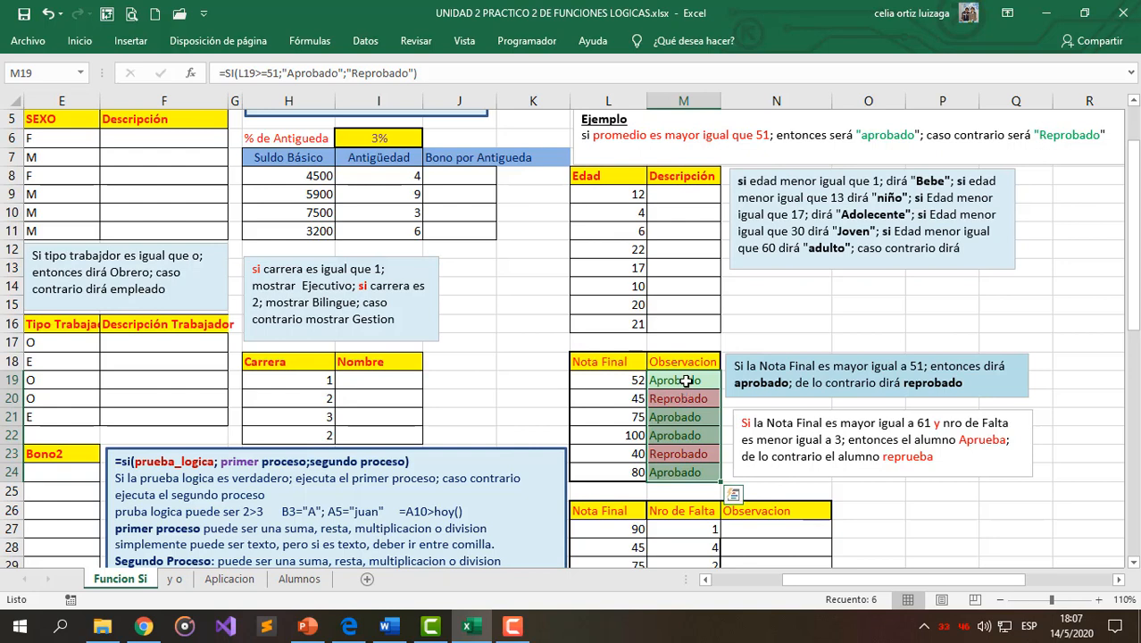
Add a text-contains conditional format to M19:M24 that gives "Reprobado" cells a light red fill with dark red text
left_click_drag(685, 381, 676, 483)
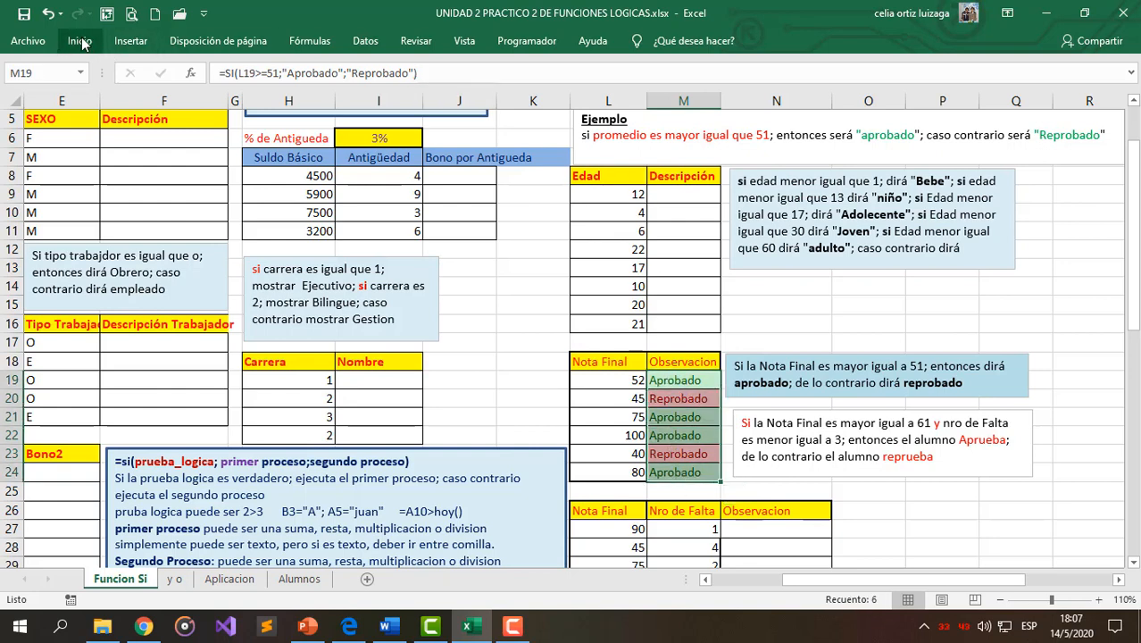
left_click(80, 40)
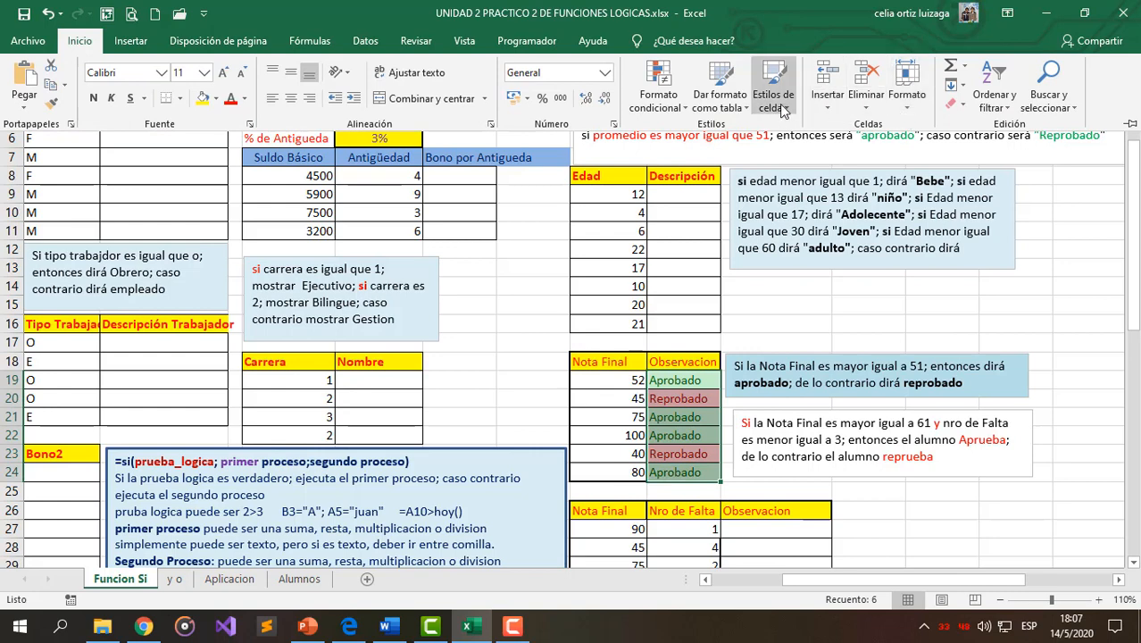
left_click(658, 97)
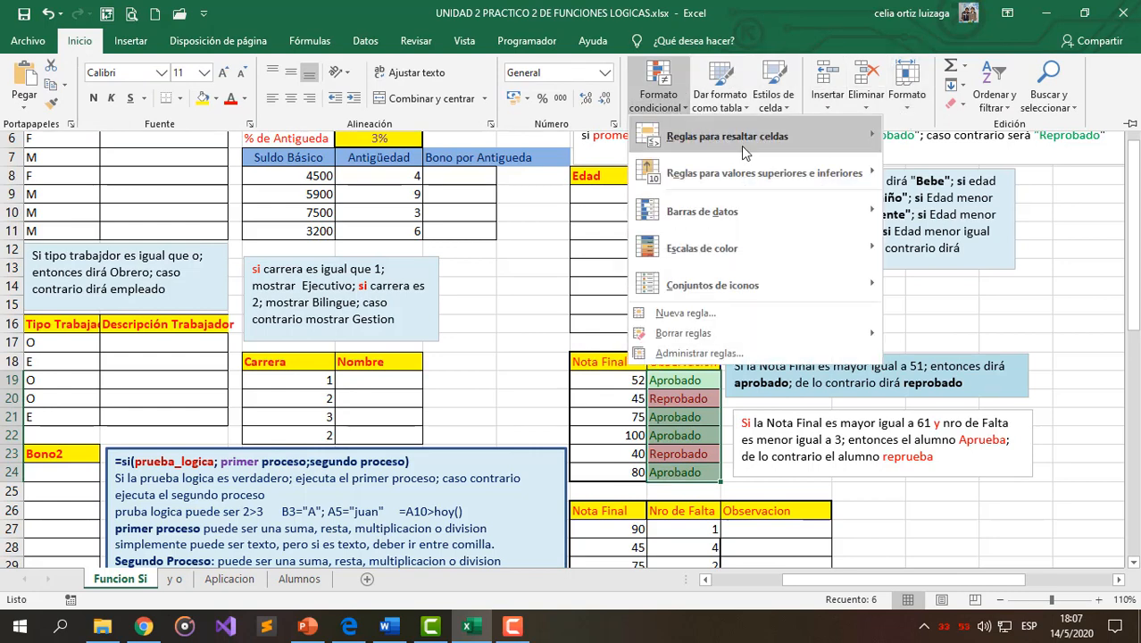
mouse_move(730, 146)
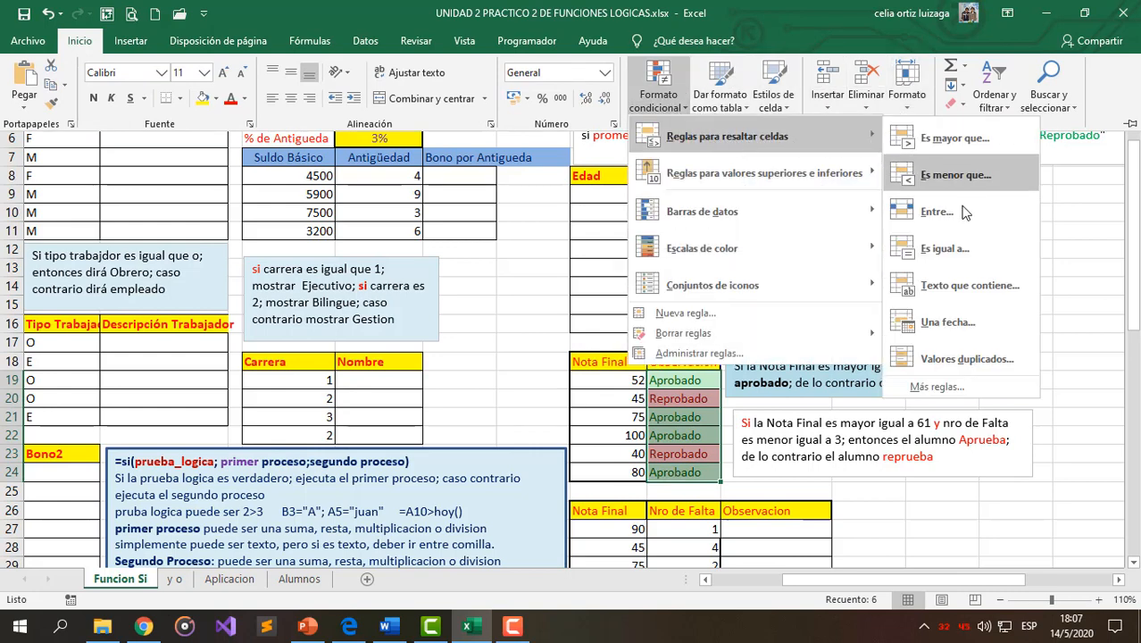
left_click(940, 283)
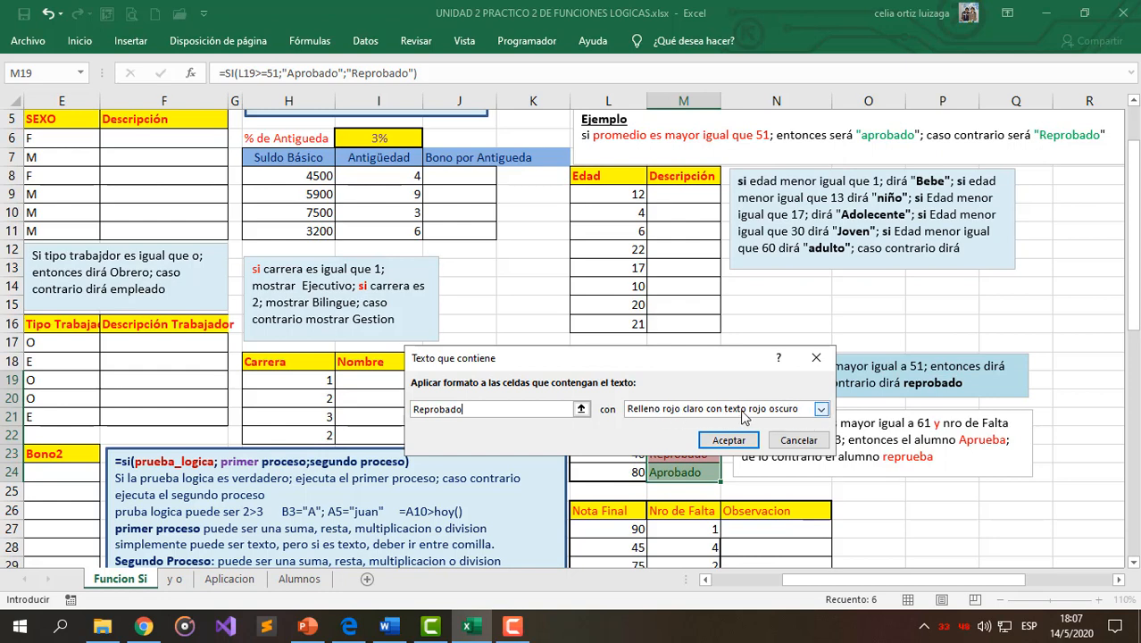
left_click(729, 440)
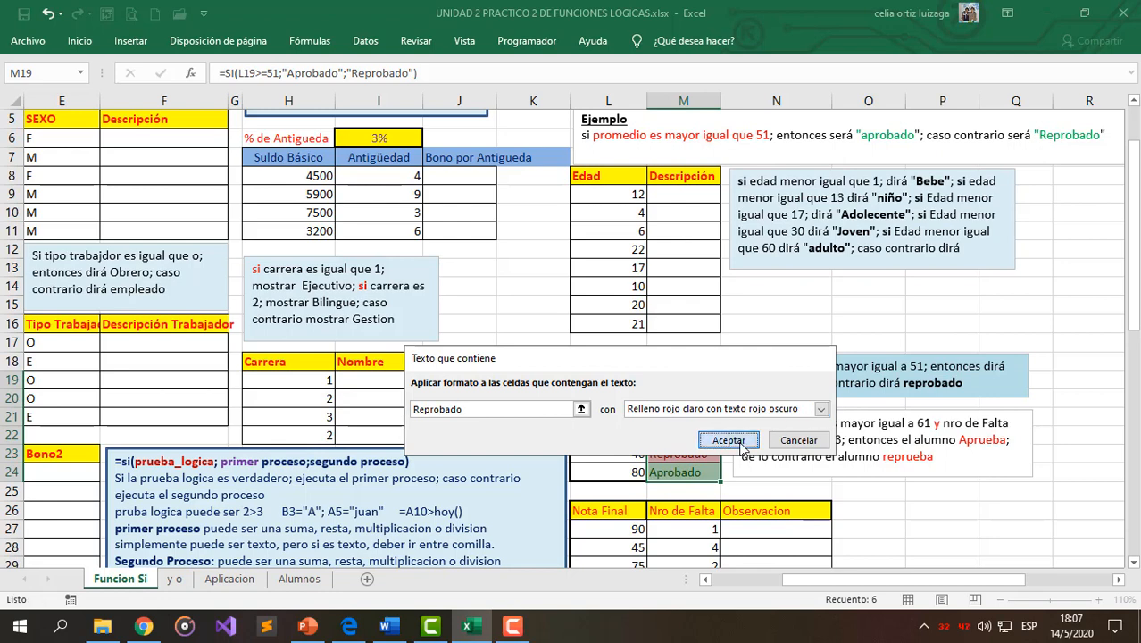
left_click(677, 398)
left_click(666, 471)
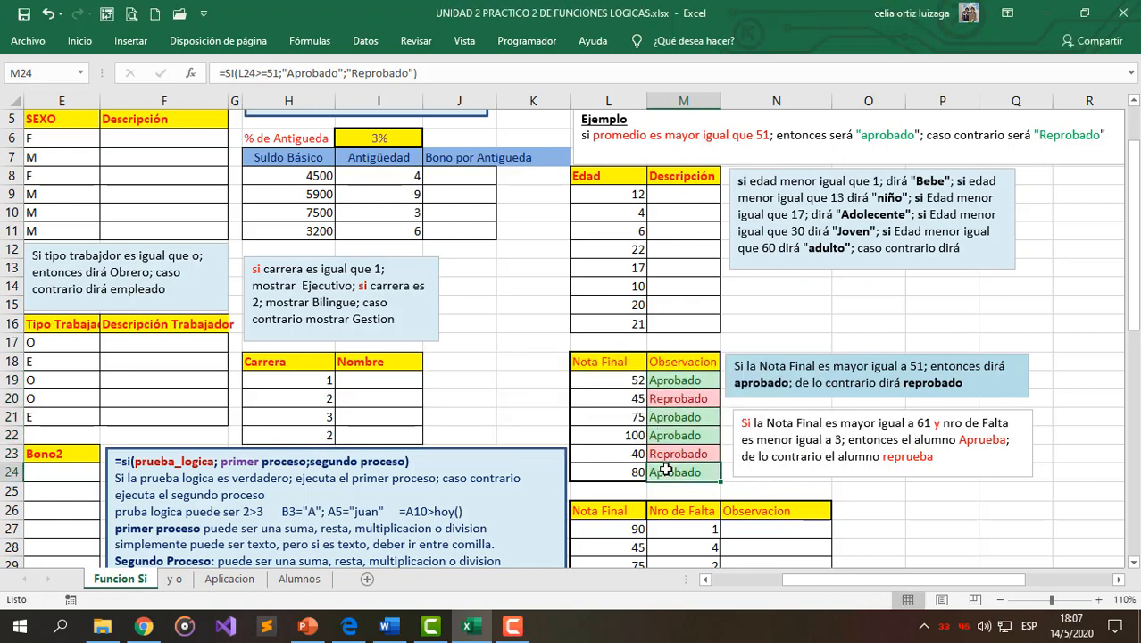
Test the Observacion colouring by setting the first Nota Final grade in L19 to 30 and finally to 90
left_click(621, 382)
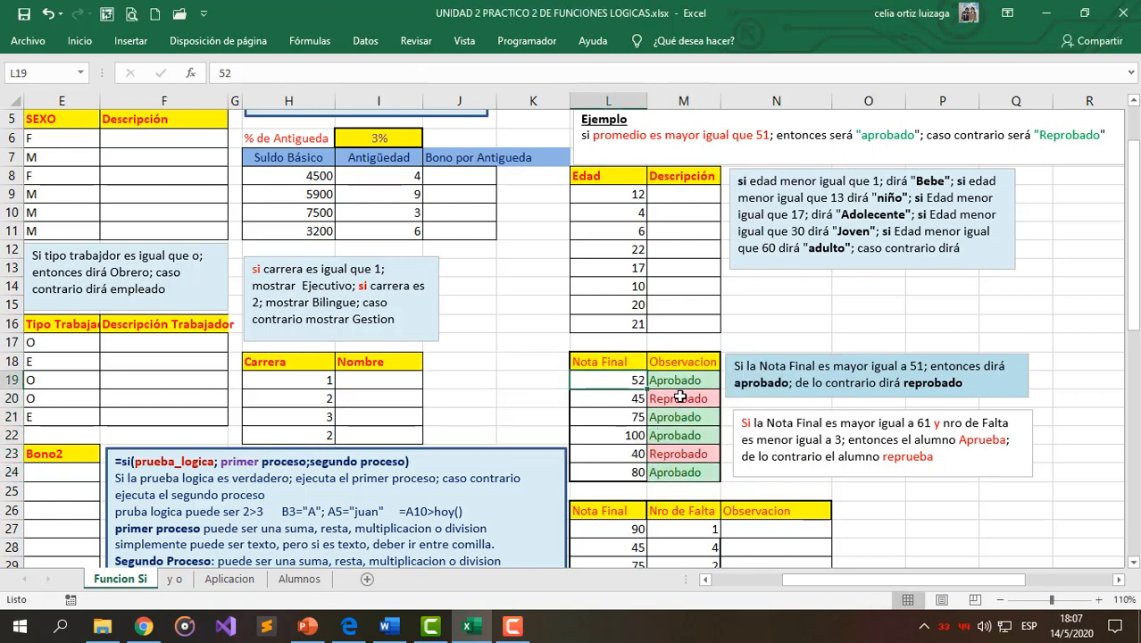
type("30")
key("Return")
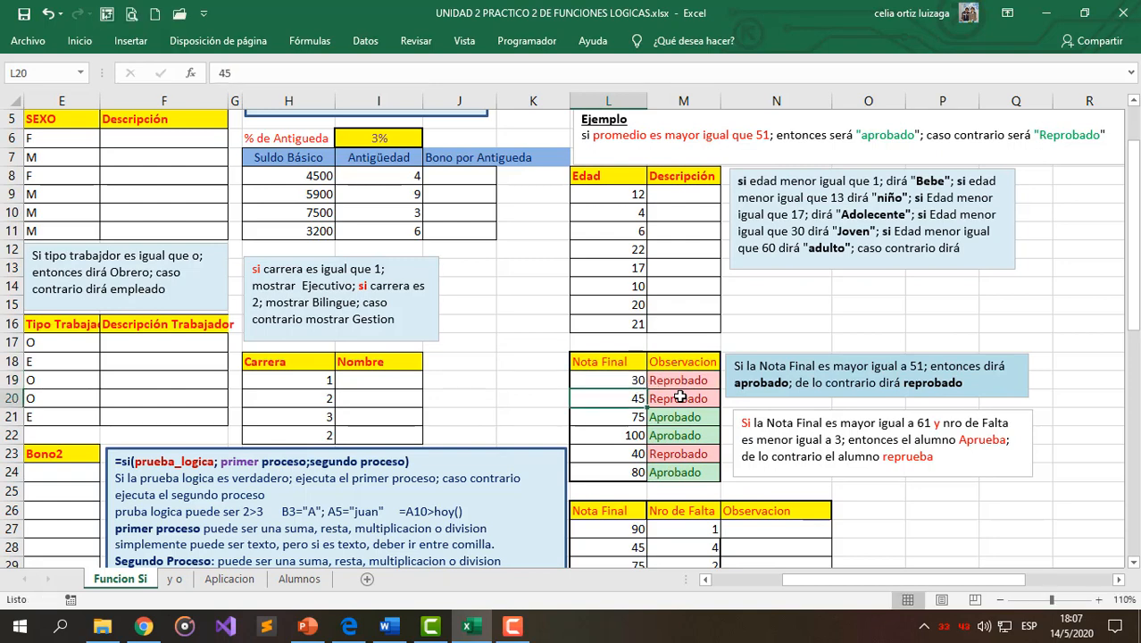
key("Up")
type("90")
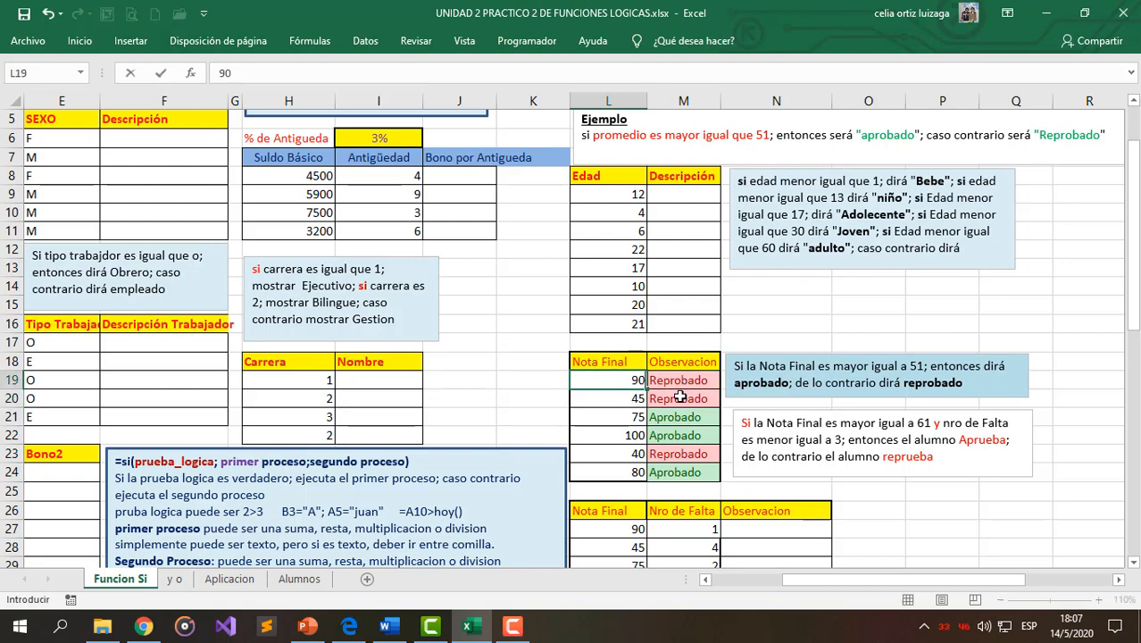
key("Return")
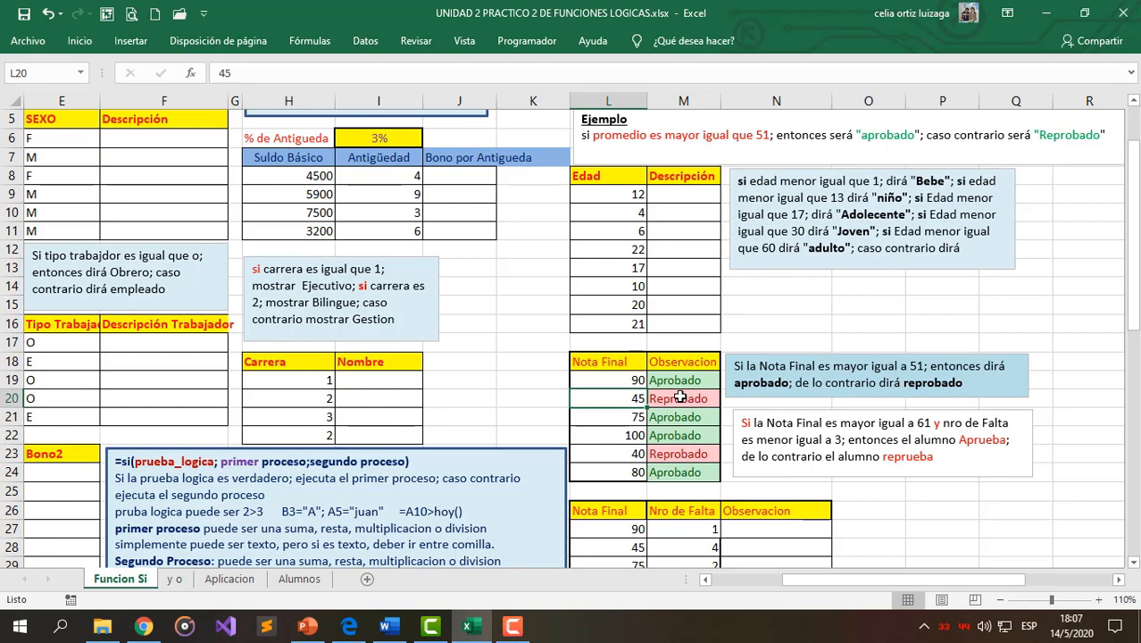
left_click(650, 418)
left_click(615, 440)
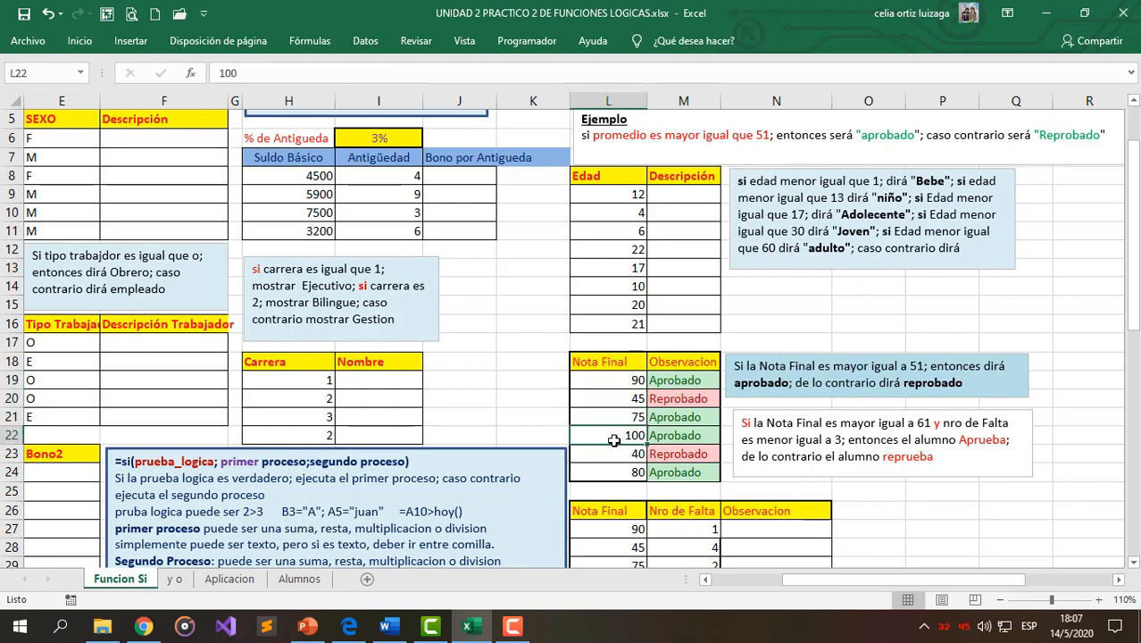
Examine the Precio exercise statement and the CONDICION and PRECIO columns of the ARTICULO table
scroll(109, 300, "up", 2)
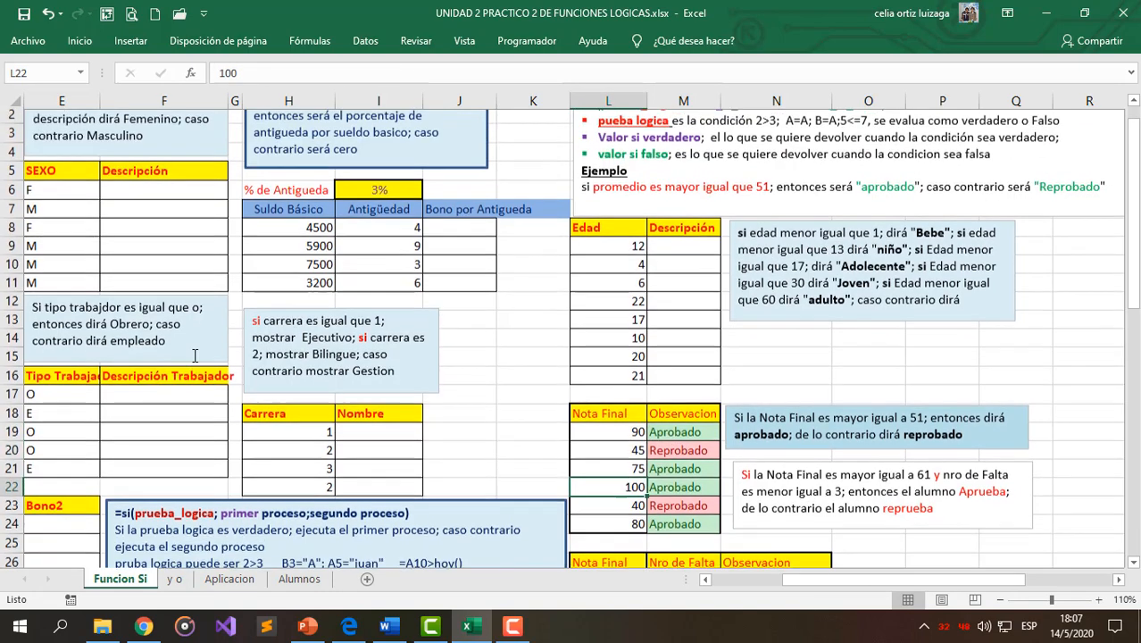
left_click(136, 213)
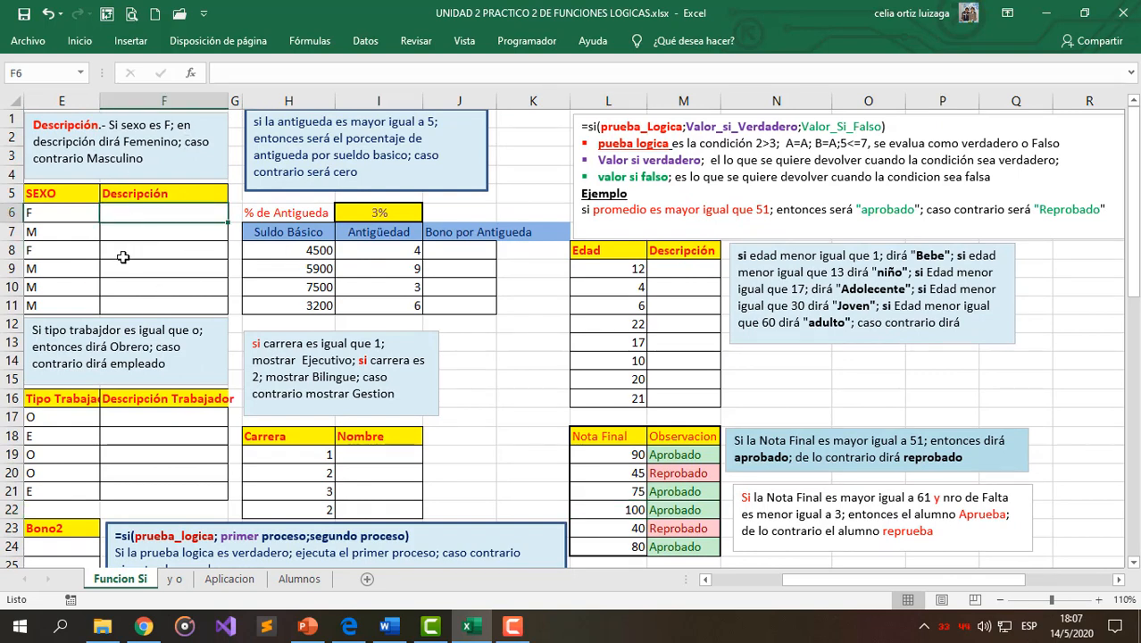
left_click_drag(832, 586, 759, 585)
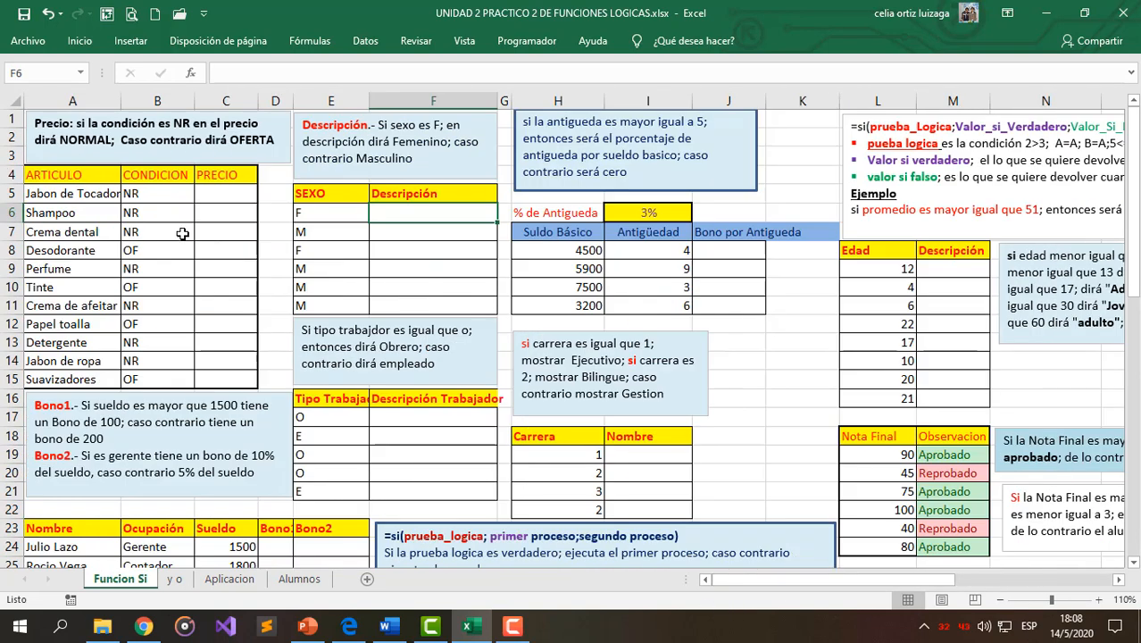
left_click(205, 196)
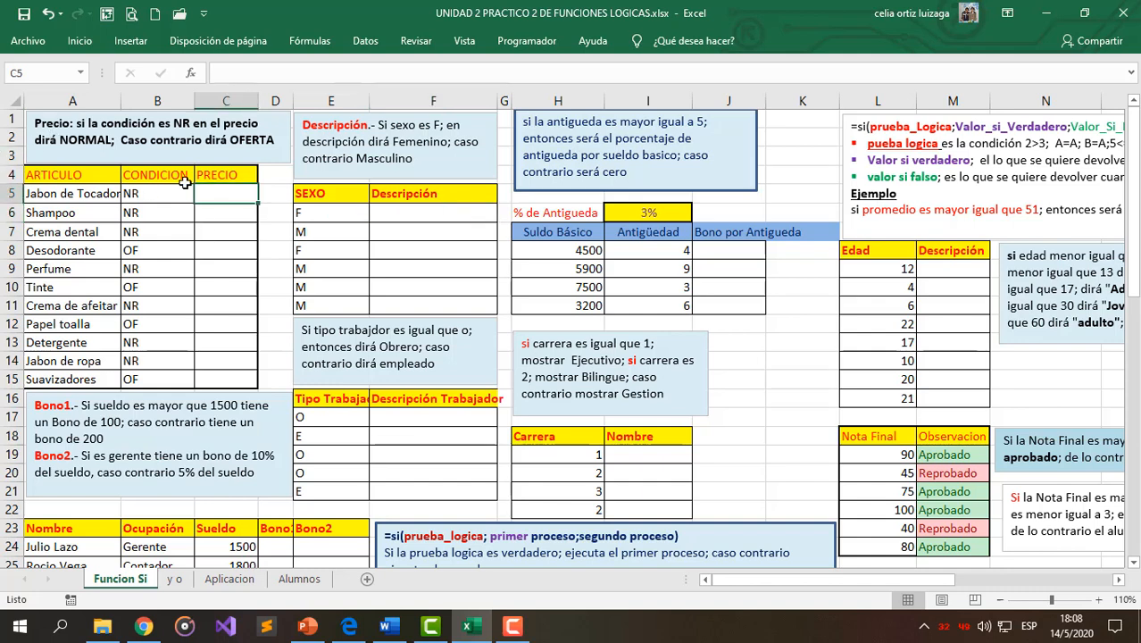
left_click(222, 177)
left_click(214, 204)
left_click(165, 176)
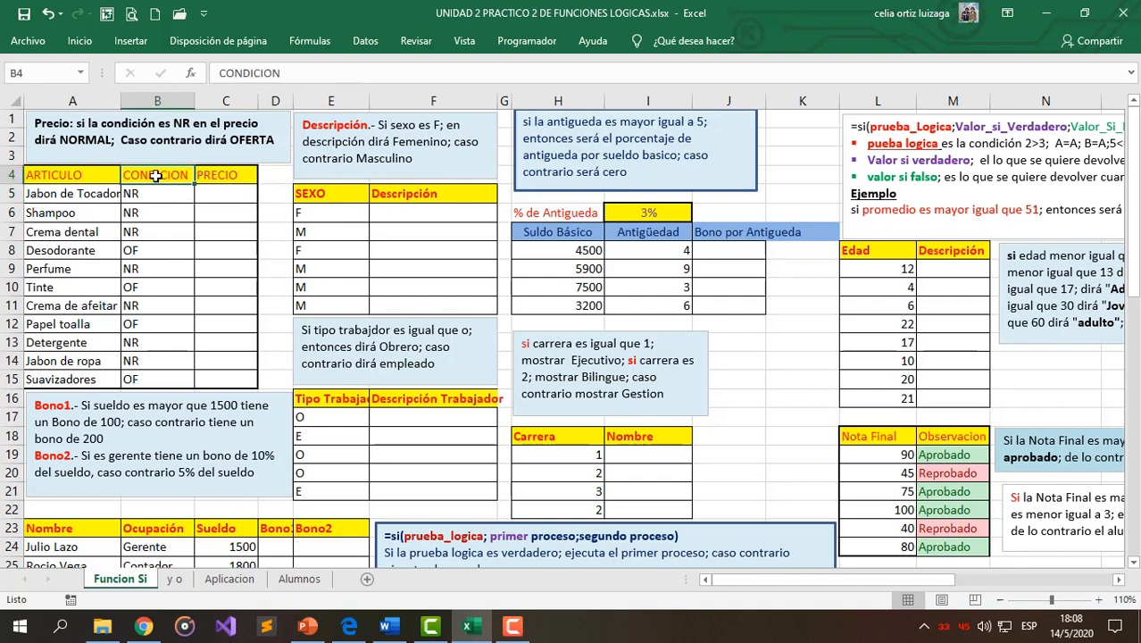
left_click(149, 192)
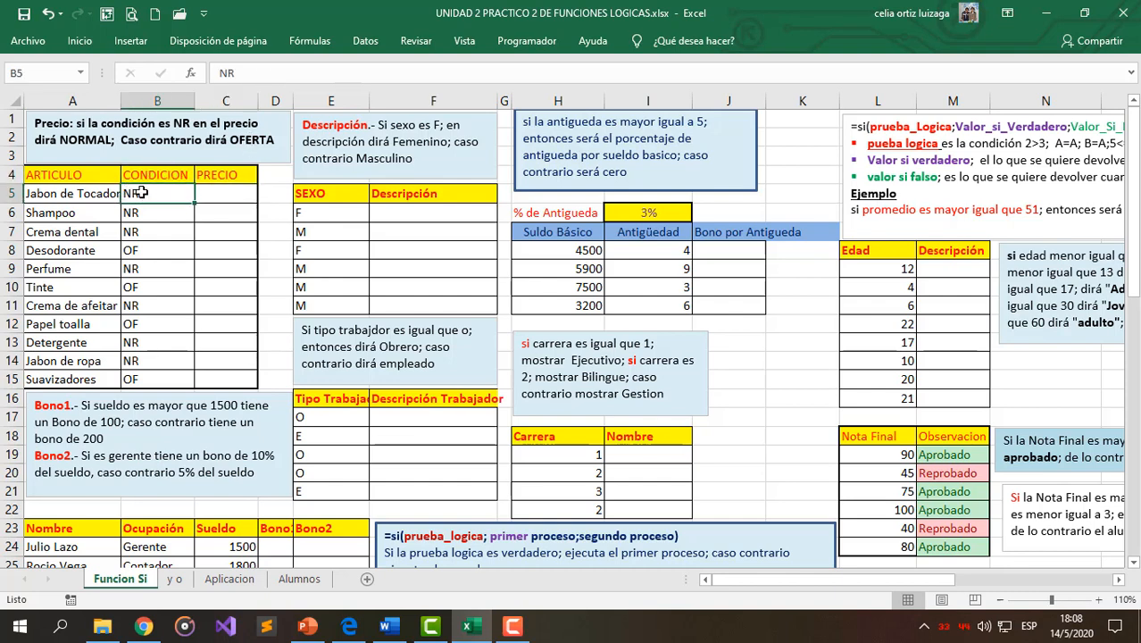
left_click(225, 194)
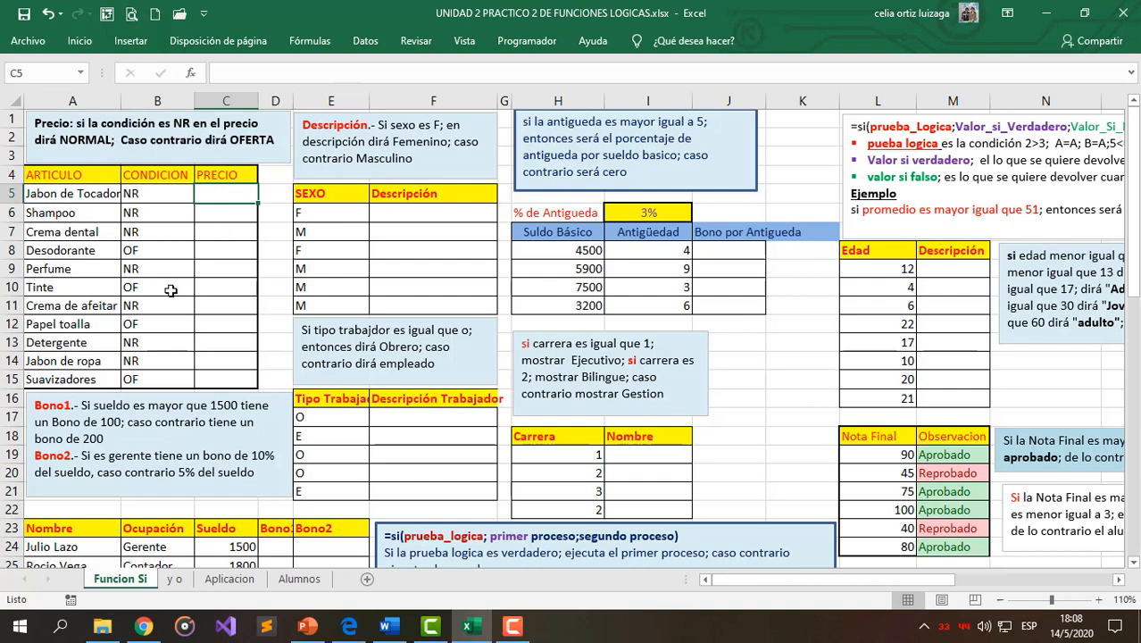
left_click(145, 201)
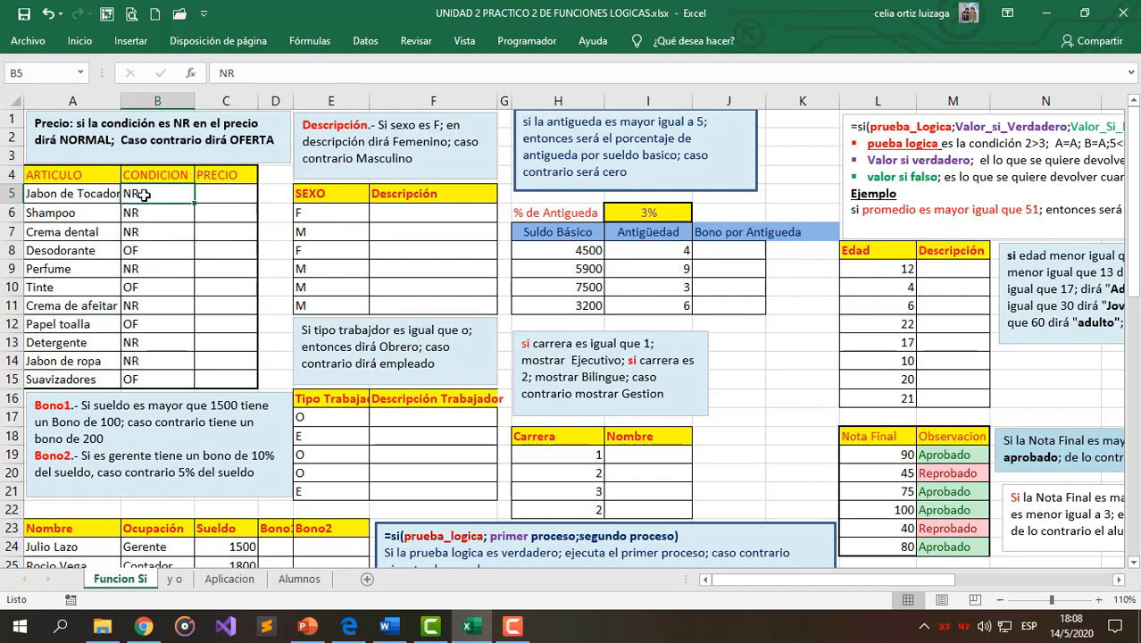
left_click(212, 195)
left_click(213, 220)
left_click(225, 235)
left_click(220, 255)
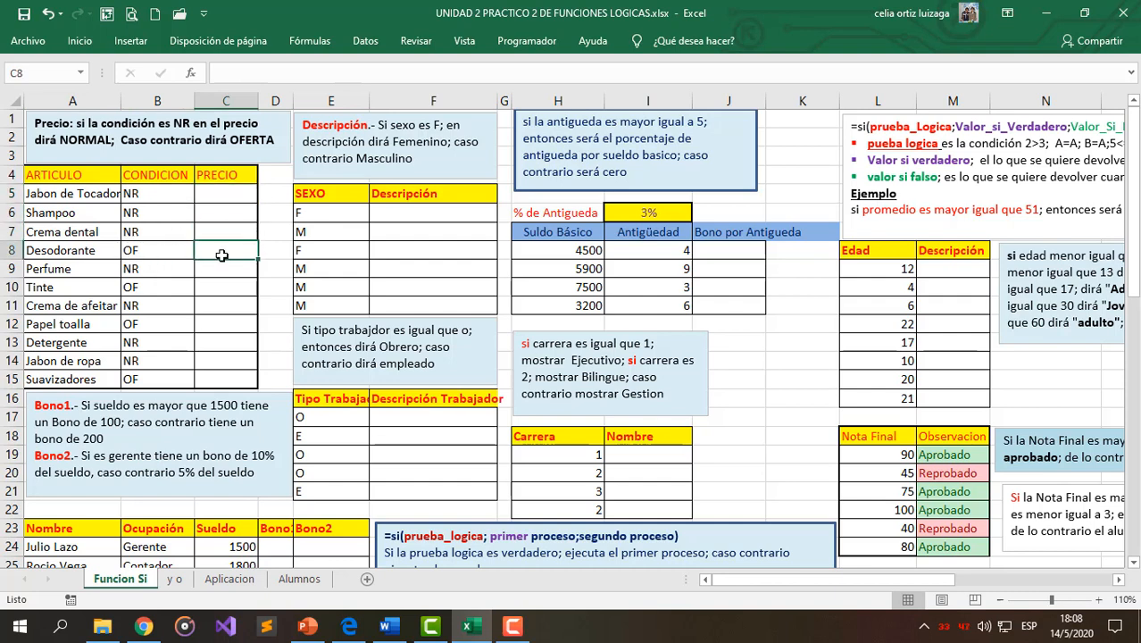
Start an SI formula in C5, the first PRECIO cell, with the logical test B5="NR"
left_click(214, 194)
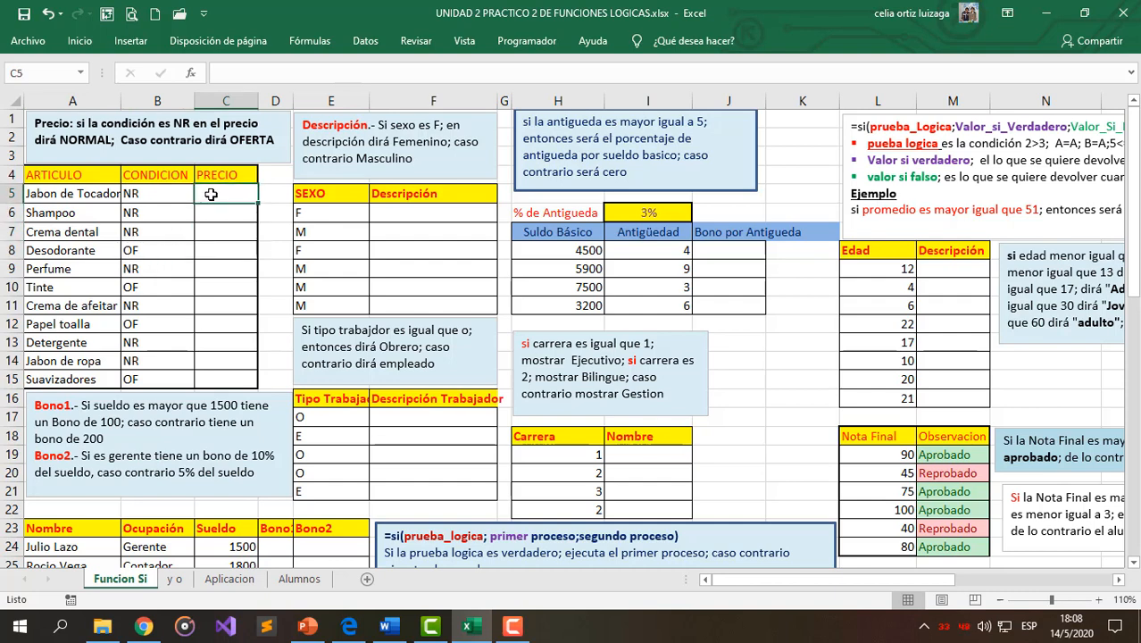
type("=")
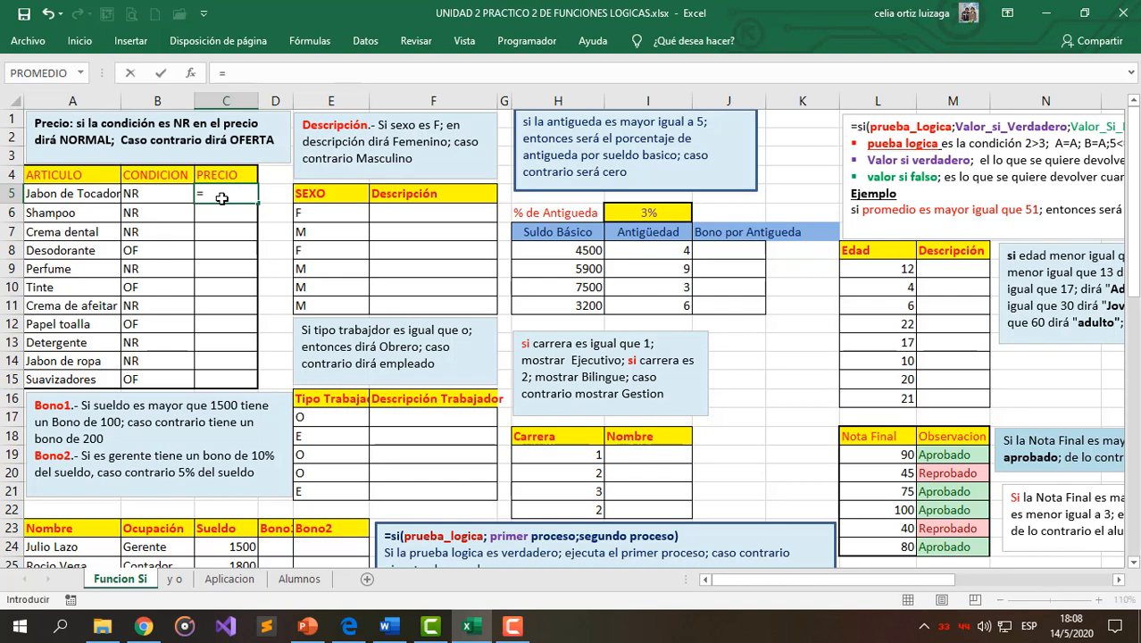
type("si")
key("Tab")
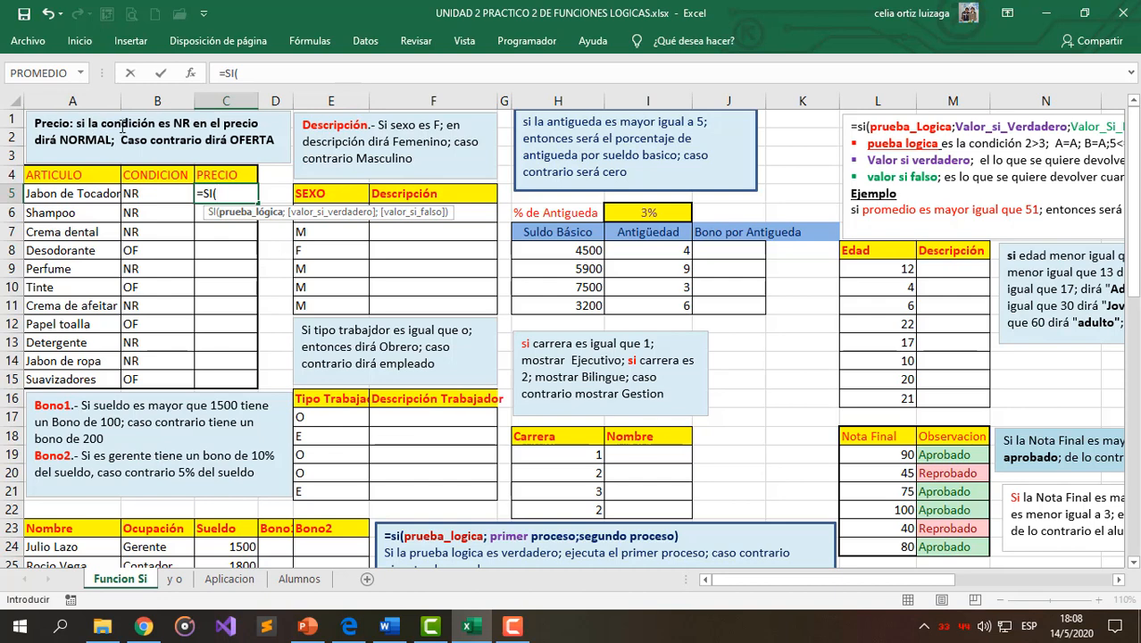
left_click(154, 191)
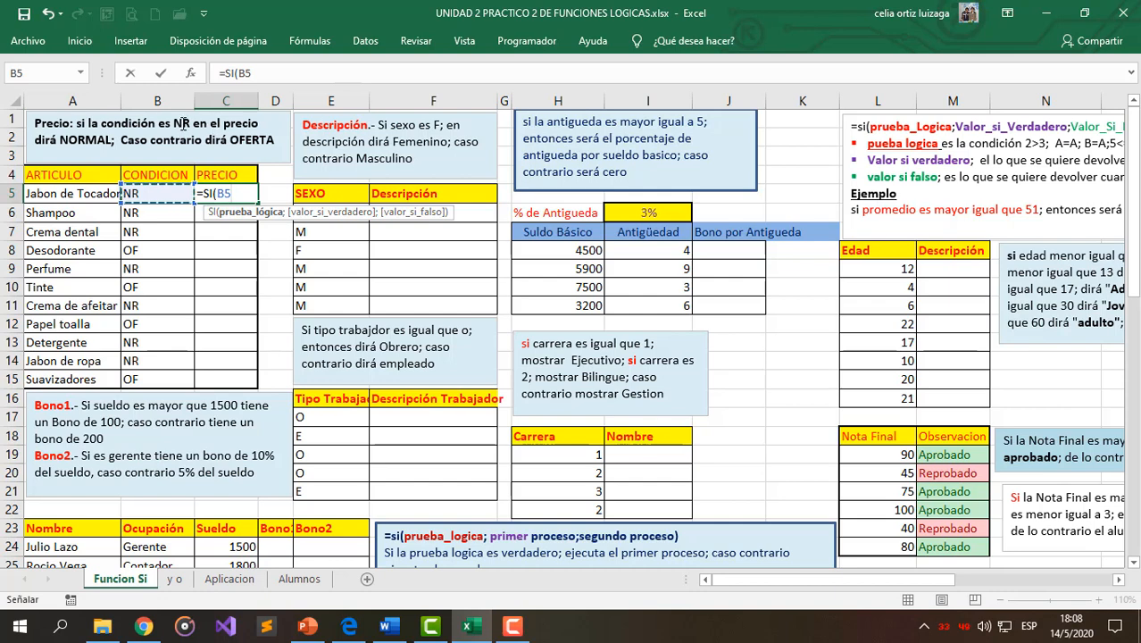
type("=\"N")
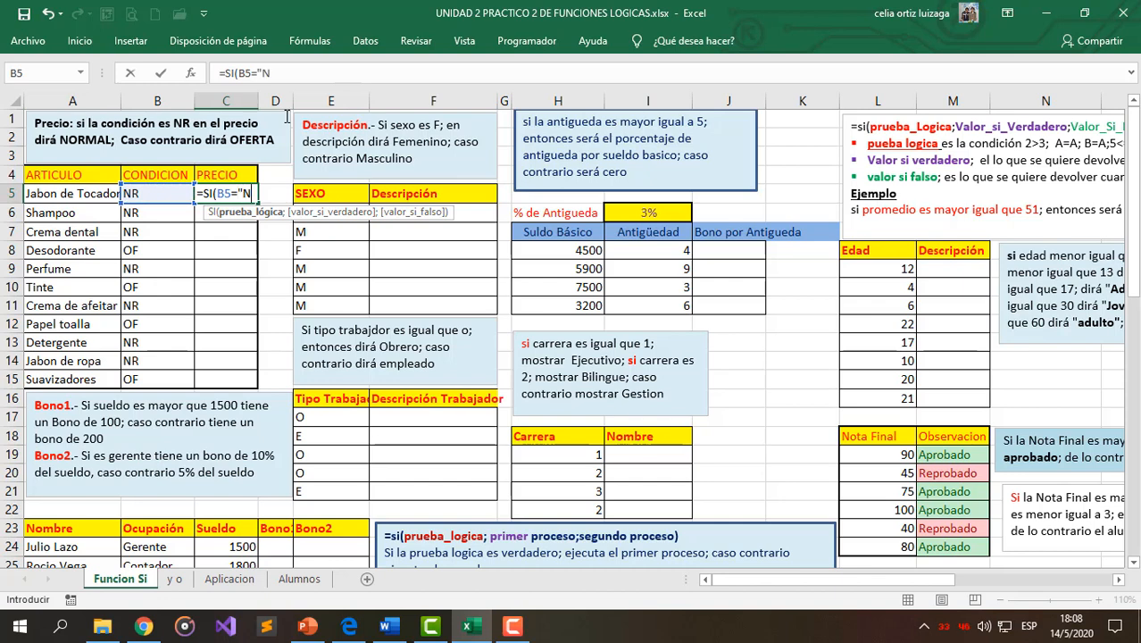
type("R")
double_click(225, 197)
left_click_drag(229, 198, 232, 198)
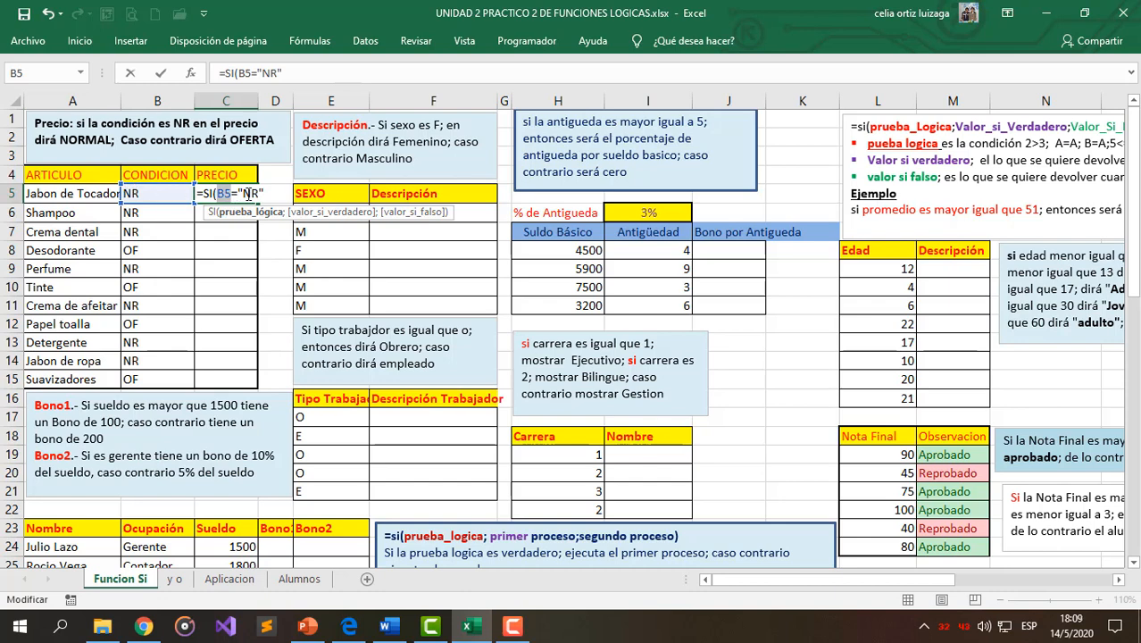
left_click(265, 194)
type(";")
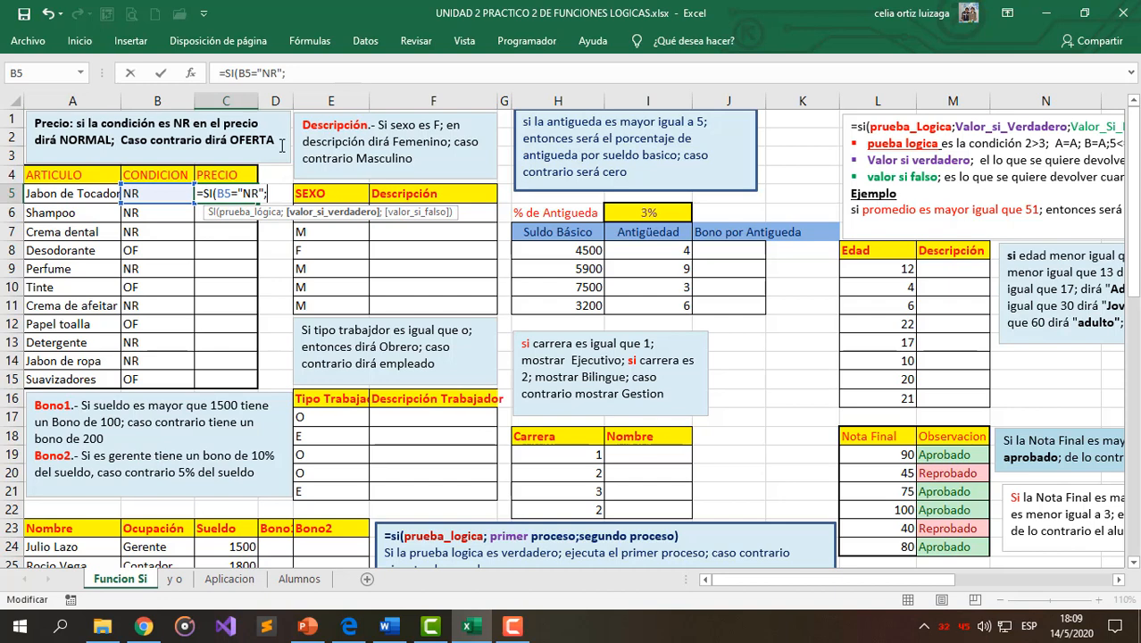
Complete the C5 formula with "NORMAL" as the value if true and "OFERTA" as the value if false
type("\"NORMAL")
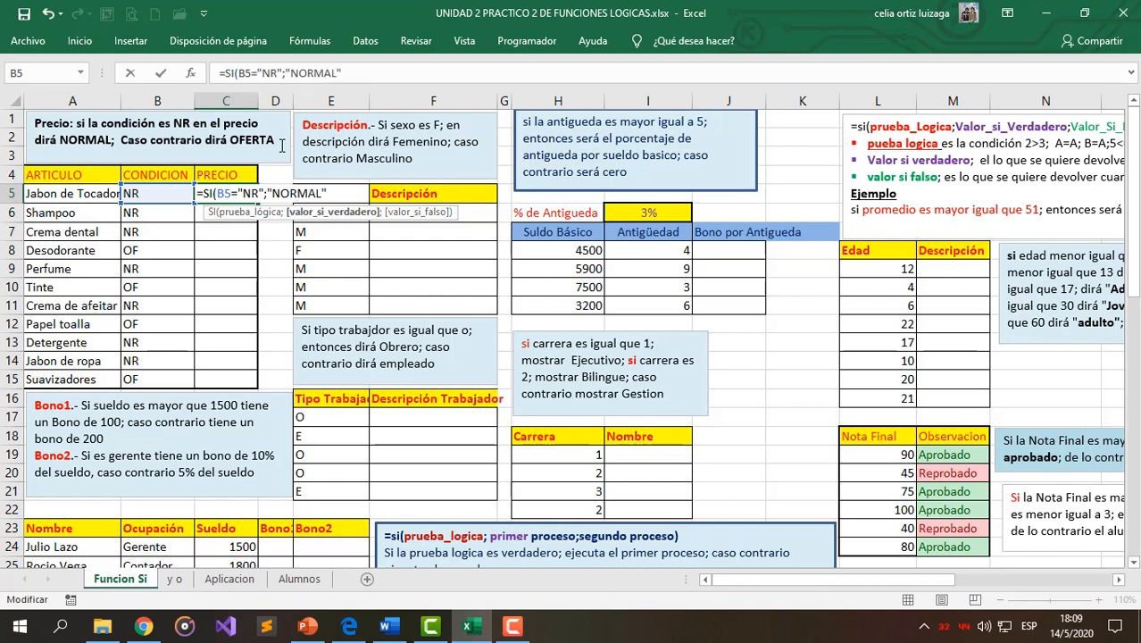
type("\";")
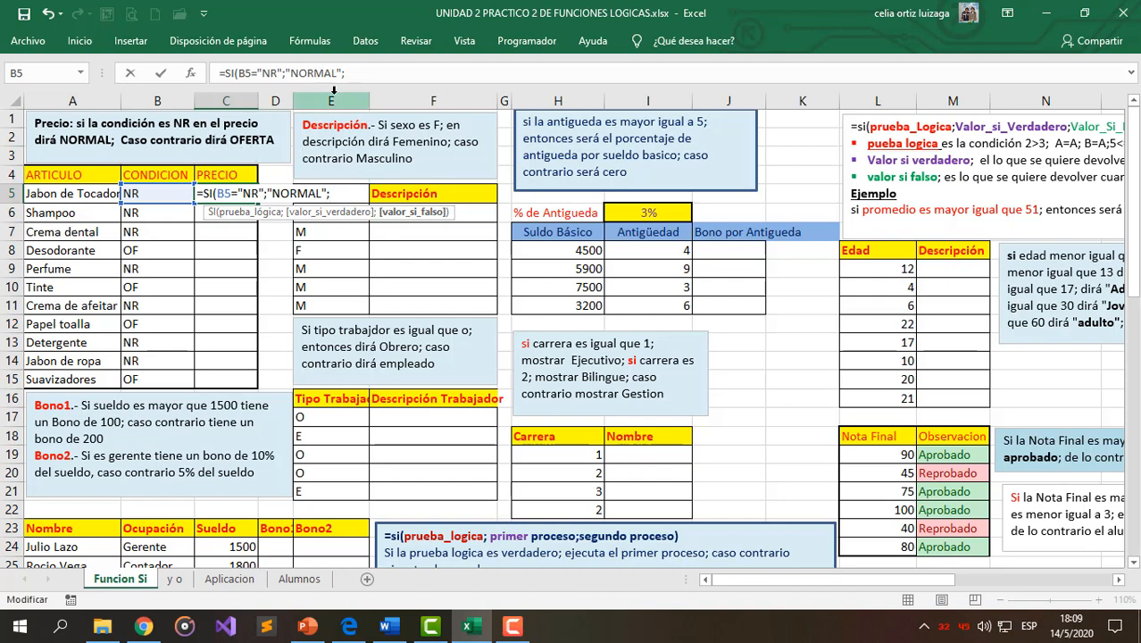
type("OFERTA")
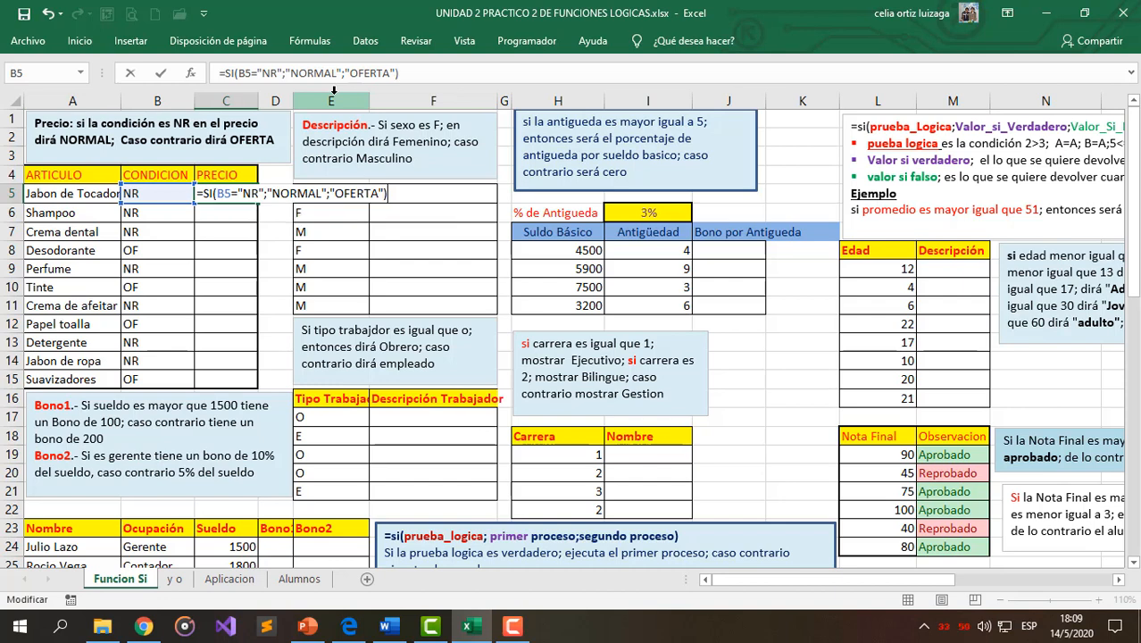
key("Return")
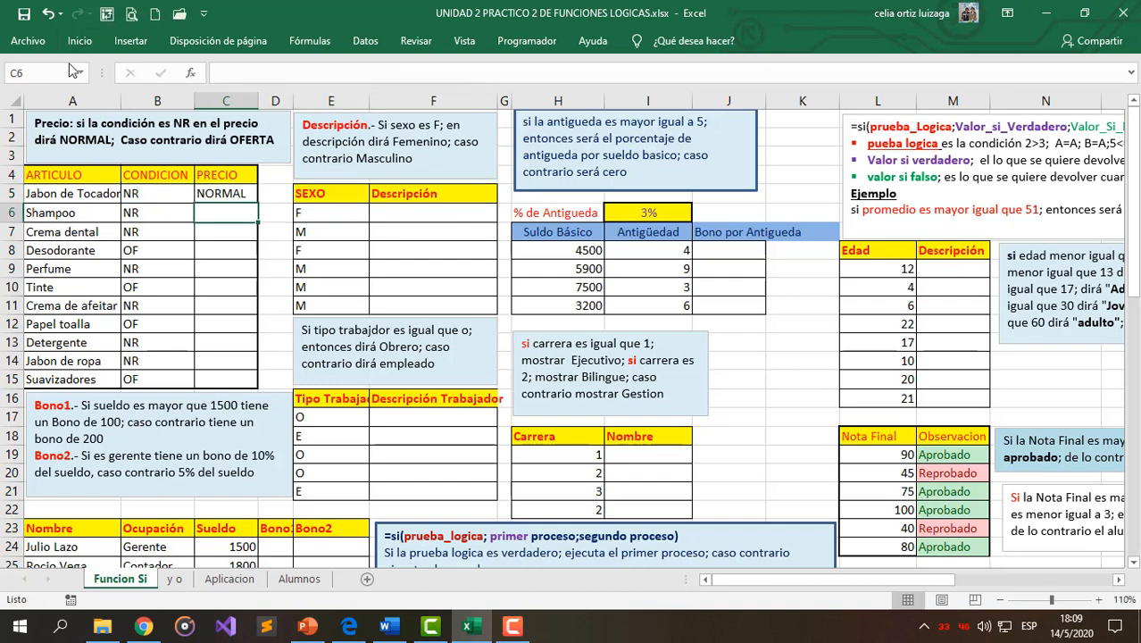
Copy the C5 formula down the PRECIO column through C15 and check the Desodorante row
left_click(147, 194)
left_click(211, 194)
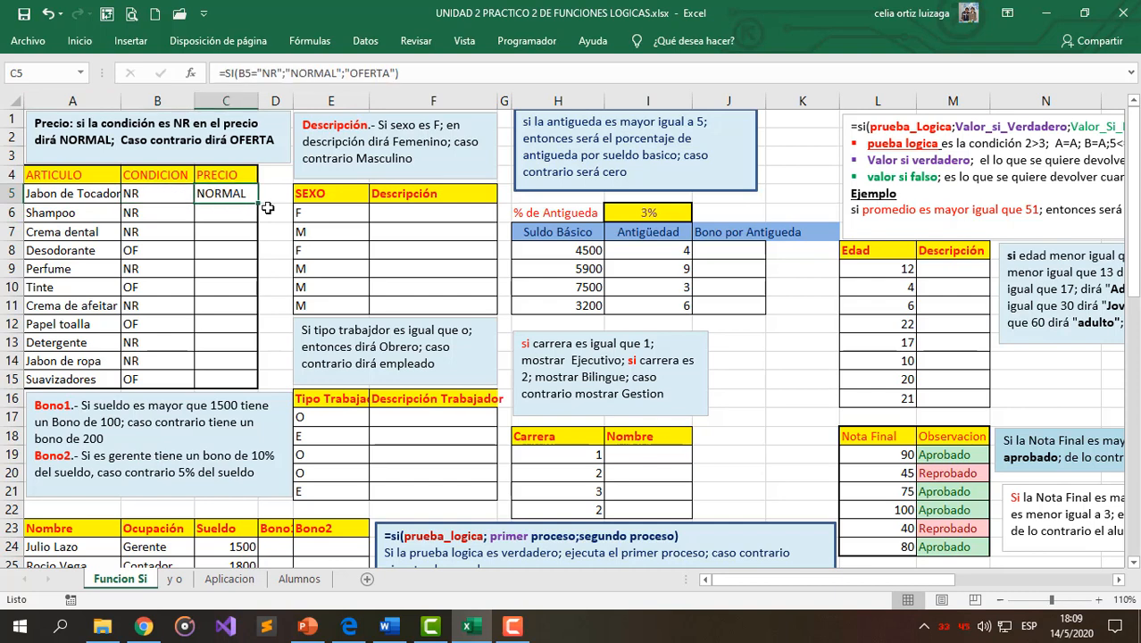
left_click_drag(259, 205, 266, 384)
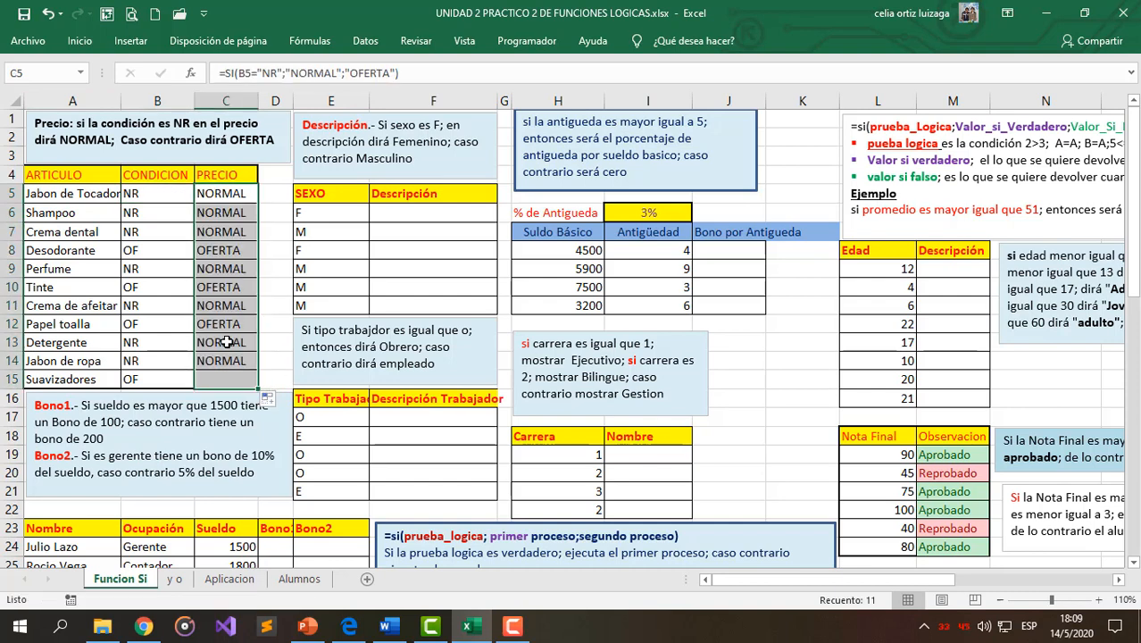
left_click(200, 253)
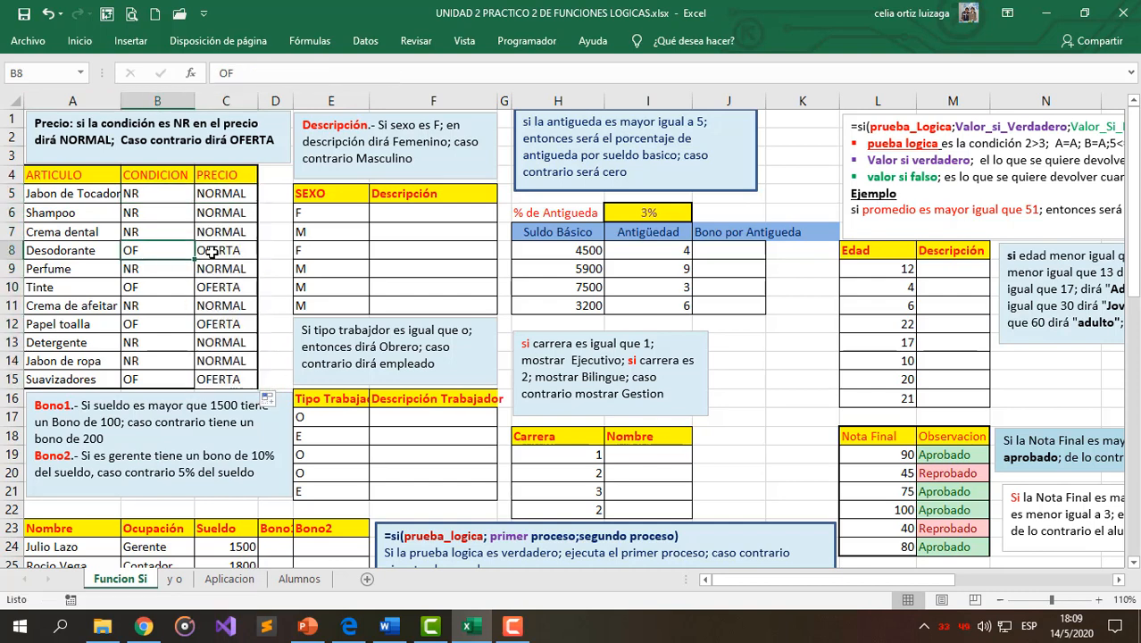
Add a text-contains conditional format to C5:C15 that gives "OFERTA" cells a light red fill with dark red text
left_click_drag(216, 195, 239, 375)
left_click(79, 40)
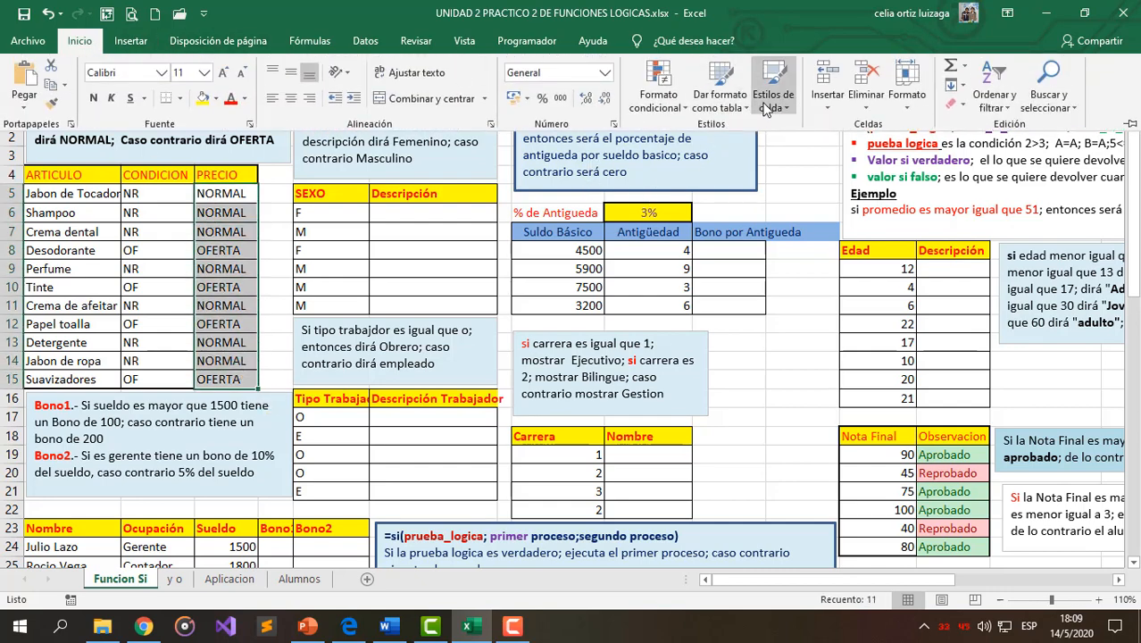
left_click(675, 114)
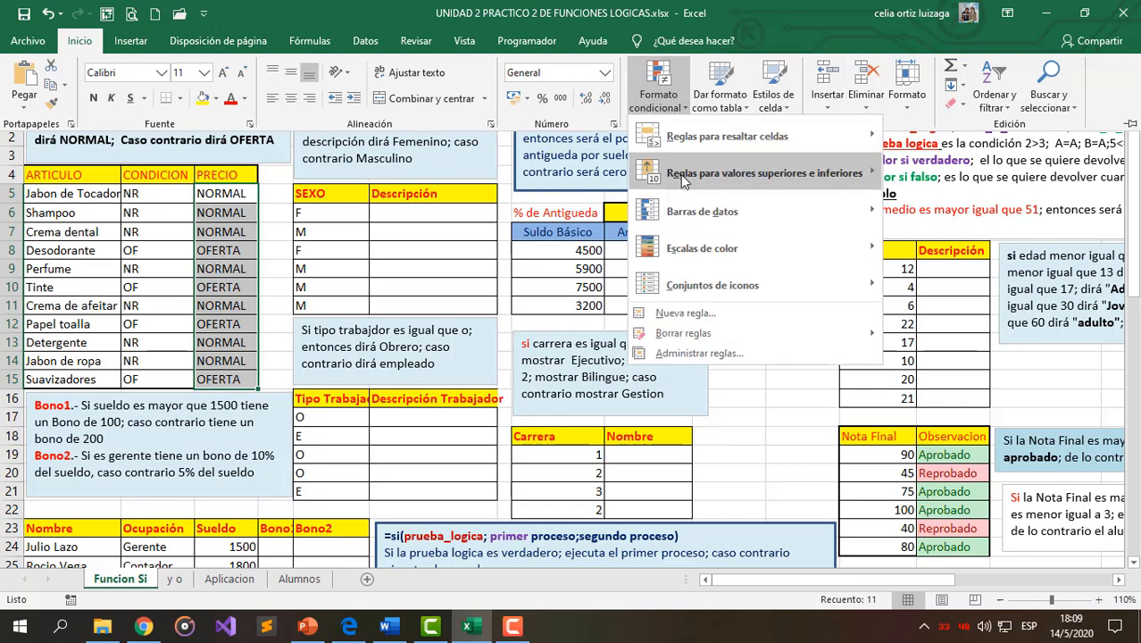
mouse_move(759, 136)
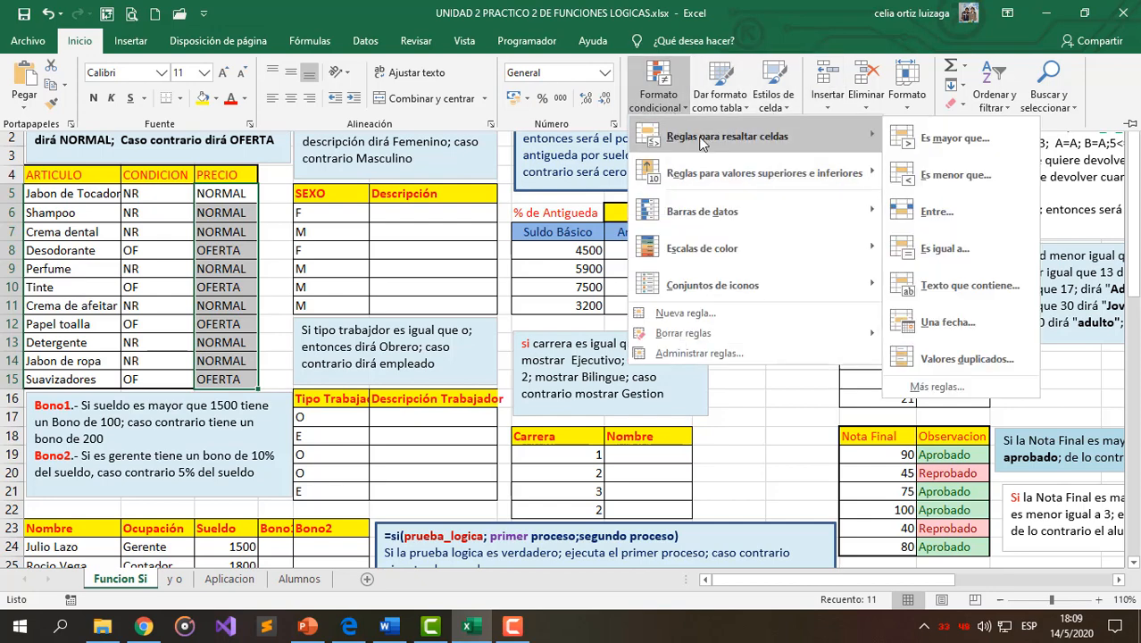
left_click(954, 287)
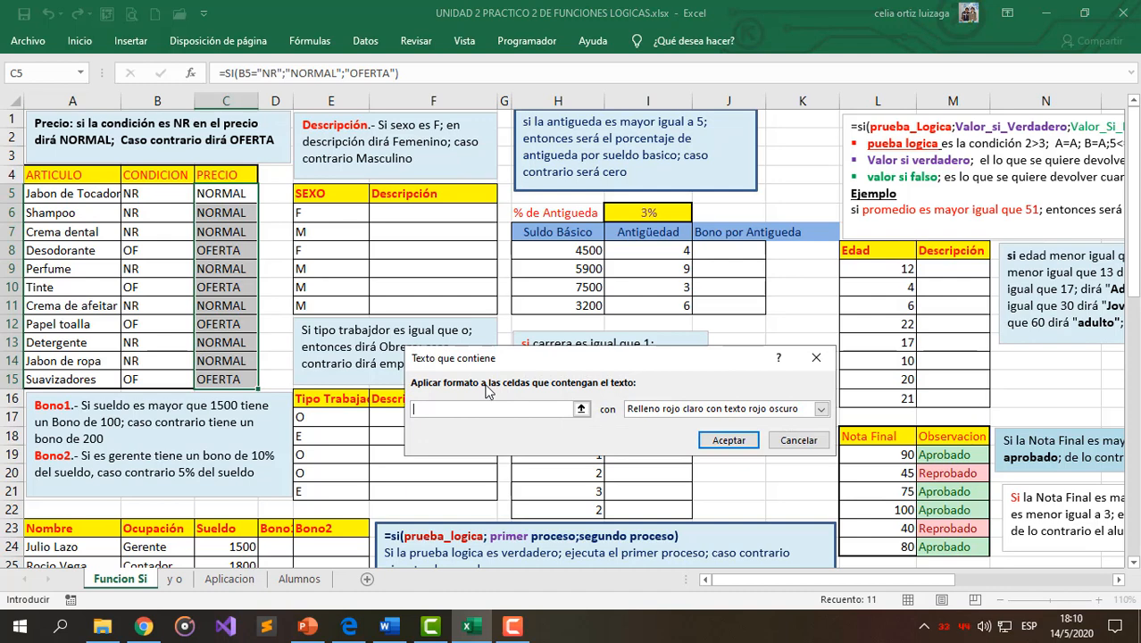
type("OFERTA")
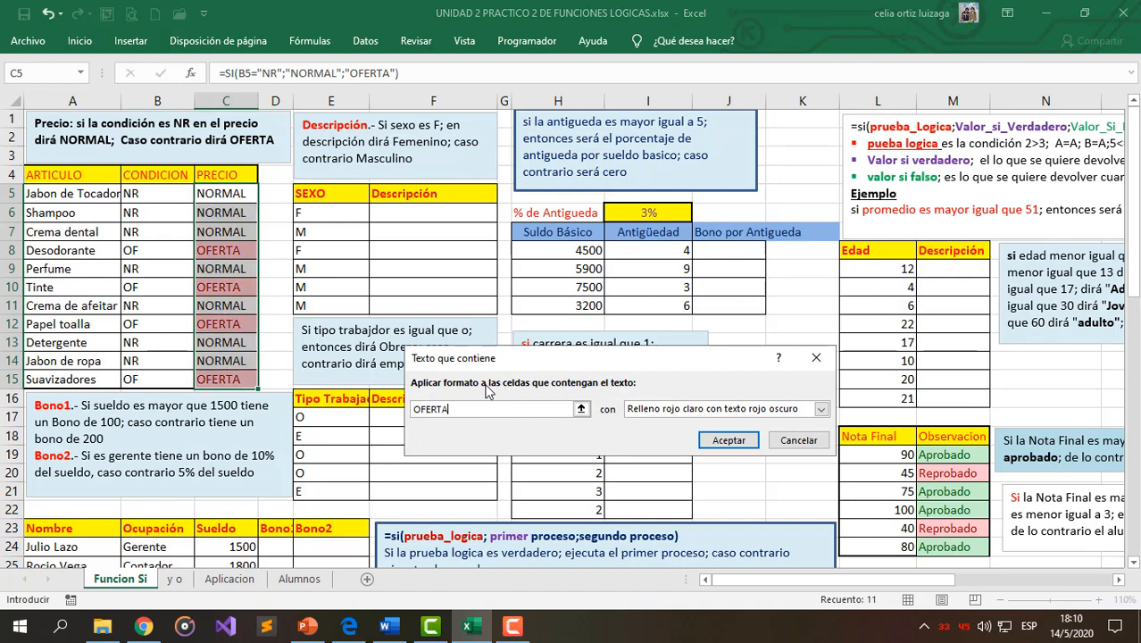
left_click(710, 445)
left_click(219, 243)
left_click(226, 308)
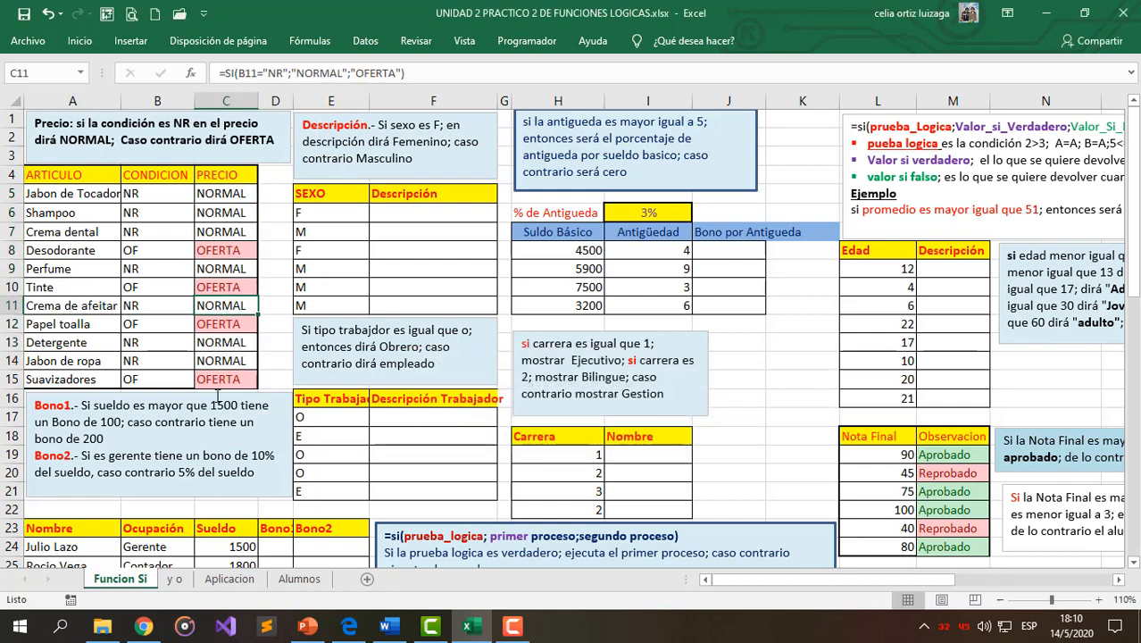
Start an SI formula in F6, the first Descripción cell beside SEXO, with the logical test E6="F"
left_click(390, 213)
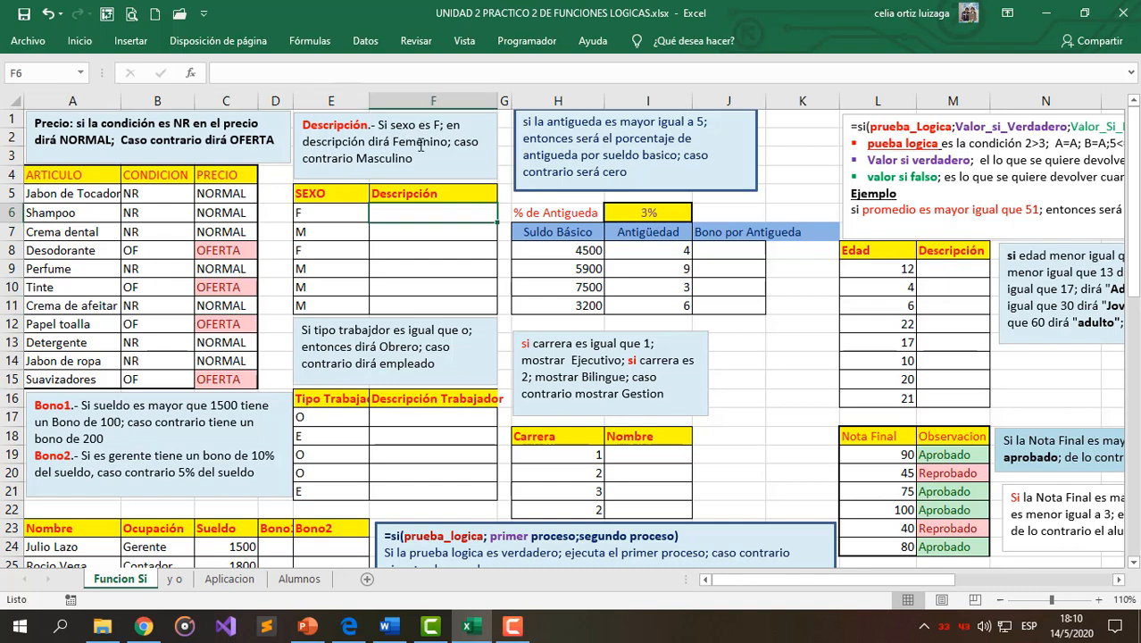
left_click(330, 214)
left_click(386, 215)
left_click(303, 239)
left_click(415, 237)
left_click(405, 213)
type("=si")
key("Tab")
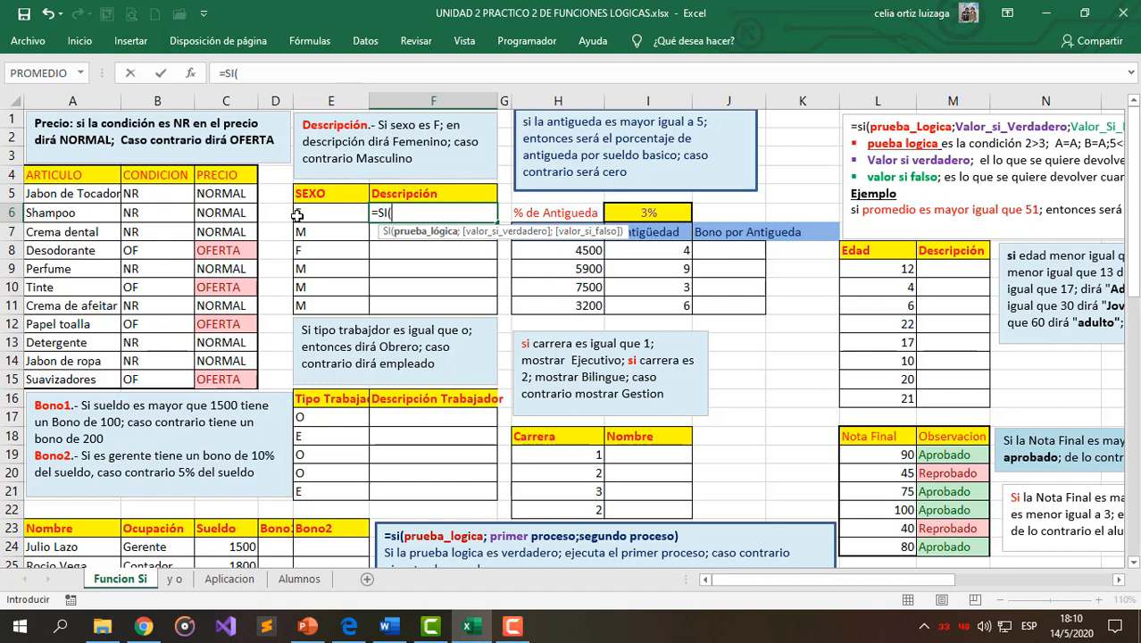
left_click(326, 210)
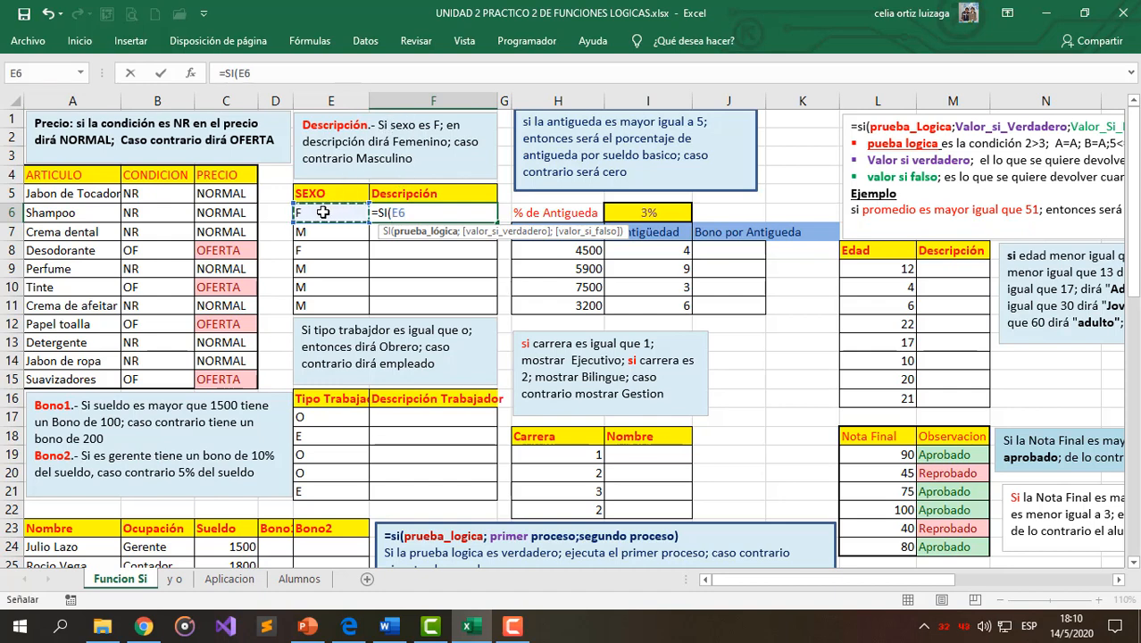
type("=")
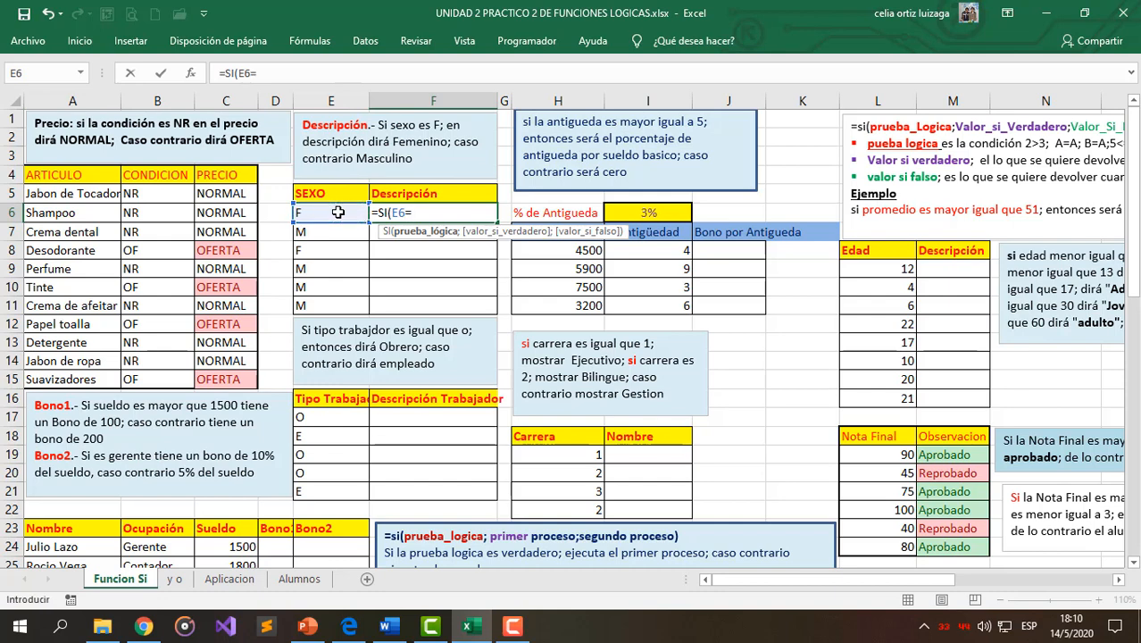
type("\"f")
key("BackSpace")
type("F\";")
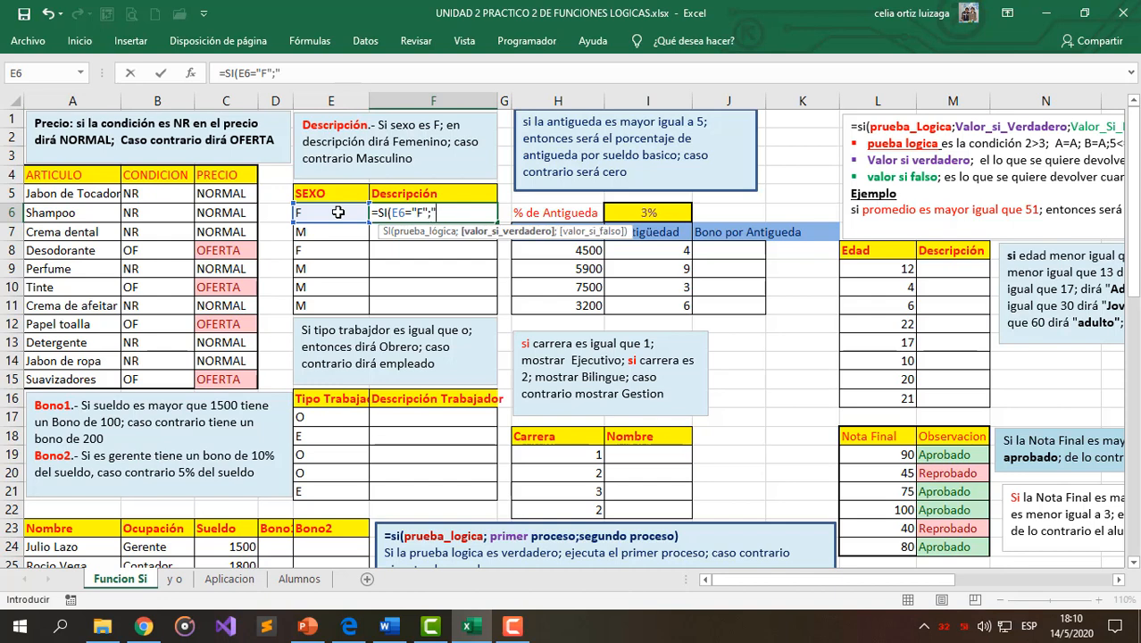
Complete the F6 formula with "FEMENINO" as the value if true and "MASCULINO" as the value if false
type("\"FEMENINO")
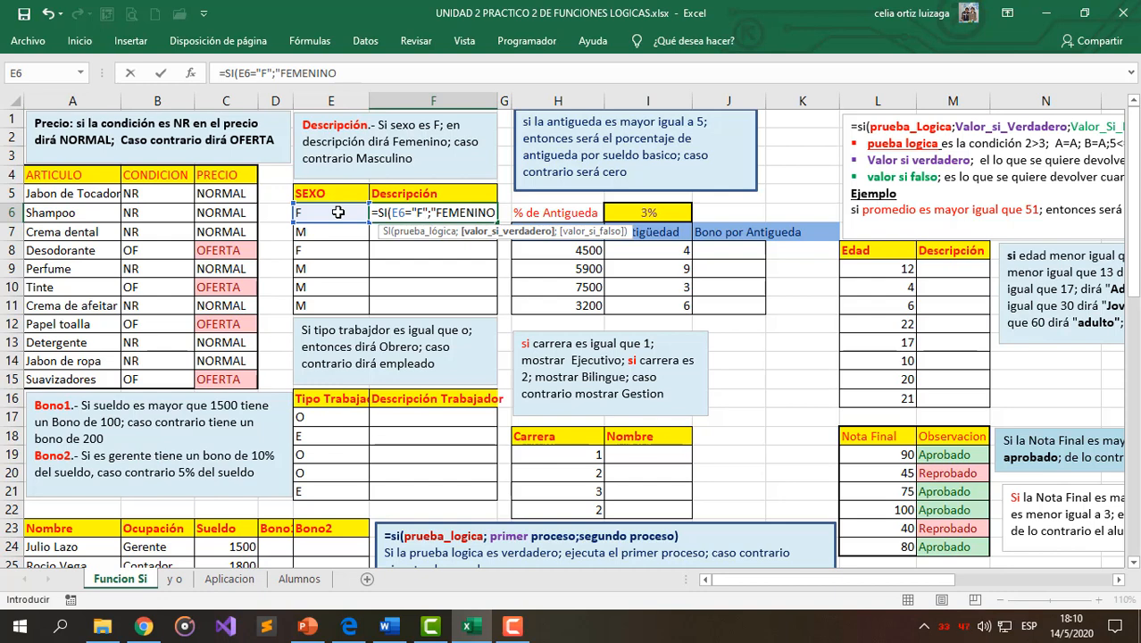
type("\";")
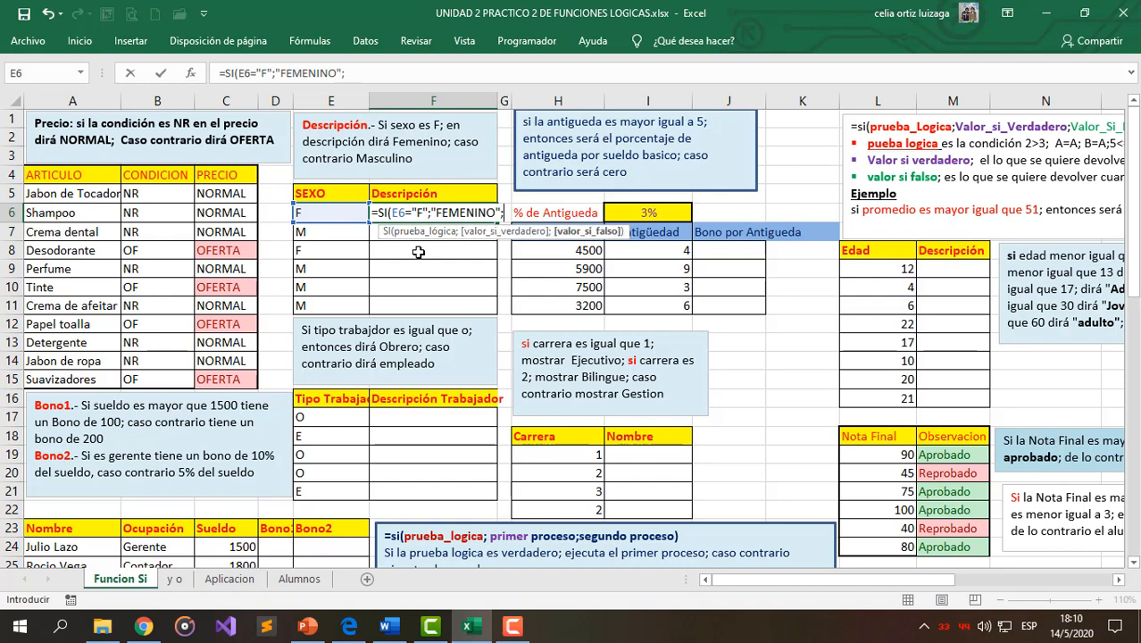
double_click(398, 212)
left_click_drag(396, 213, 391, 213)
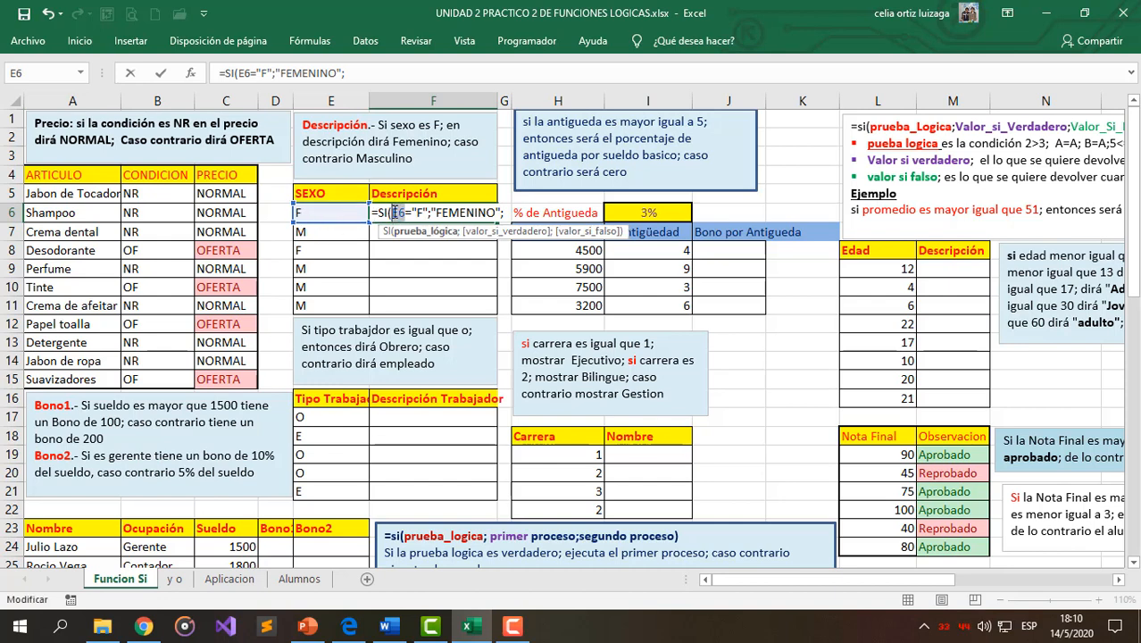
left_click_drag(447, 213, 479, 212)
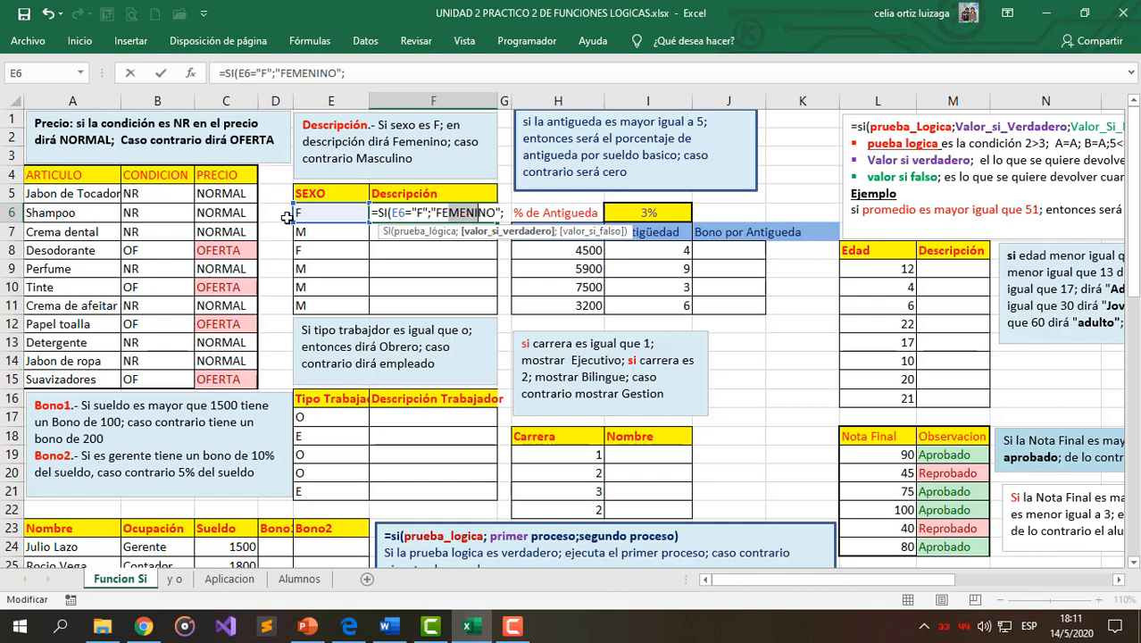
left_click(389, 213)
left_click_drag(390, 213, 409, 214)
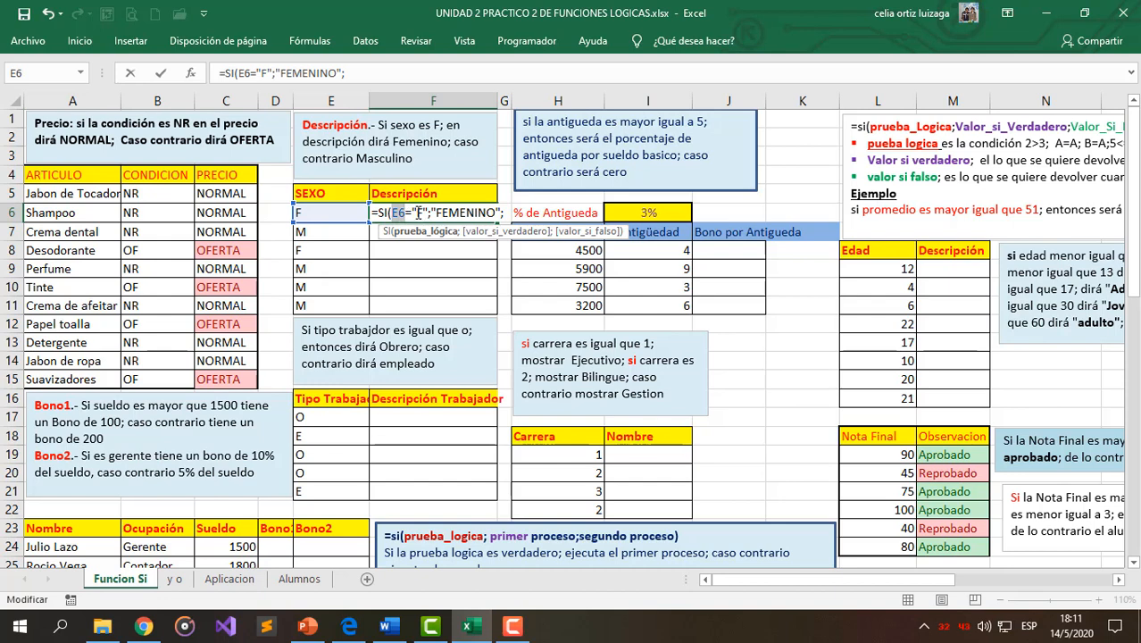
left_click(504, 214)
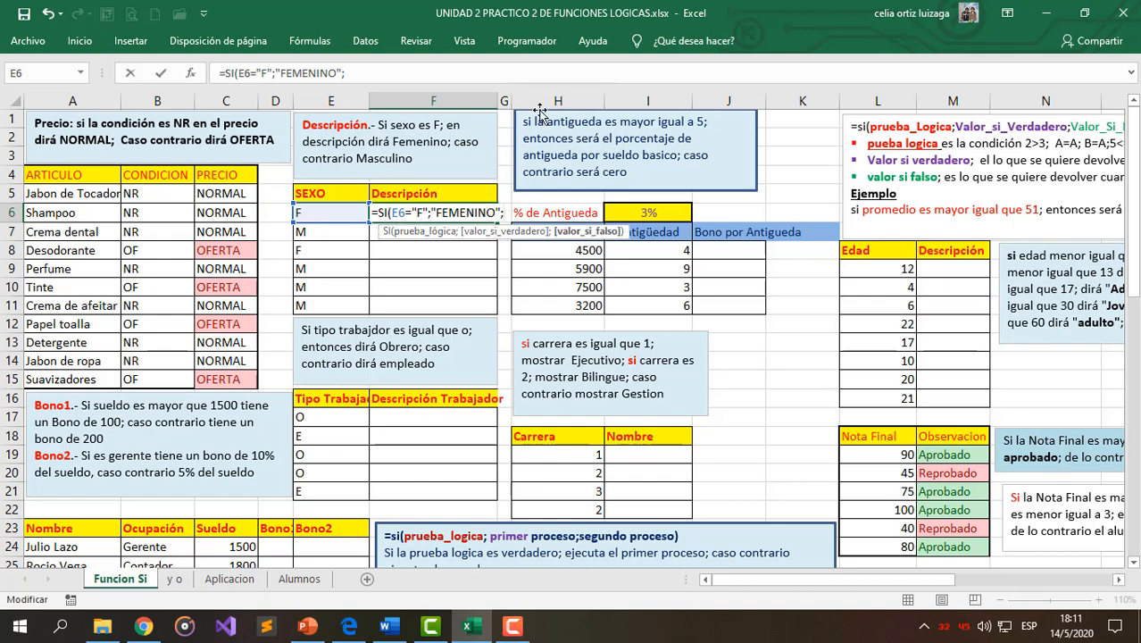
type("MASCULINO")
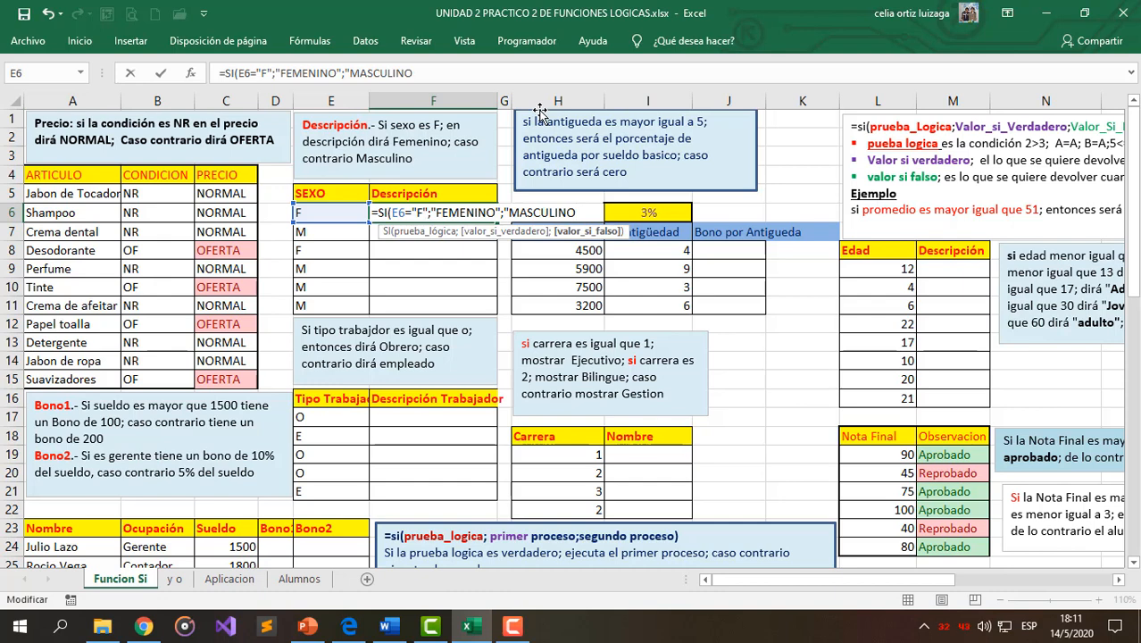
type(")")
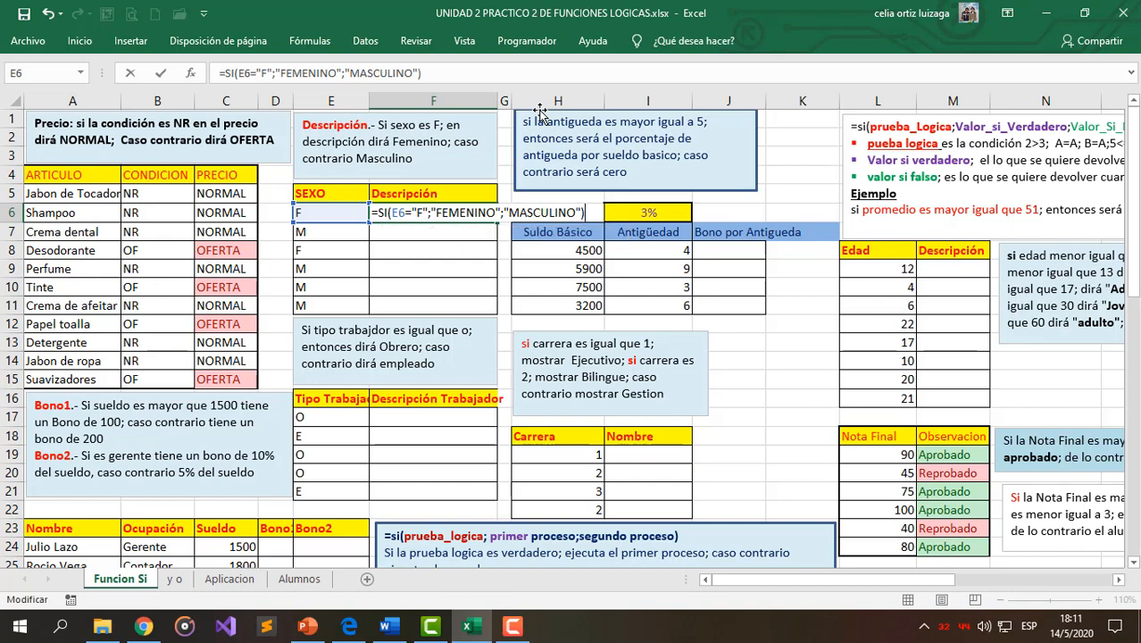
key("Return")
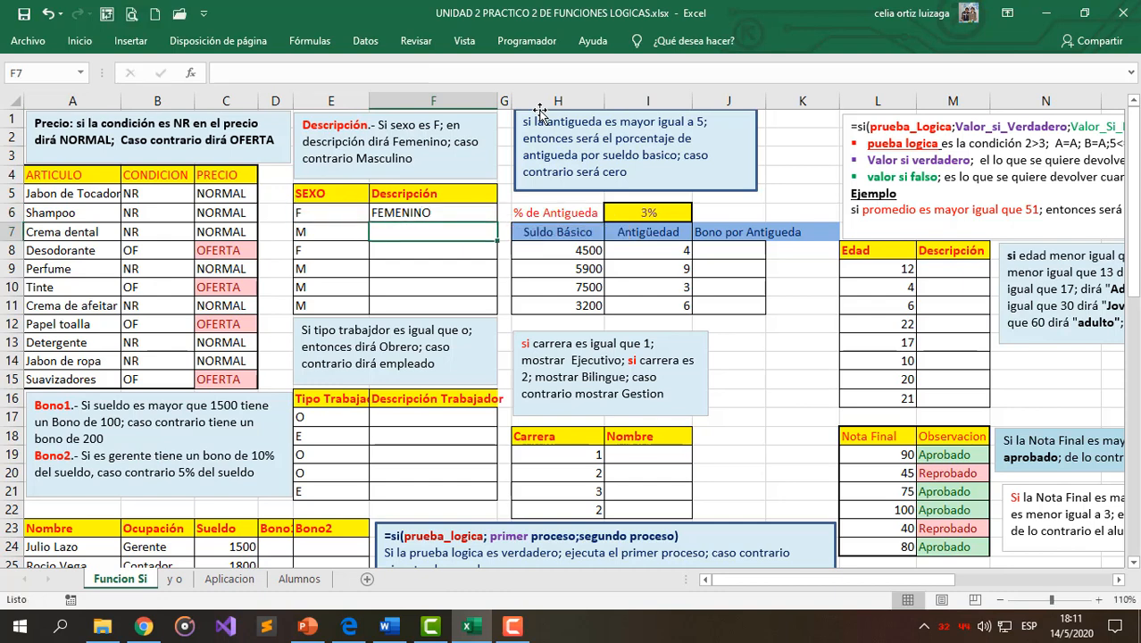
Change the first SEXO entry, E6, to M to test the formula
left_click(309, 211)
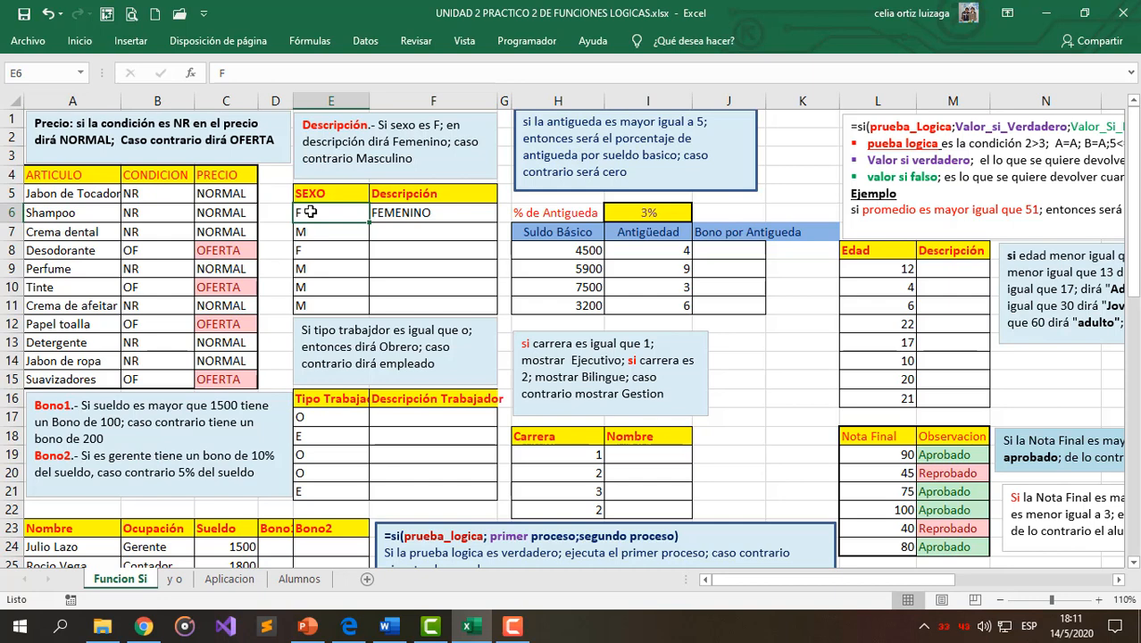
type("M")
key("Return")
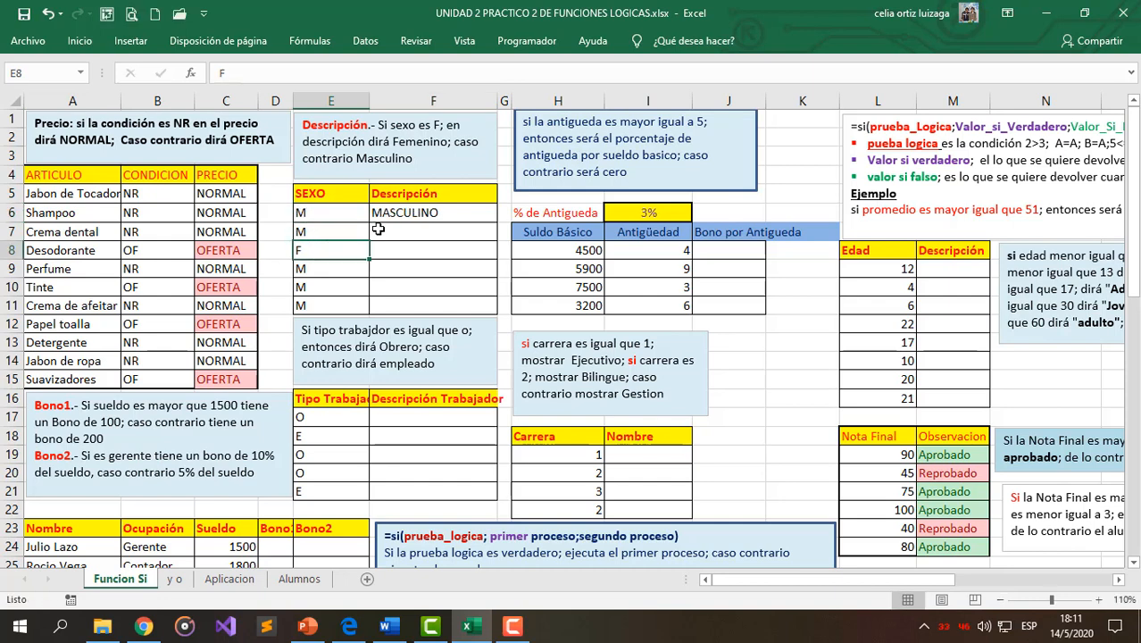
Review the logical test and false value in the F6 formula, and copy it down the Descripción column through F11
left_click(399, 214)
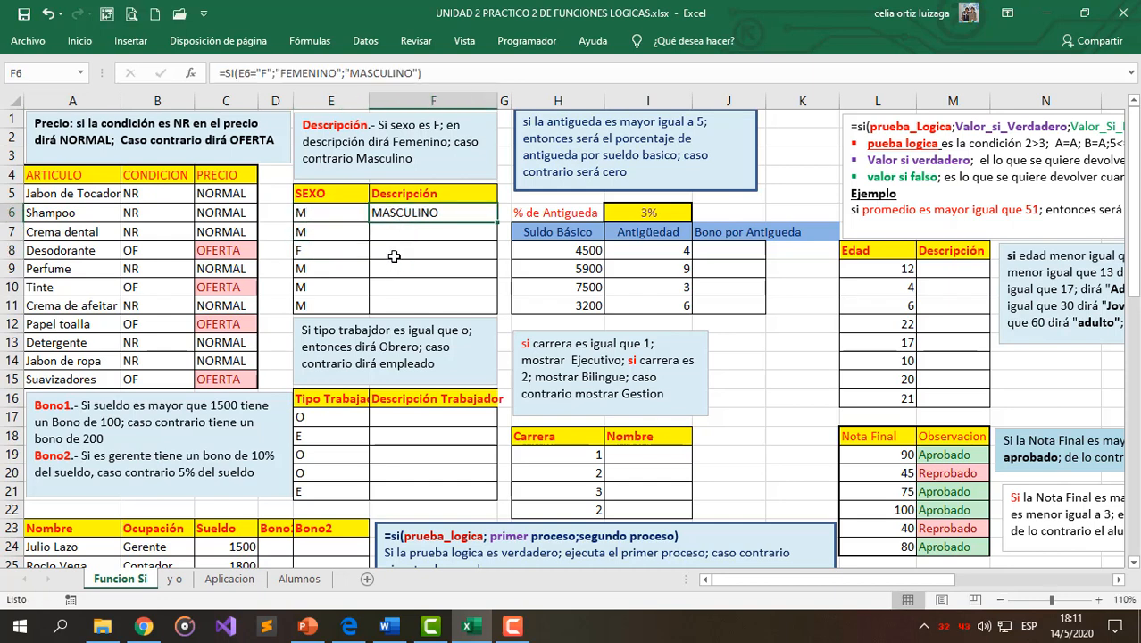
double_click(418, 215)
double_click(397, 214)
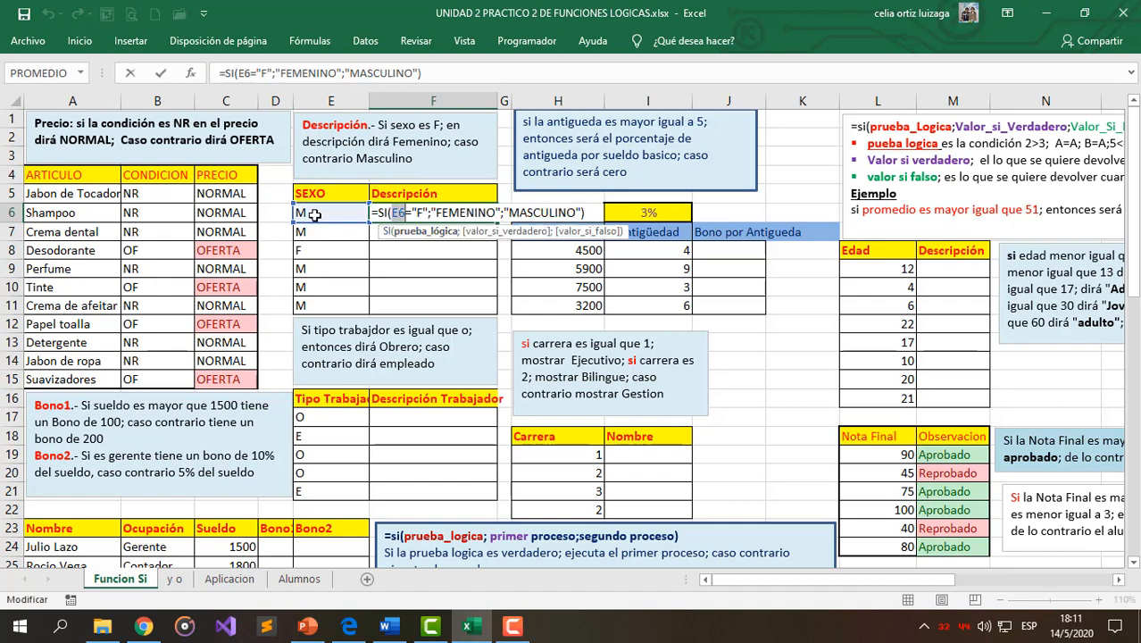
left_click(395, 213)
left_click_drag(394, 213, 426, 213)
left_click_drag(505, 212, 578, 206)
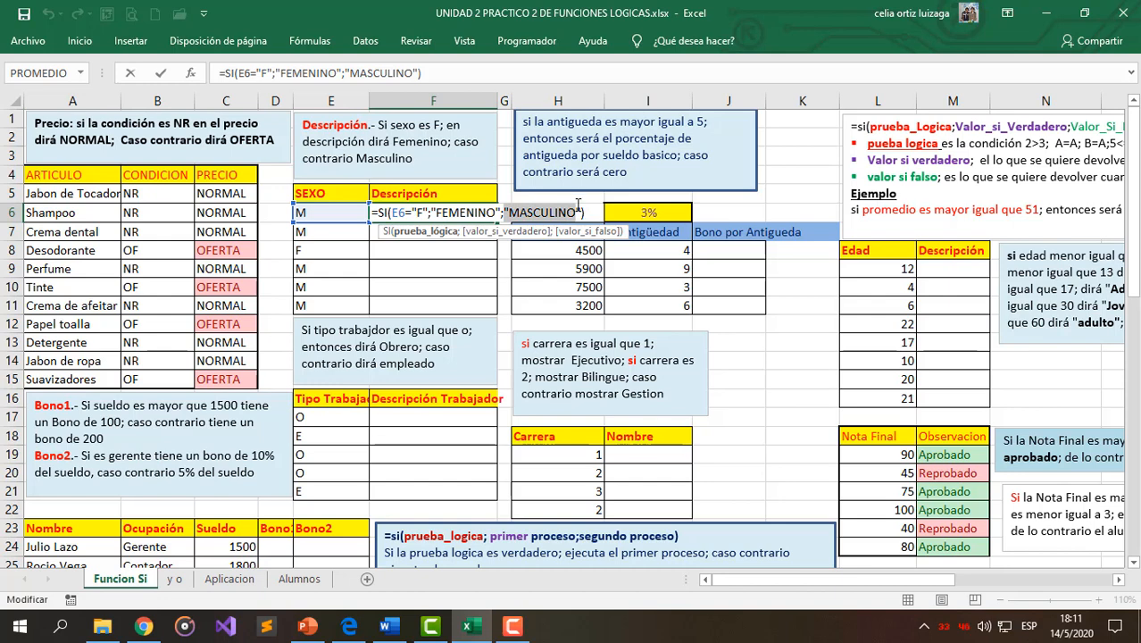
key("Return")
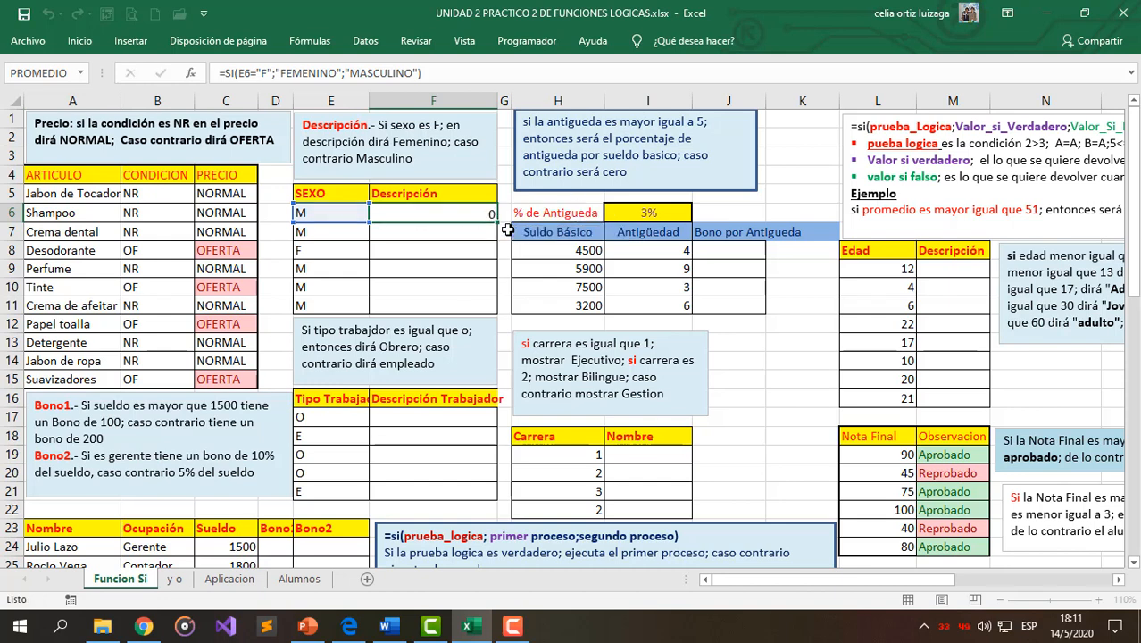
left_click(416, 213)
left_click_drag(497, 221, 493, 312)
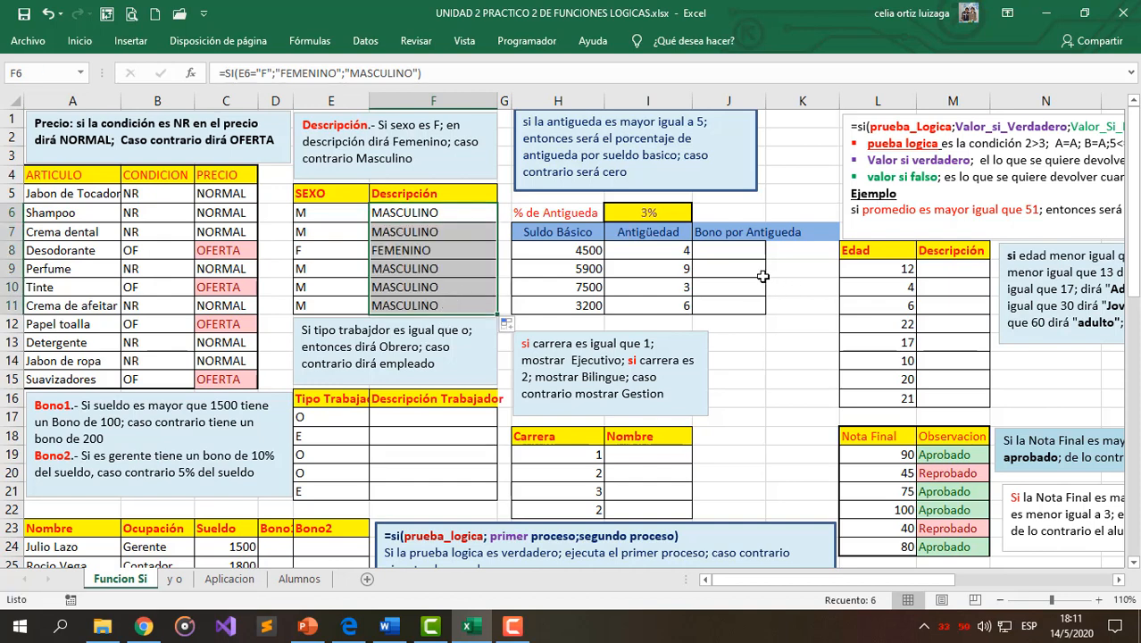
Examine the Bono por Antigueda exercise: the Antigüedad values, the % de Antigueda cell and the Sueldo Básico column
left_click(741, 254)
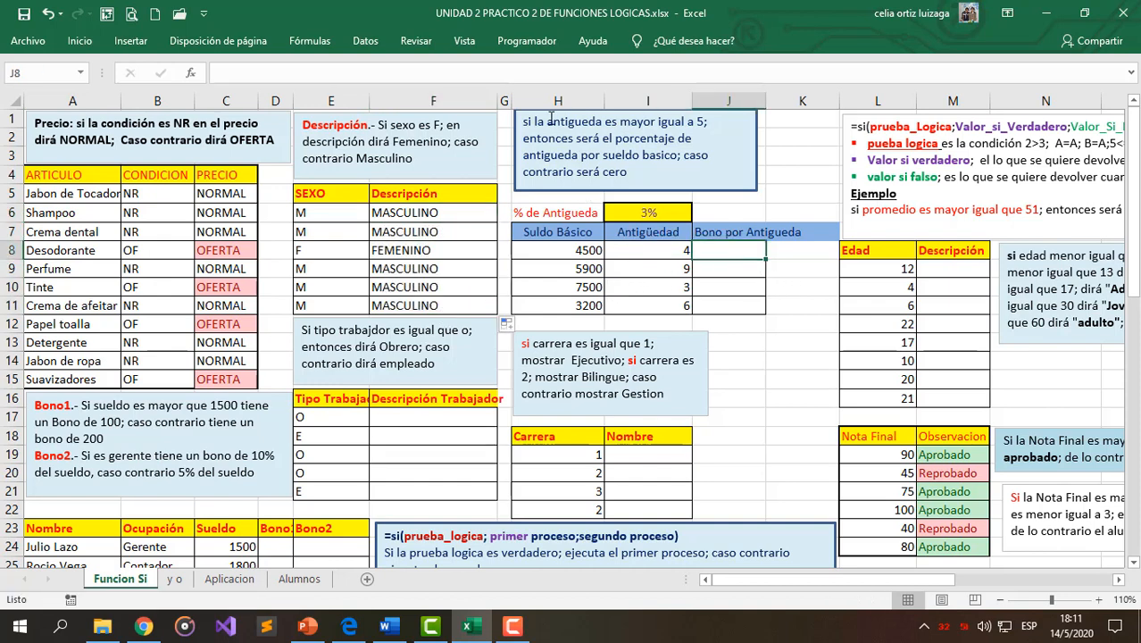
left_click(645, 256)
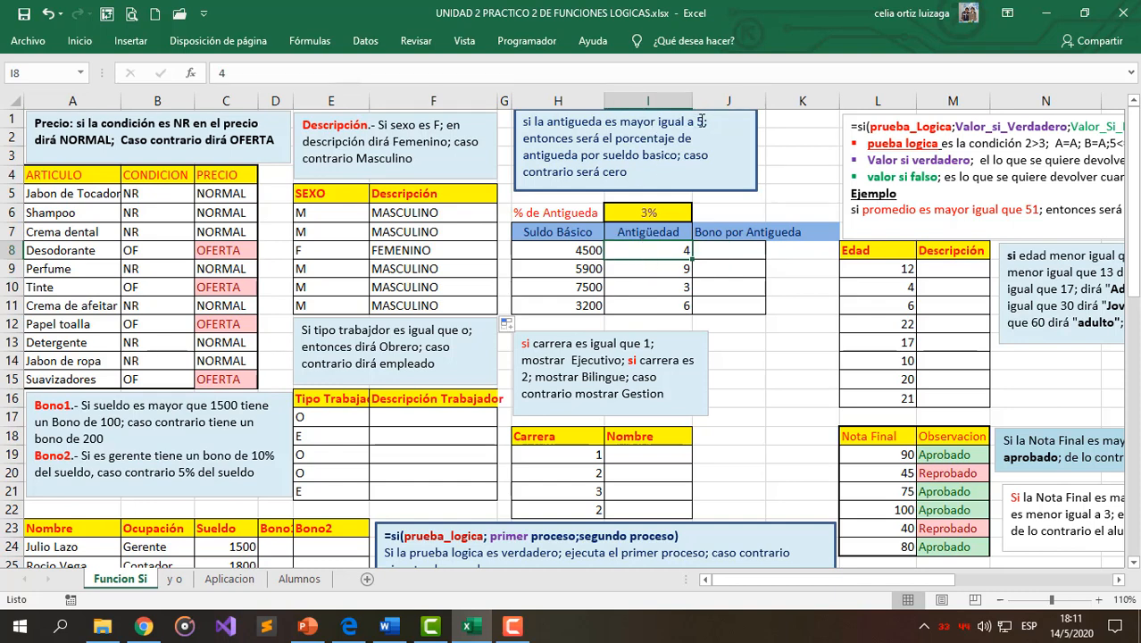
left_click(650, 298)
left_click(653, 266)
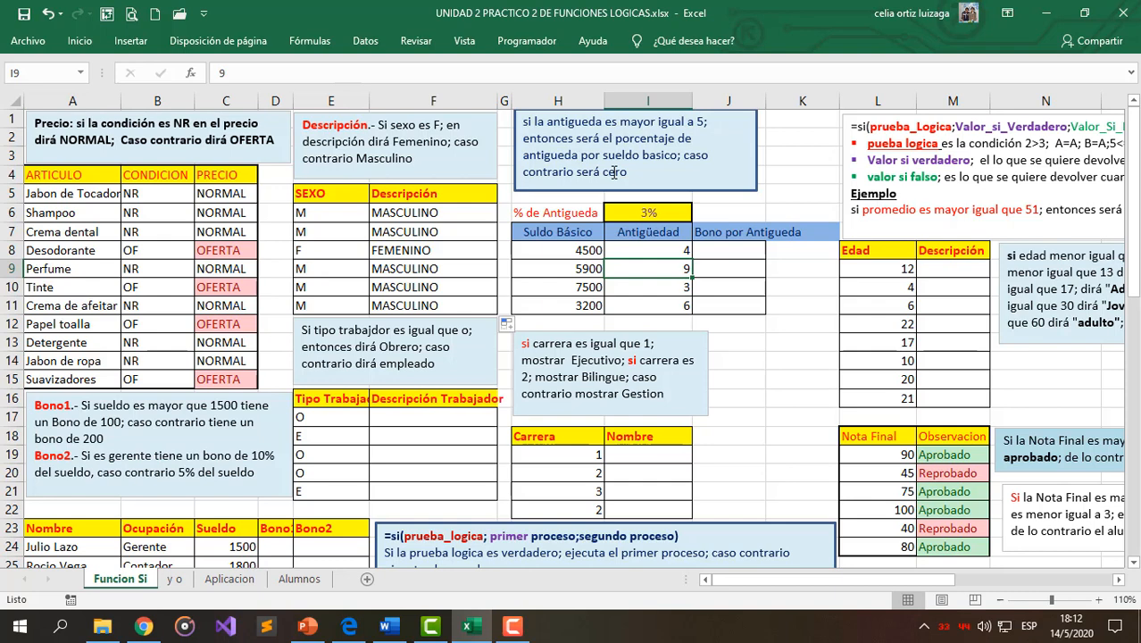
left_click(718, 256)
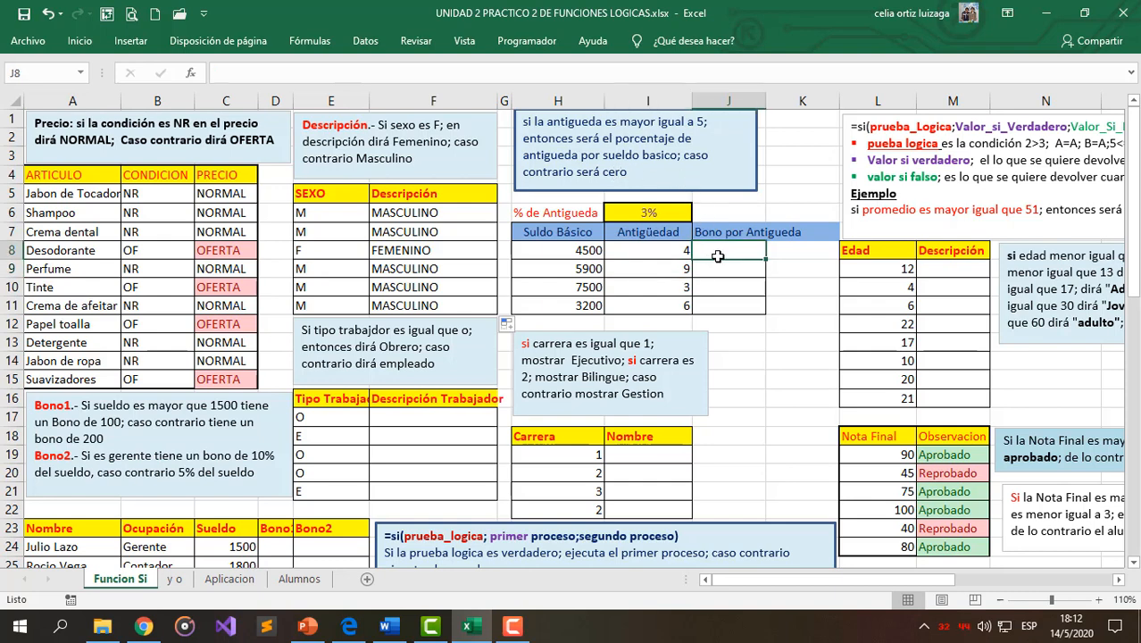
left_click(657, 251)
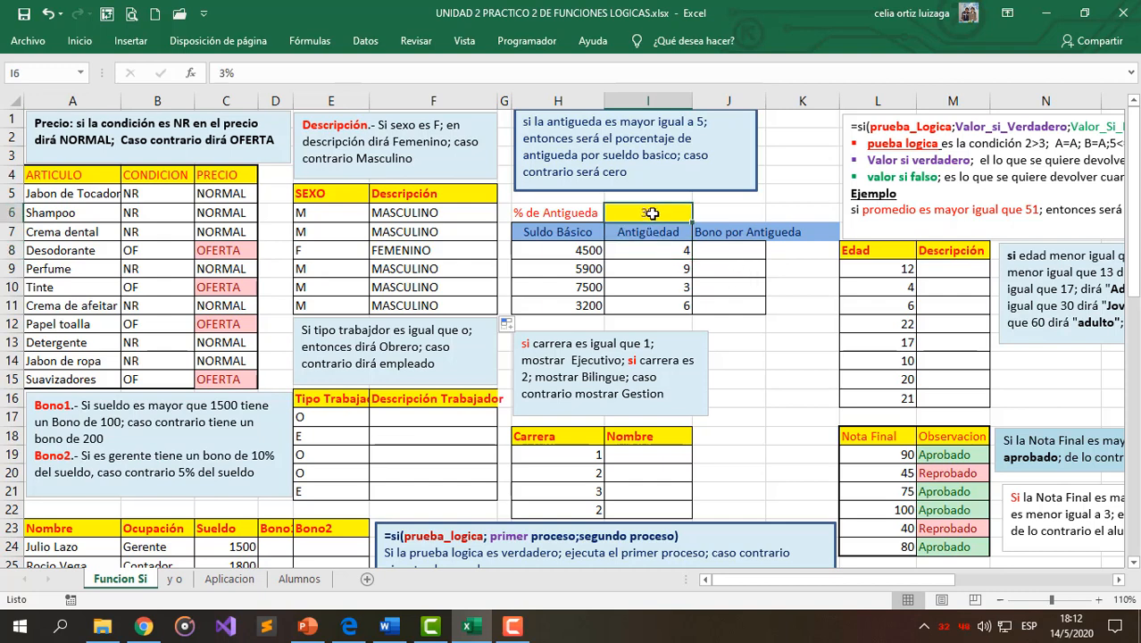
left_click(563, 253)
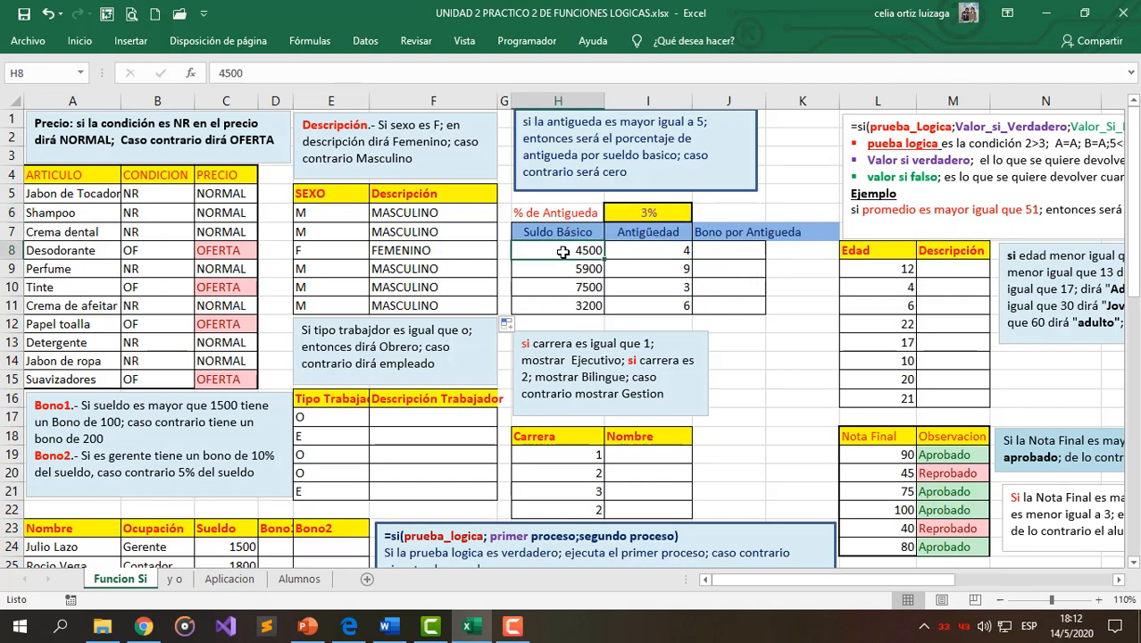
left_click(713, 238)
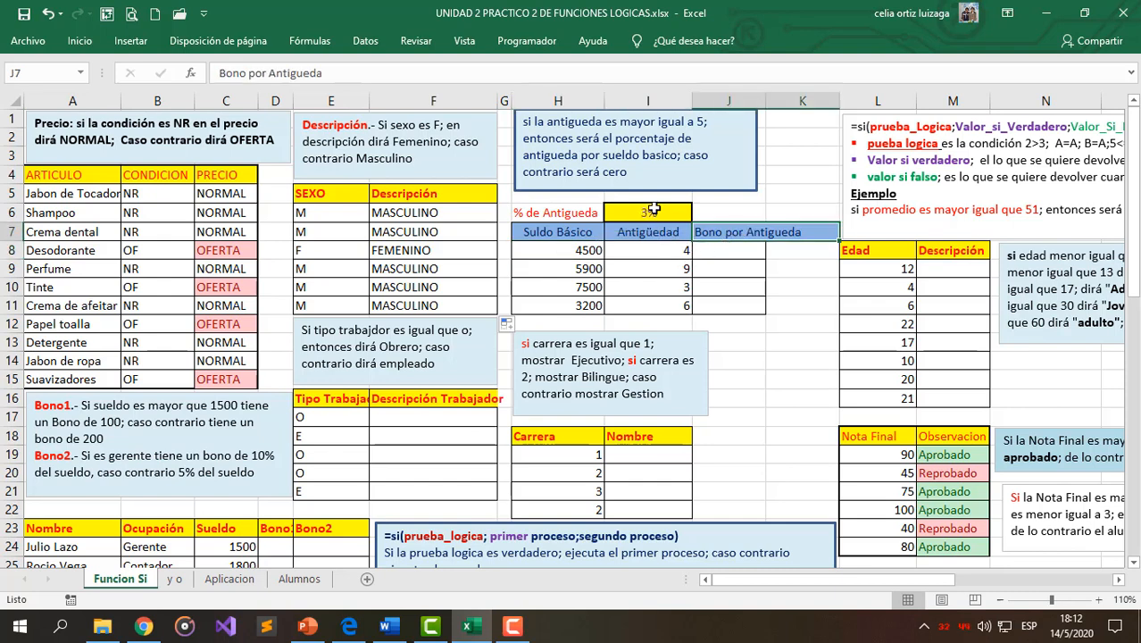
left_click(565, 253)
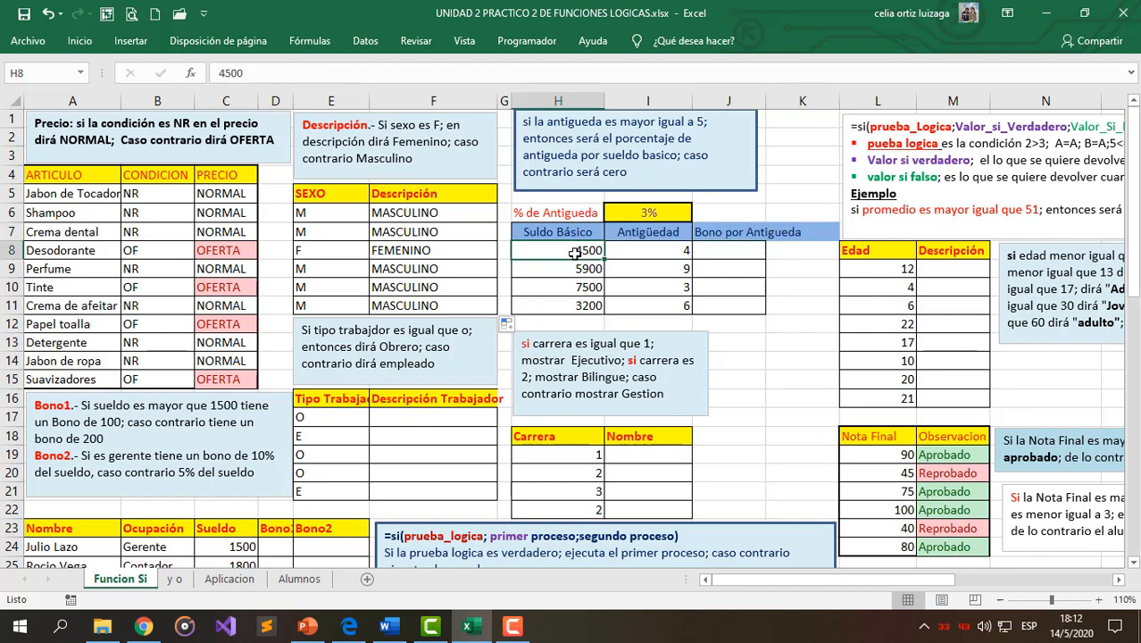
left_click_drag(650, 253, 640, 303)
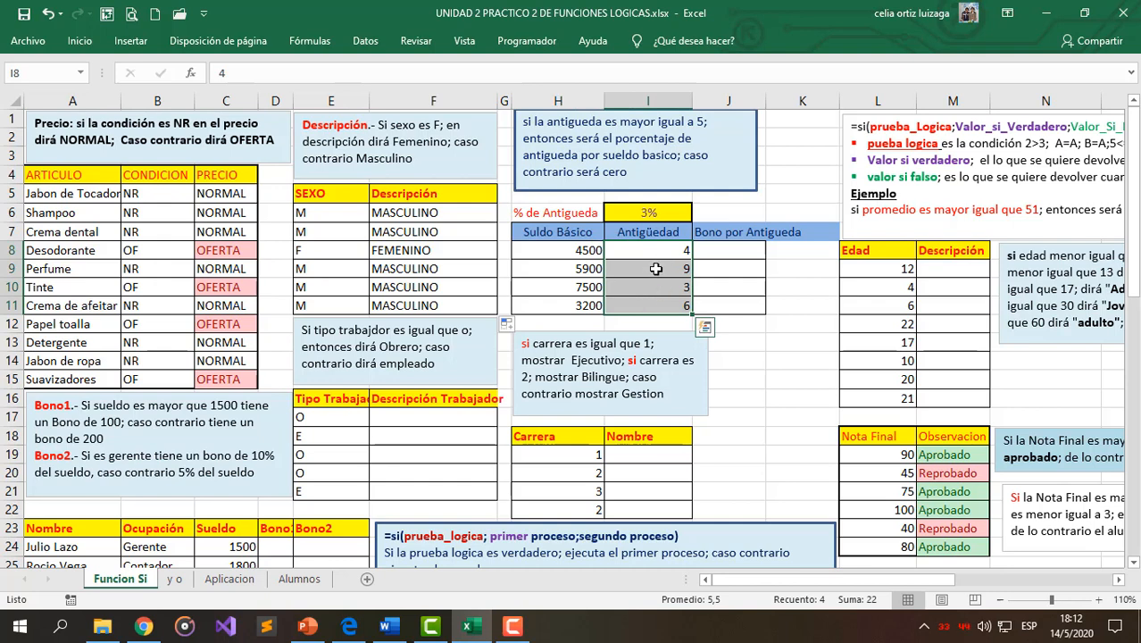
Start an SI formula in J8 of the Bono por Antigueda column with the logical test I8>=5
left_click(731, 255)
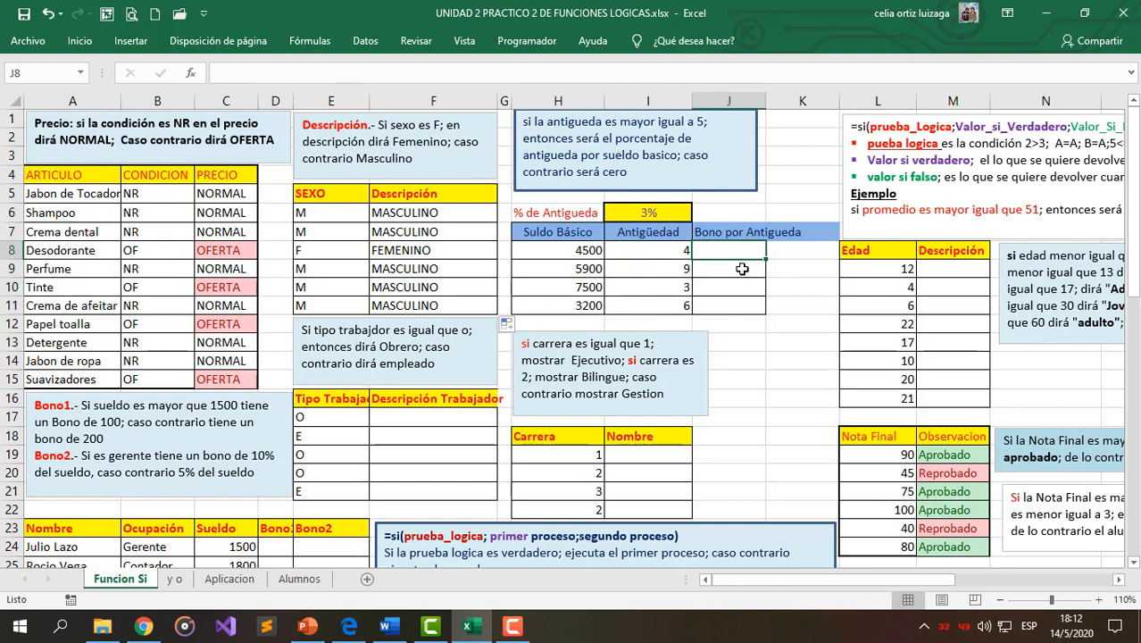
type("=SI")
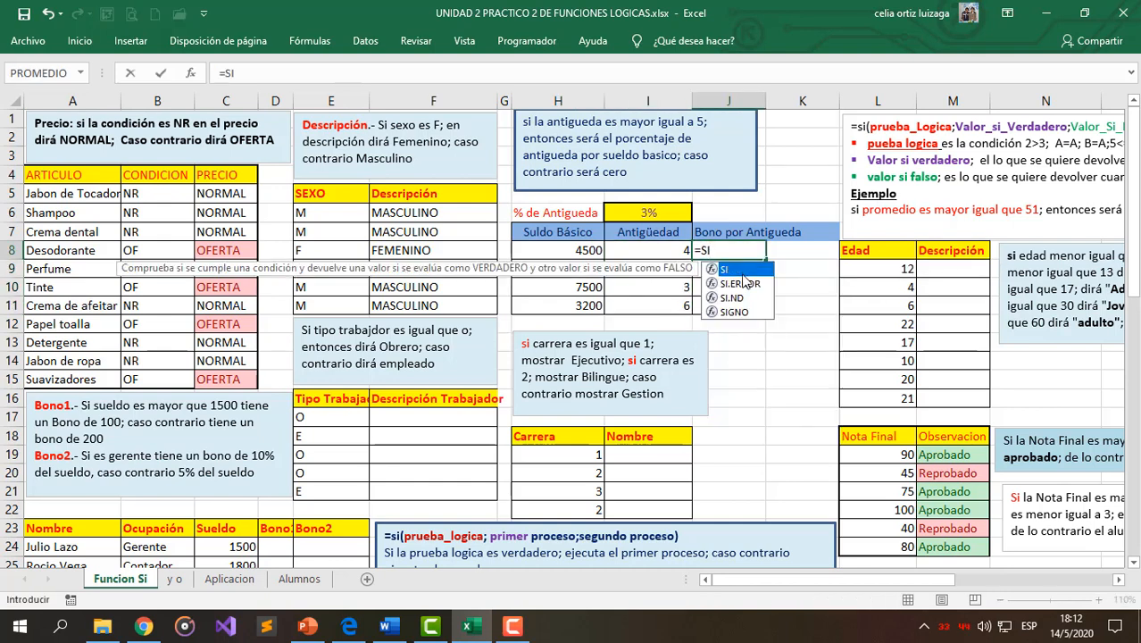
double_click(723, 269)
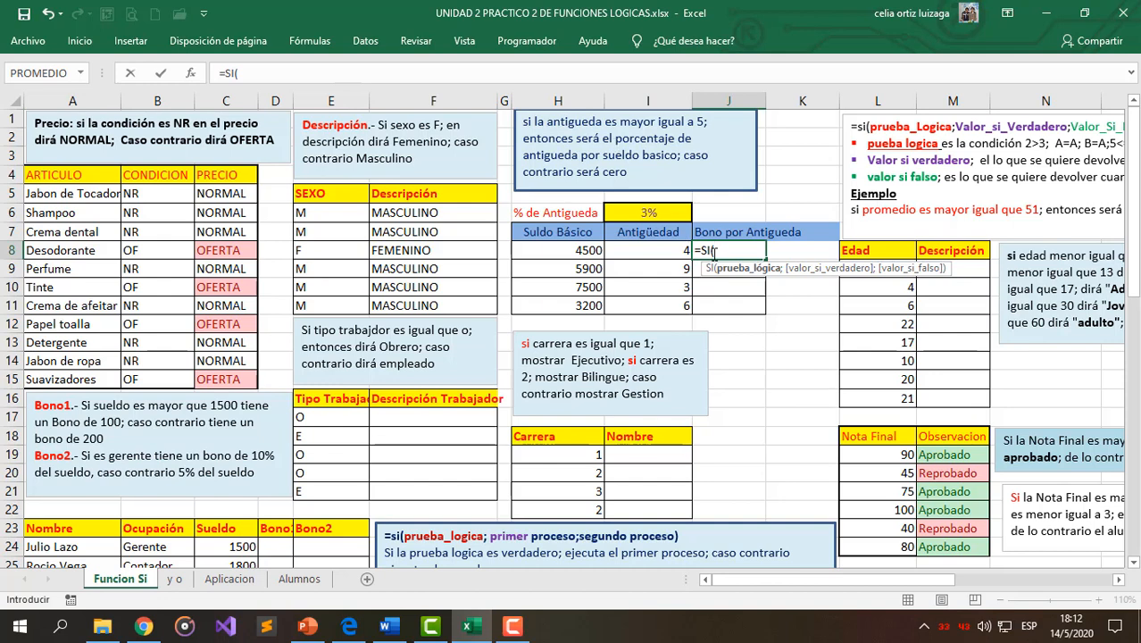
left_click(669, 248)
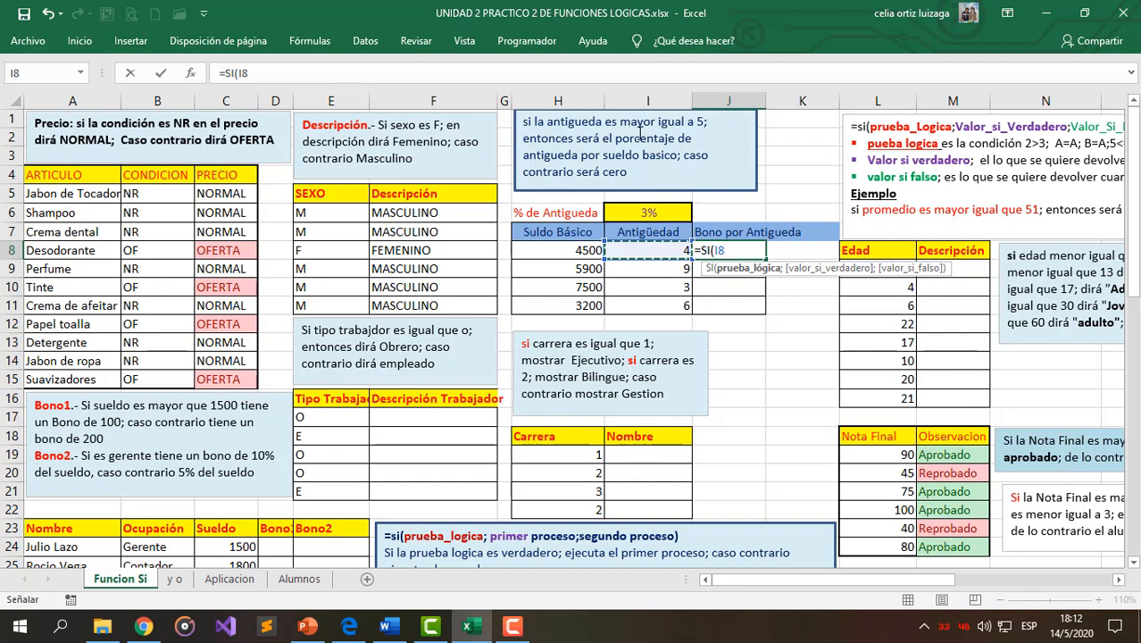
type(">")
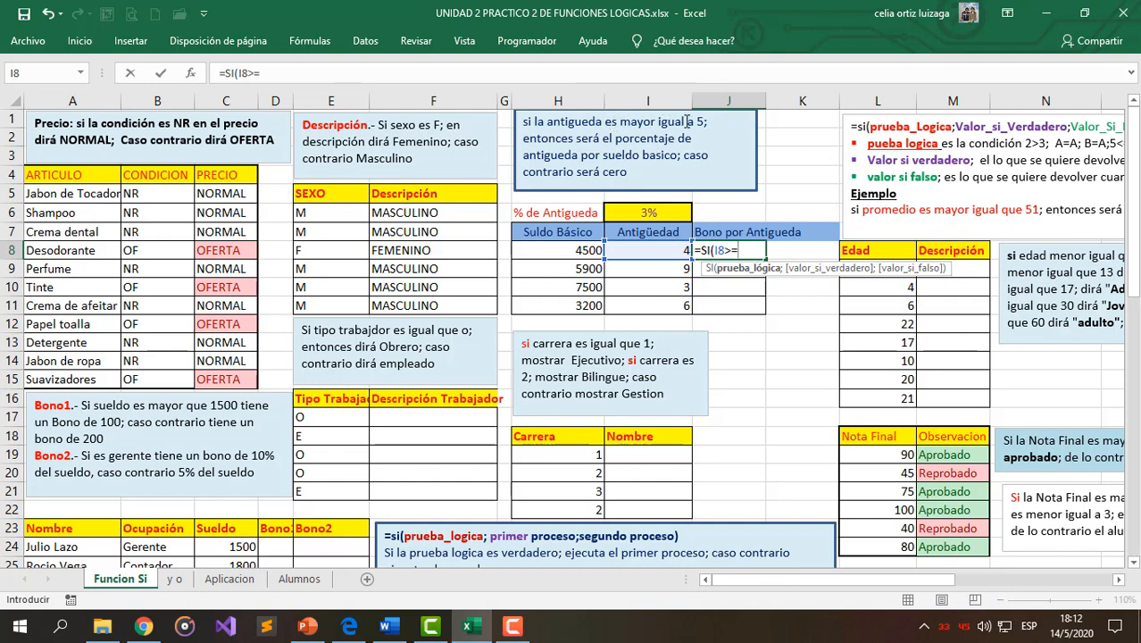
type("=5;")
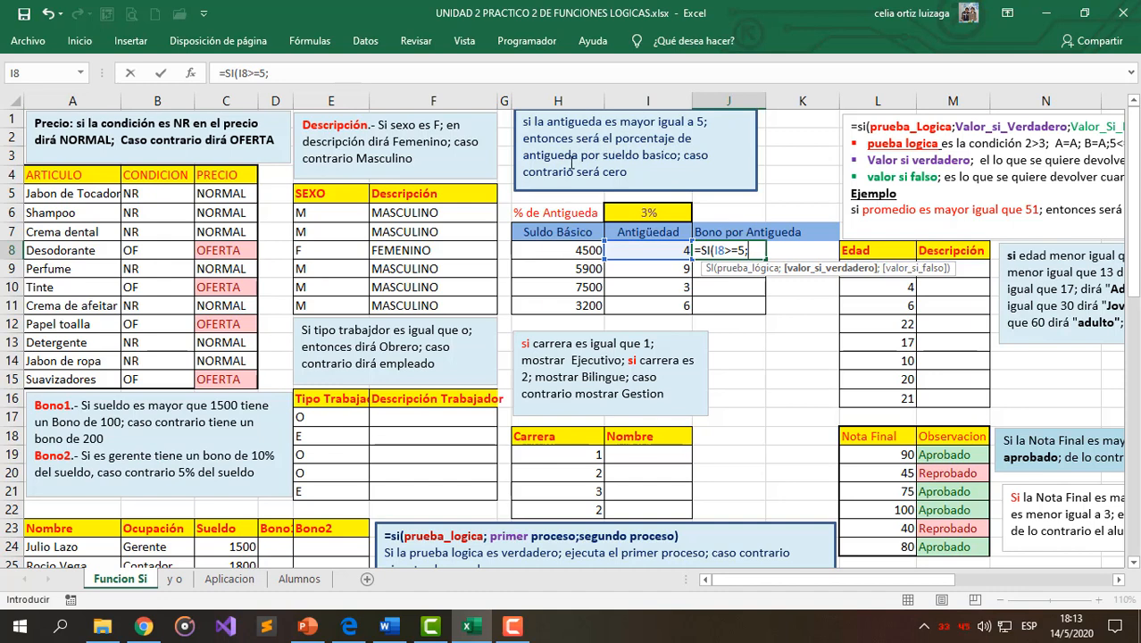
Add I6*H8, the seniority percentage times the basic salary, as the value if true in the J8 formula
left_click(655, 215)
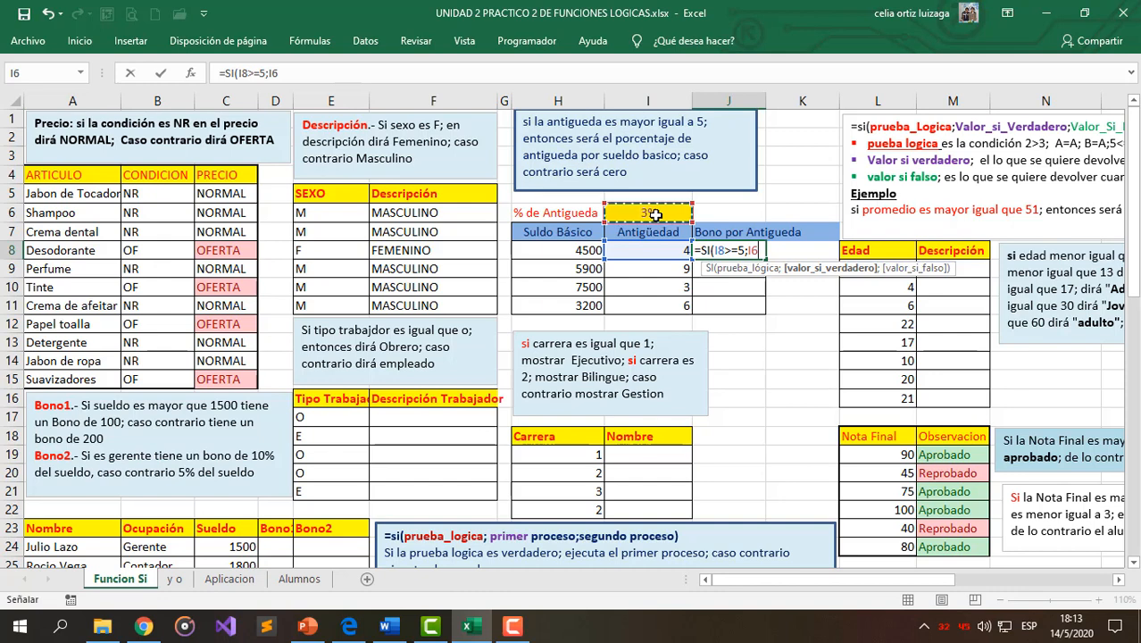
type("*")
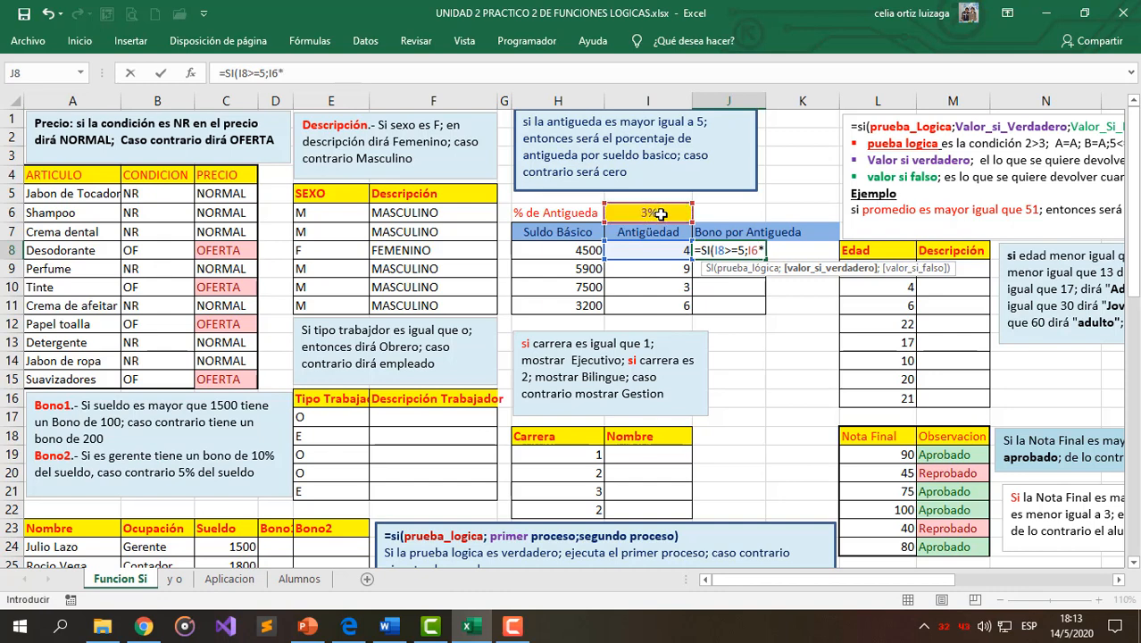
left_click(585, 256)
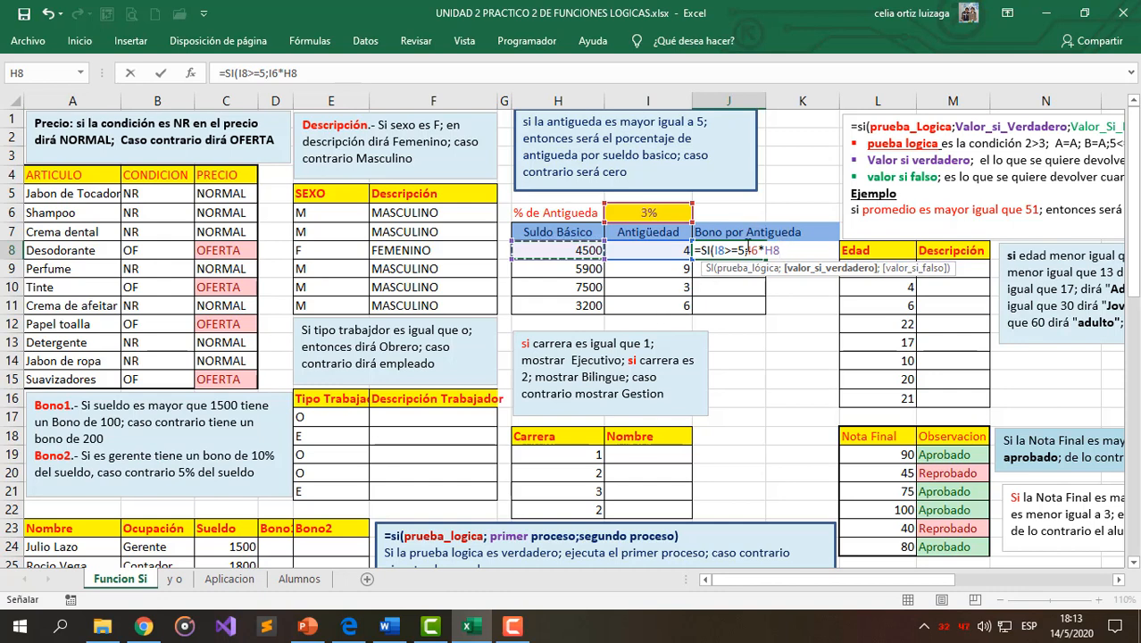
double_click(748, 250)
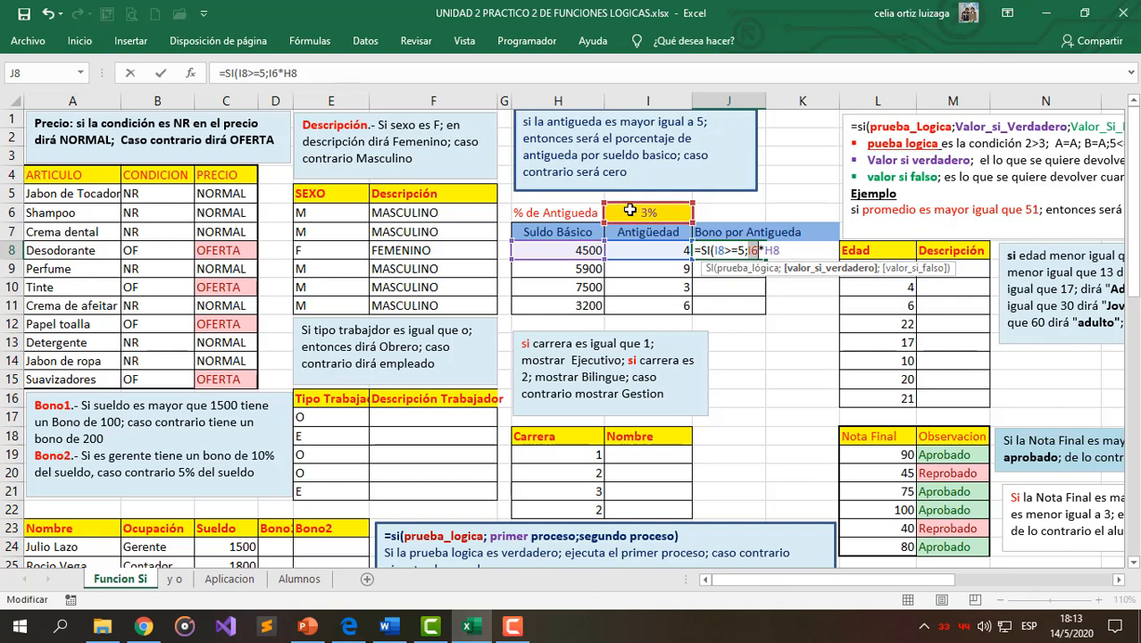
left_click_drag(765, 251, 785, 251)
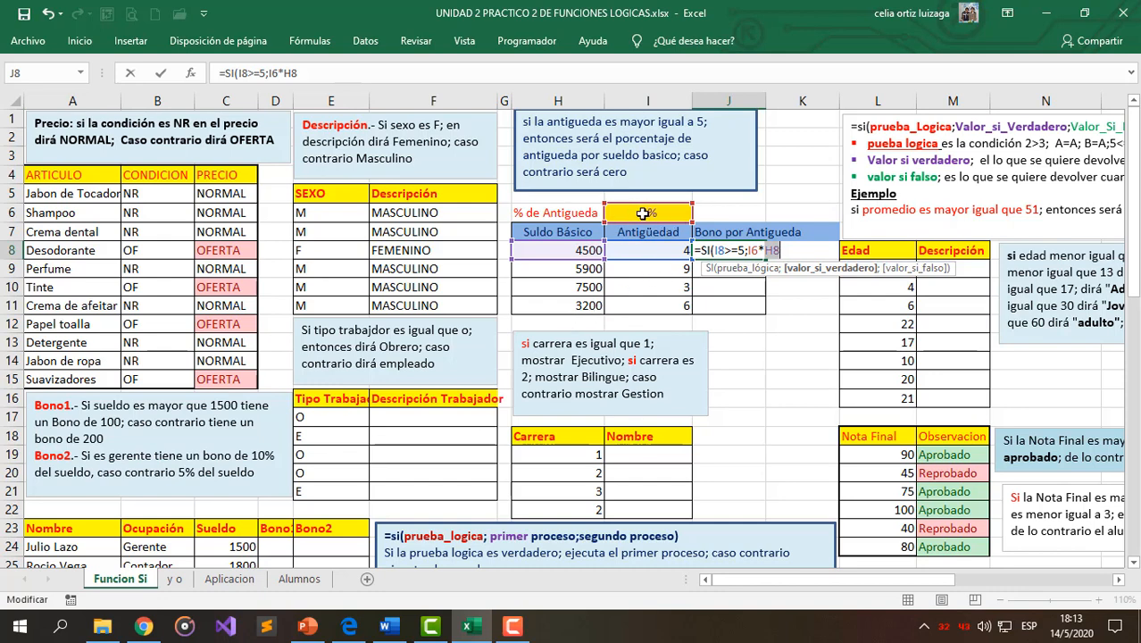
Make the I6 percentage reference in the J8 formula absolute as $I$6
left_click(753, 251)
key("F4")
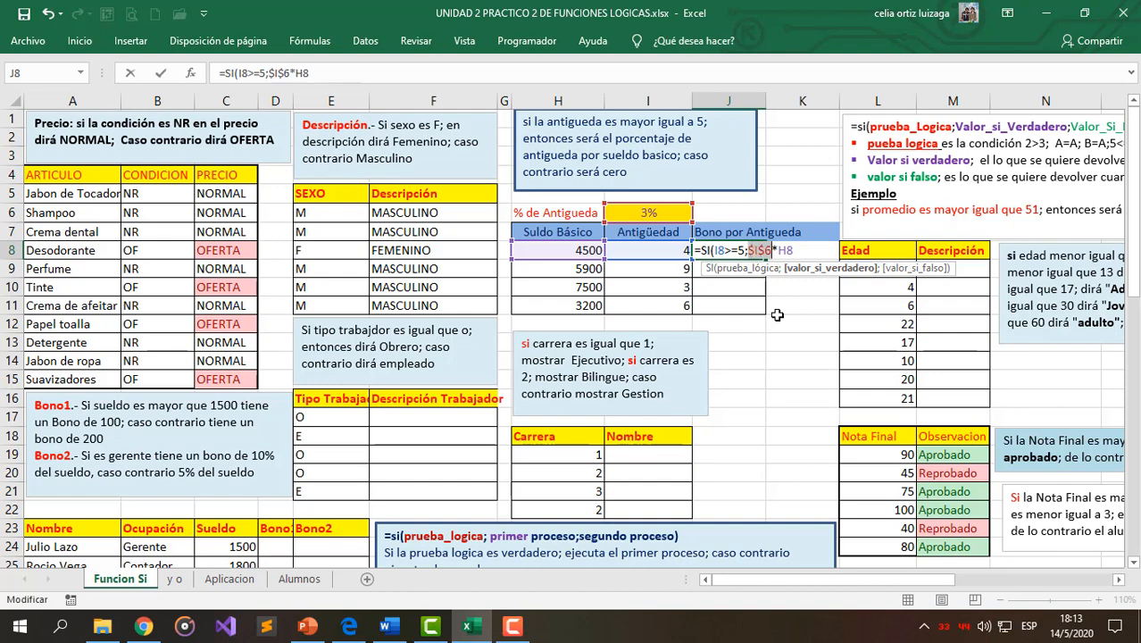
left_click(751, 251)
left_click_drag(751, 251, 759, 251)
left_click(729, 251)
left_click_drag(715, 251, 786, 251)
left_click(796, 251)
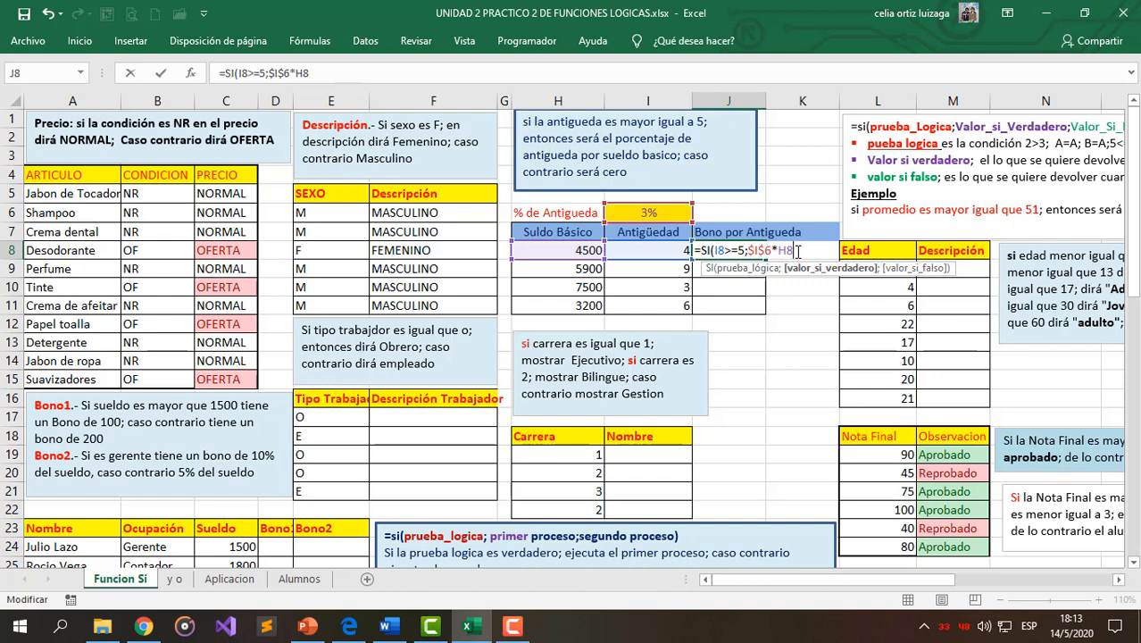
Complete the J8 formula with 0 as the value if false and enter it
type(";")
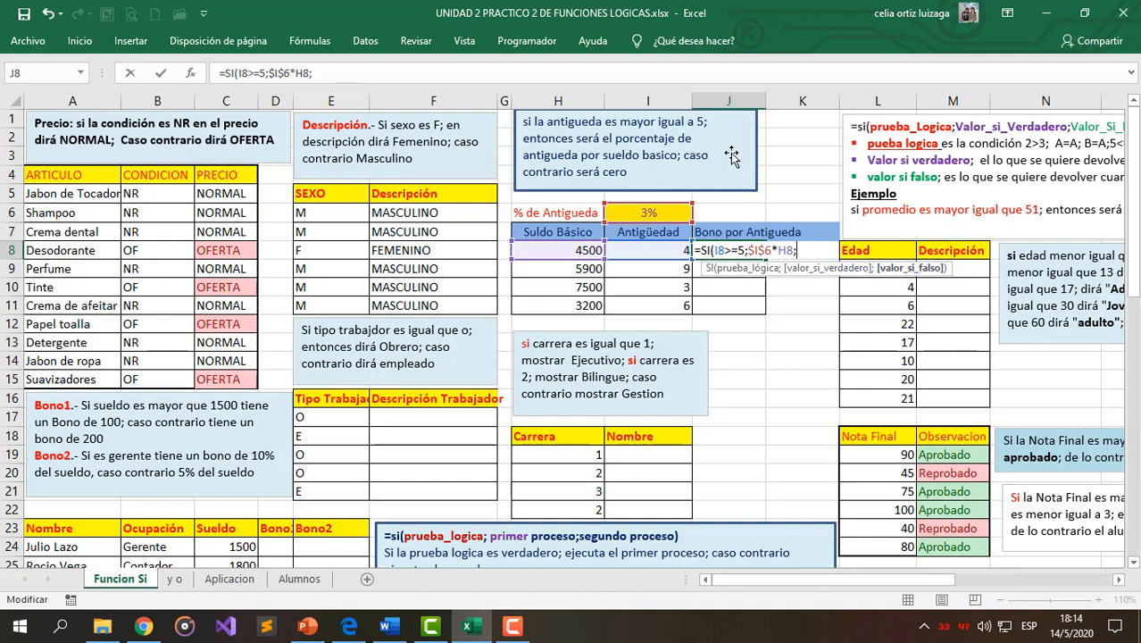
type("0")
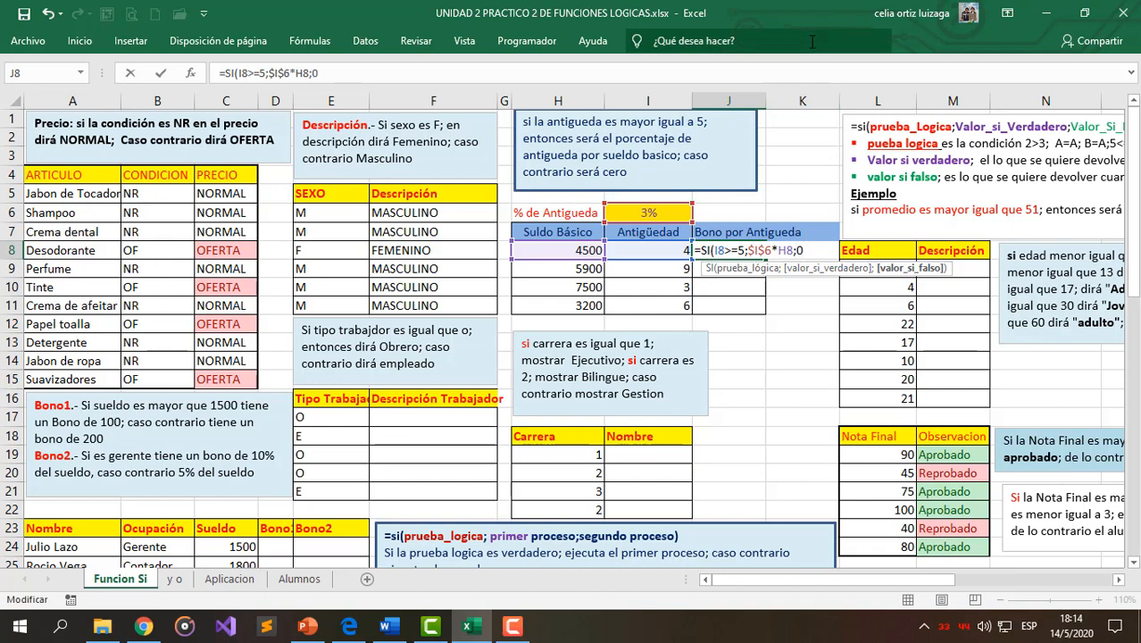
type(")")
key("Return")
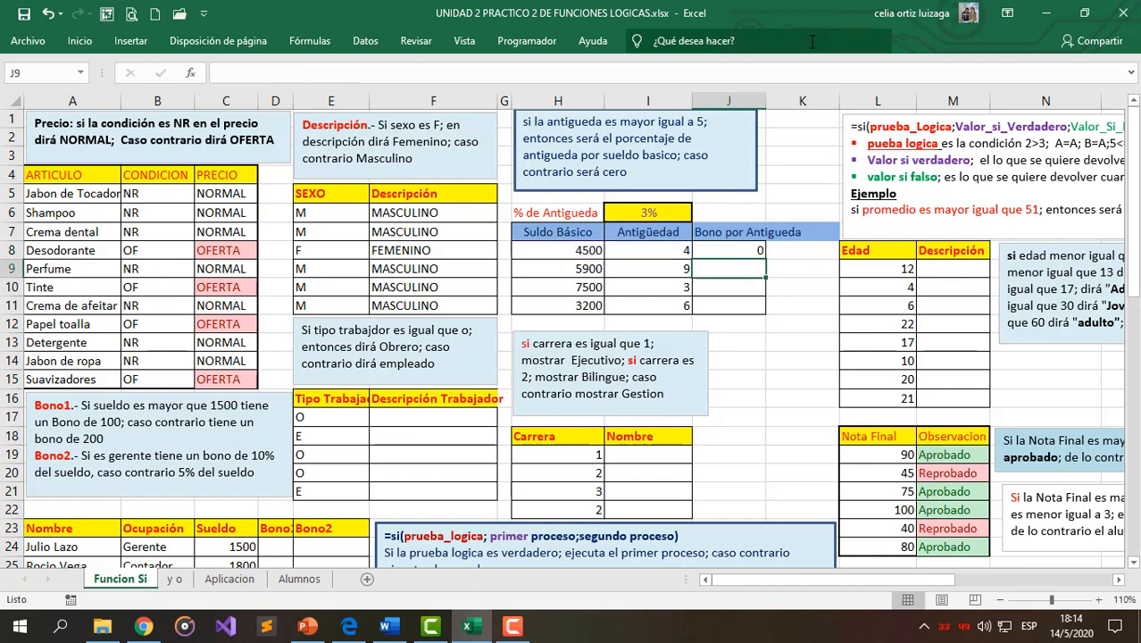
Review the false value in the J8 formula and copy the formula down the Bono por Antigueda column through J11
left_click(736, 250)
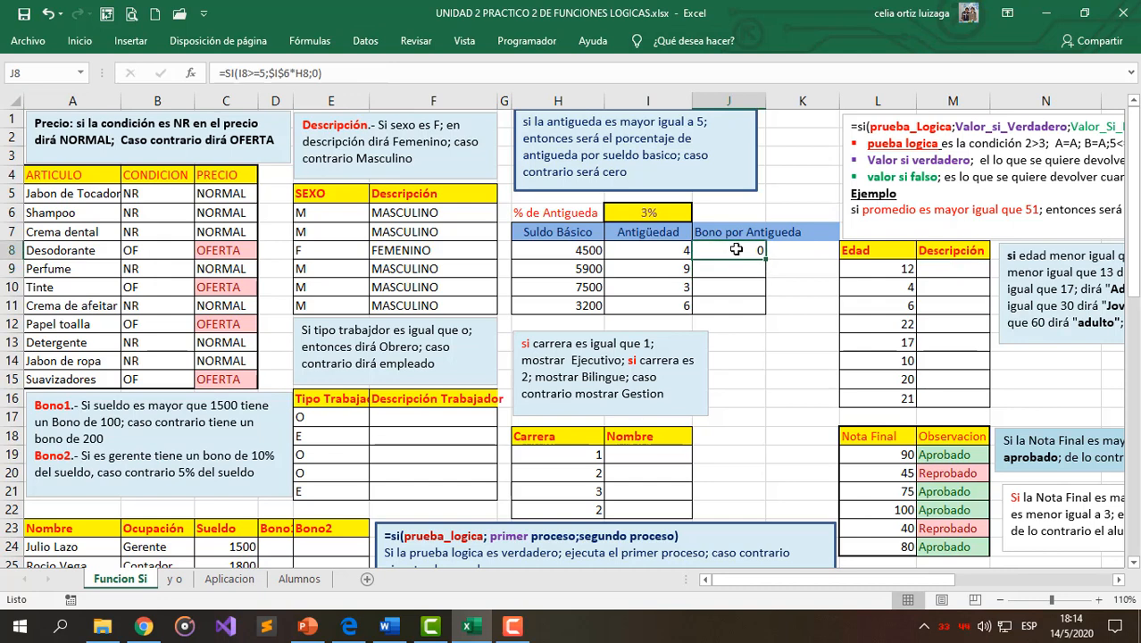
double_click(736, 250)
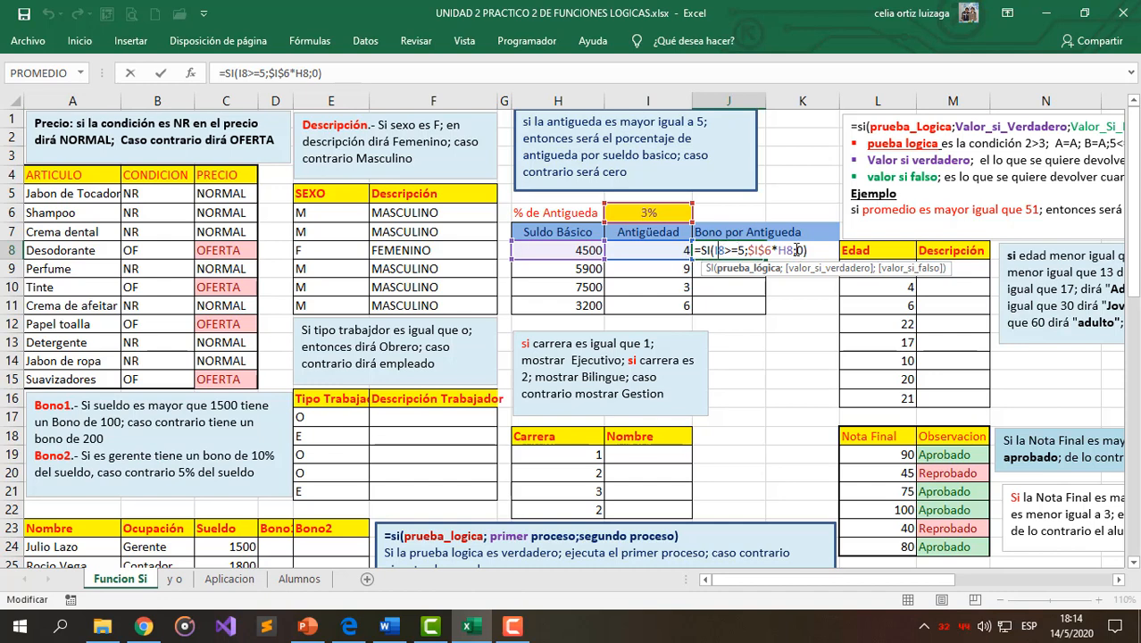
left_click(798, 250)
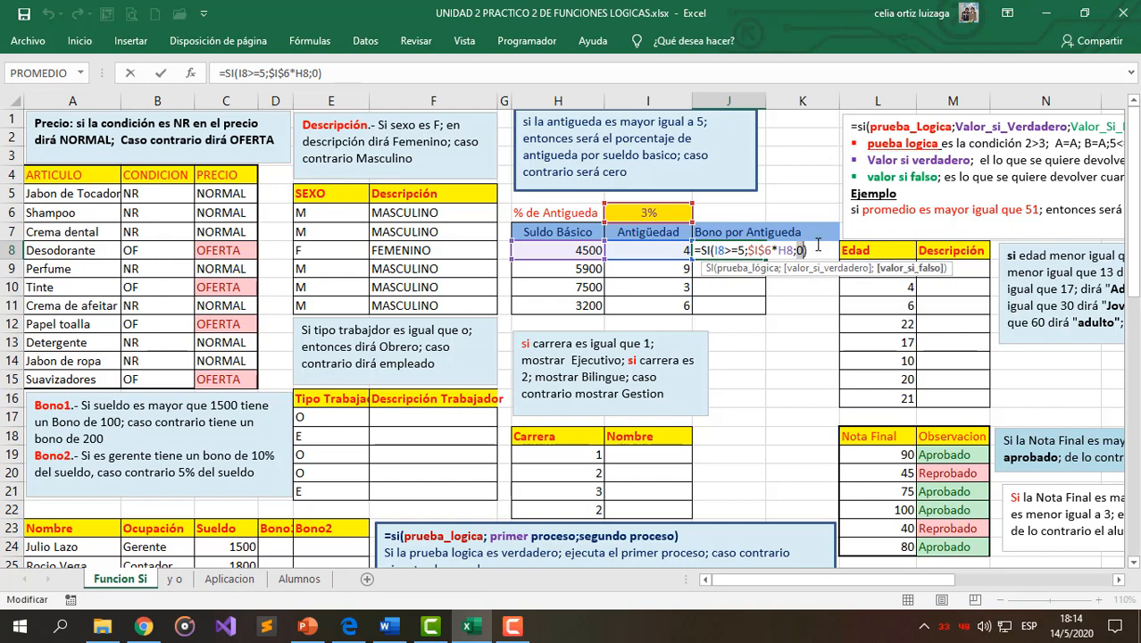
key("Return")
left_click(758, 255)
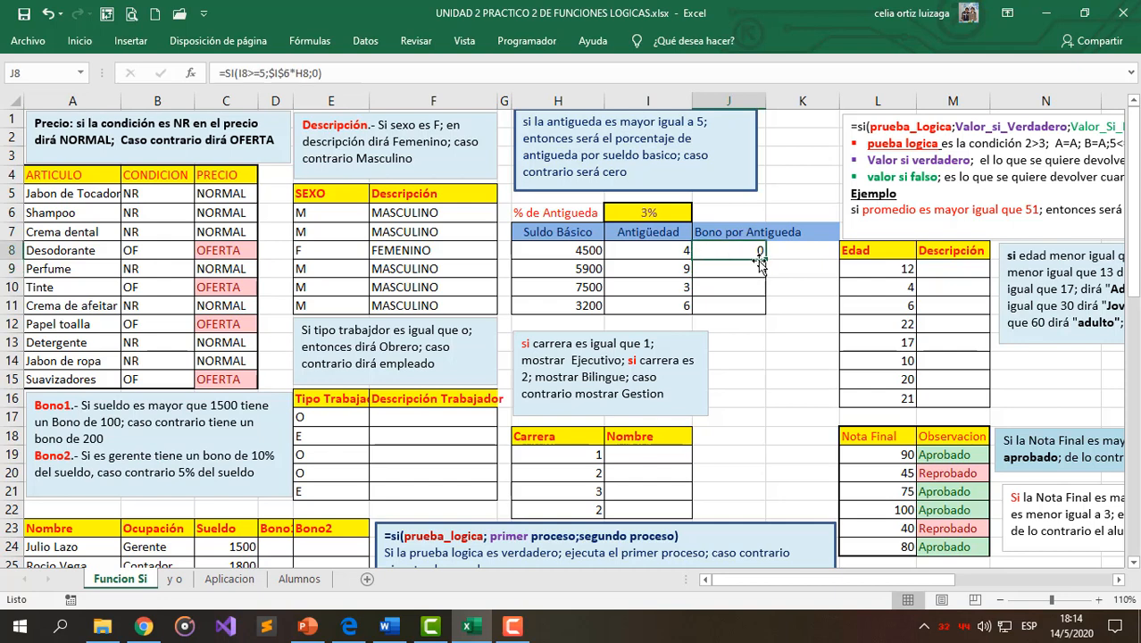
left_click_drag(760, 259, 756, 307)
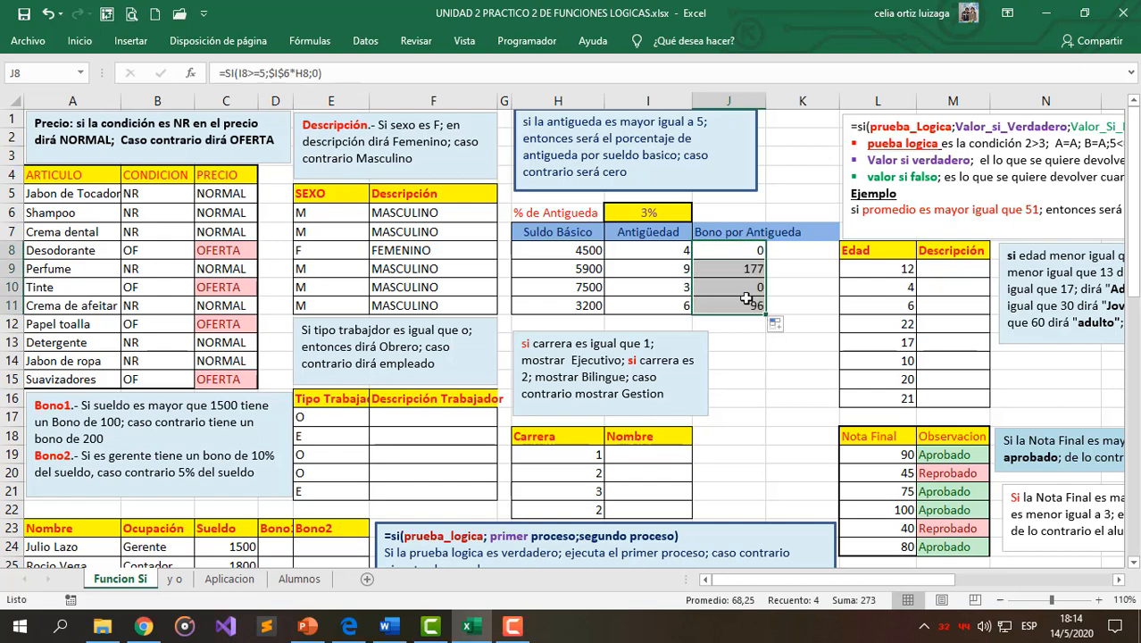
Examine the copied formula in J9, checking its logical test and the percentage-times-salary product
left_click(735, 271)
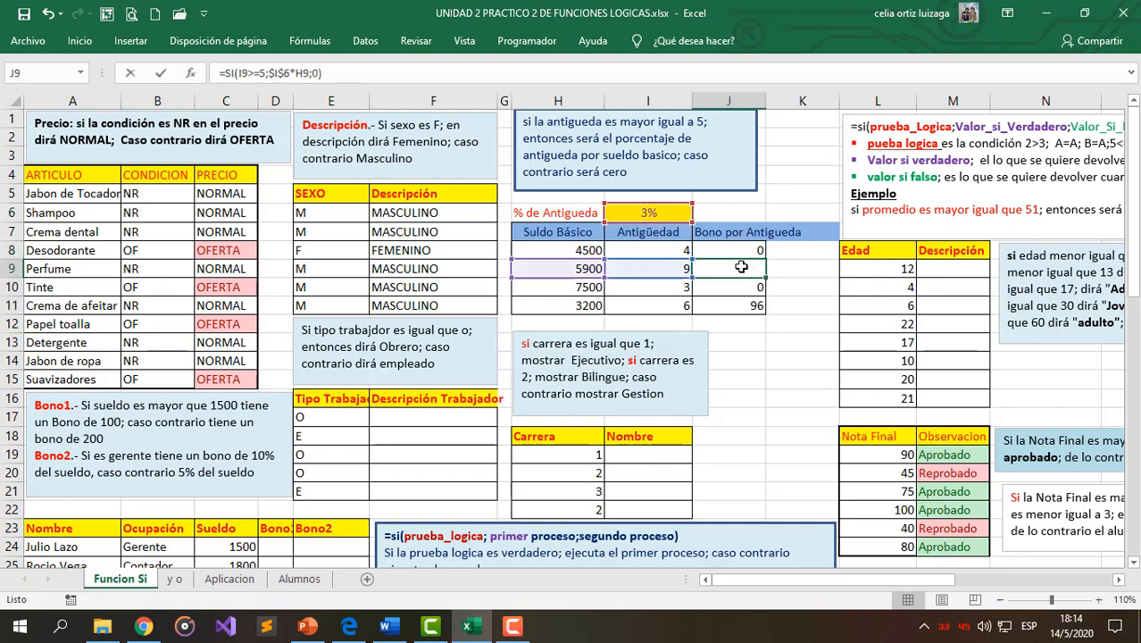
double_click(741, 268)
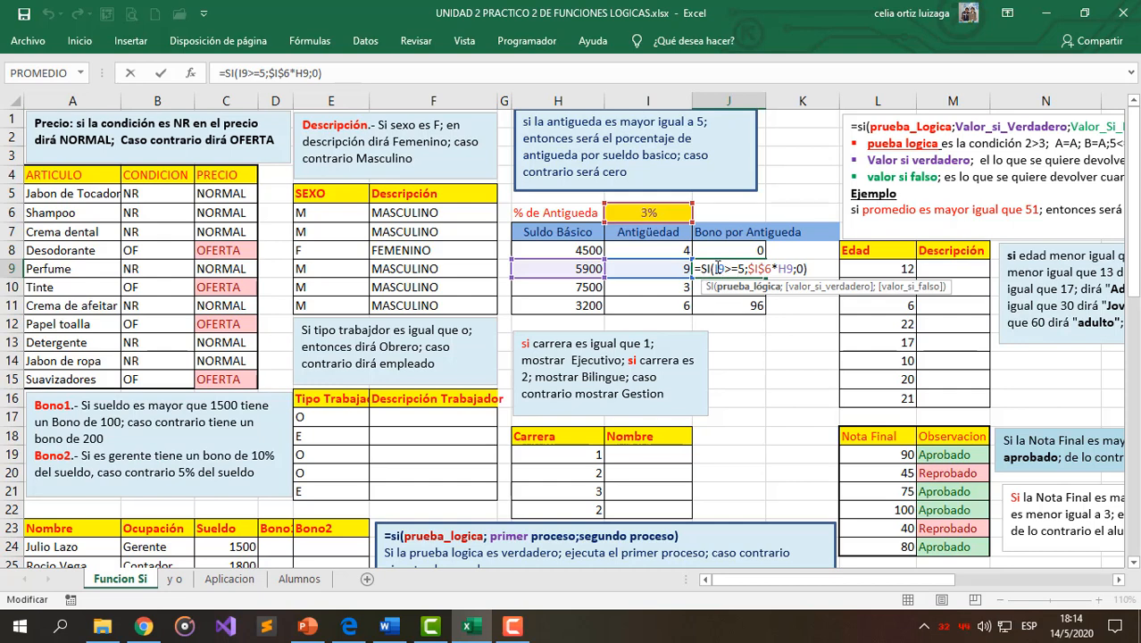
double_click(718, 268)
left_click(719, 269)
left_click_drag(719, 269, 747, 269)
left_click_drag(748, 268, 791, 269)
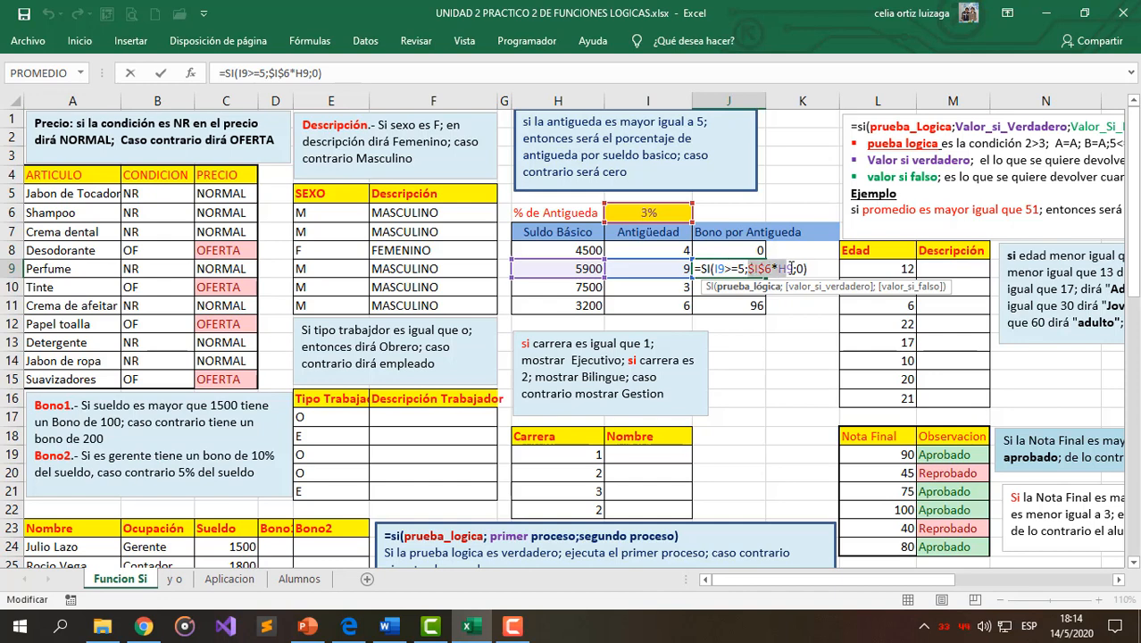
left_click(784, 269)
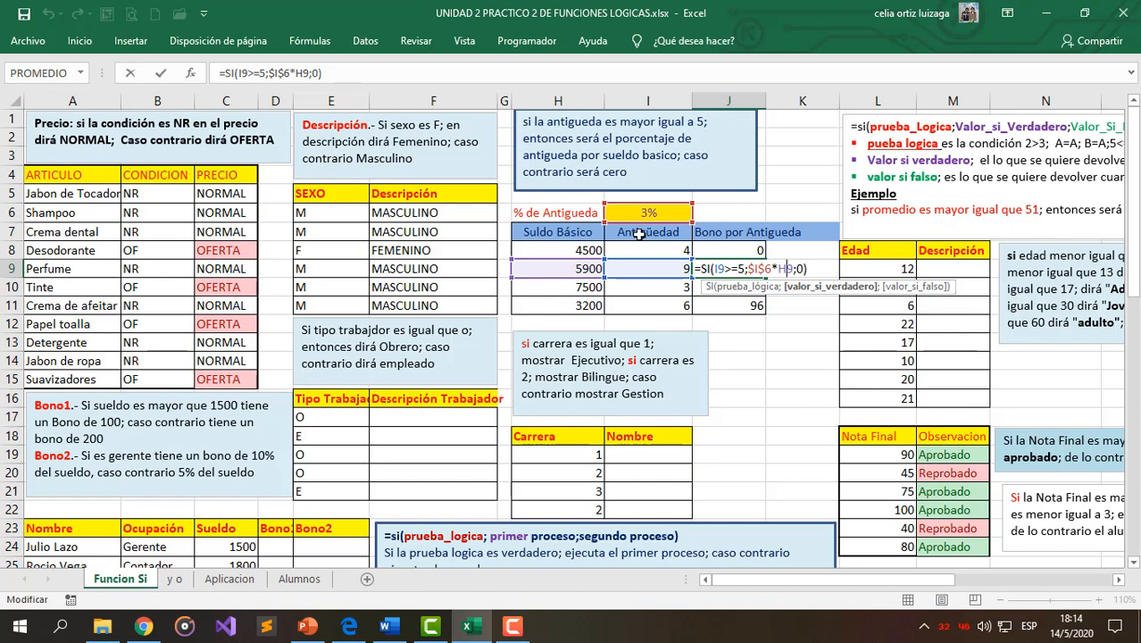
left_click_drag(751, 268, 790, 269)
key("Return")
left_click(728, 273)
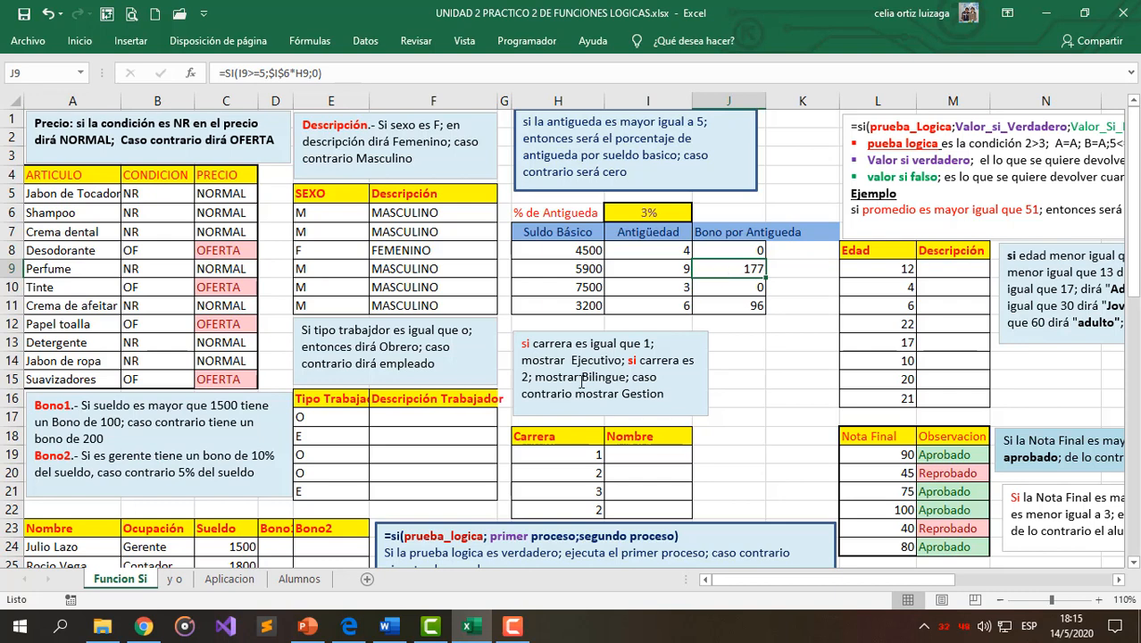
Inspect the J11 formula, checking the salary reference H11 and the absolute reference $I$6
double_click(745, 307)
left_click_drag(786, 306, 801, 306)
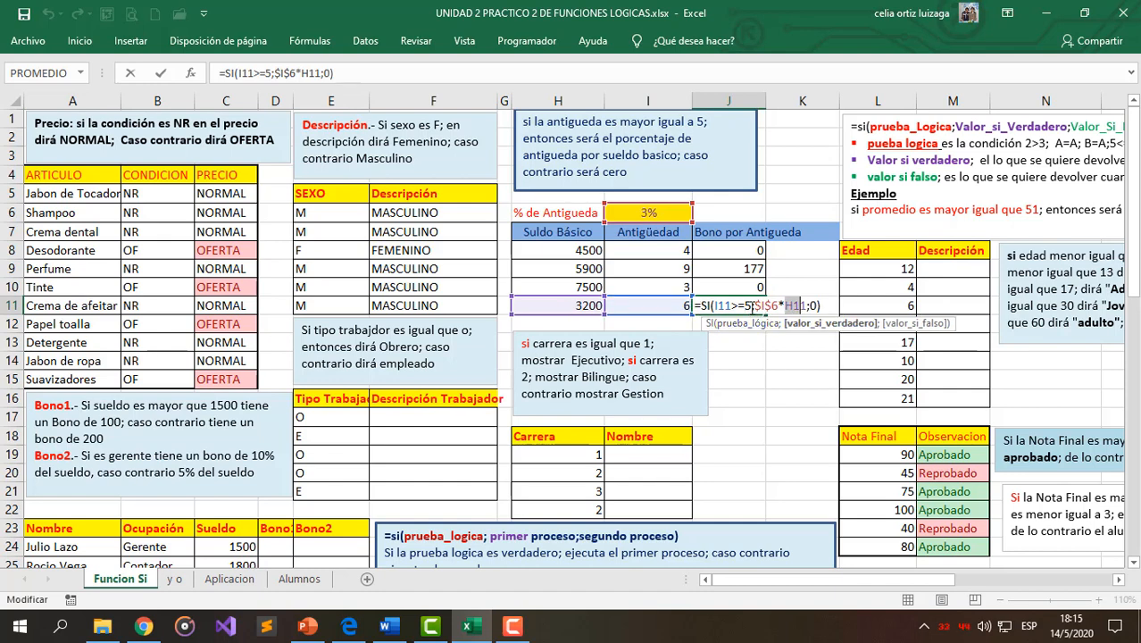
left_click_drag(755, 305, 778, 305)
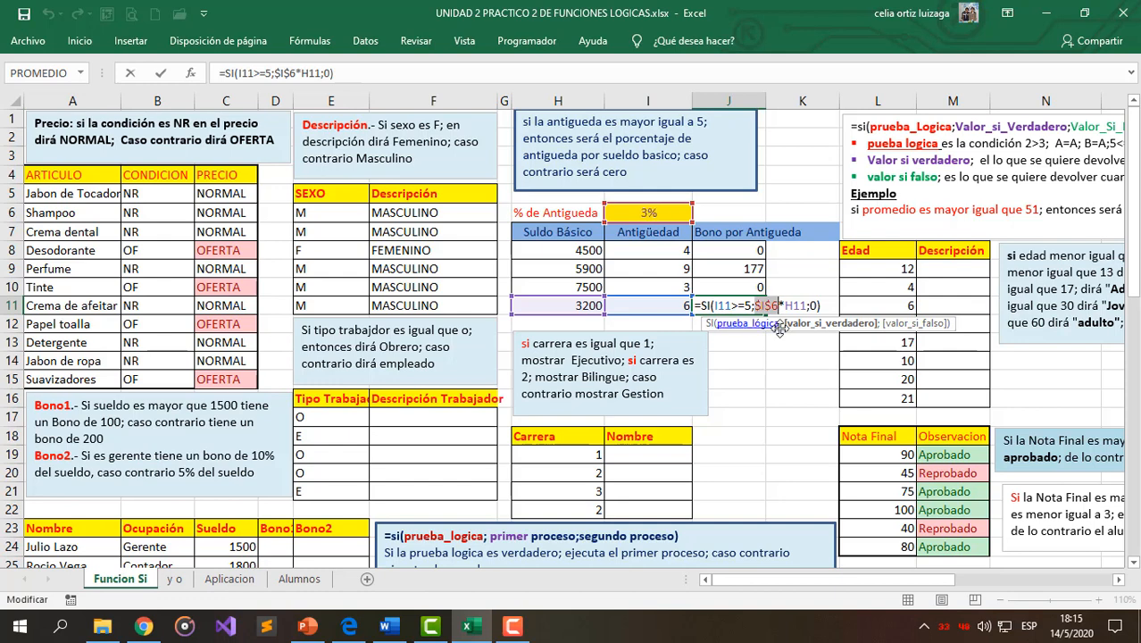
left_click(755, 305)
left_click_drag(757, 305, 779, 306)
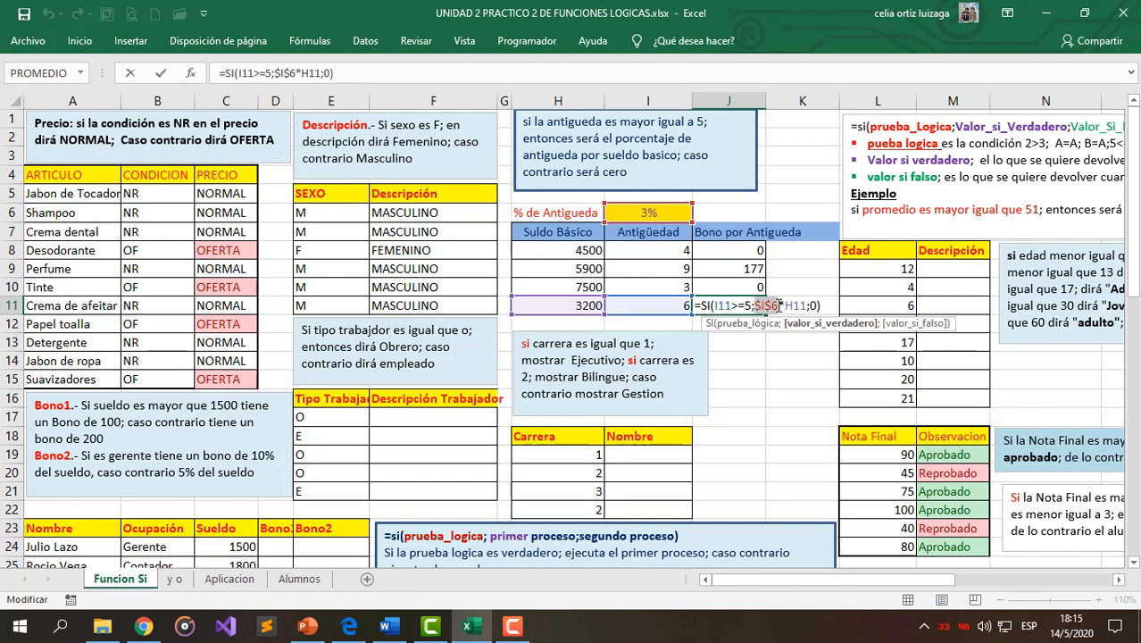
key("Return")
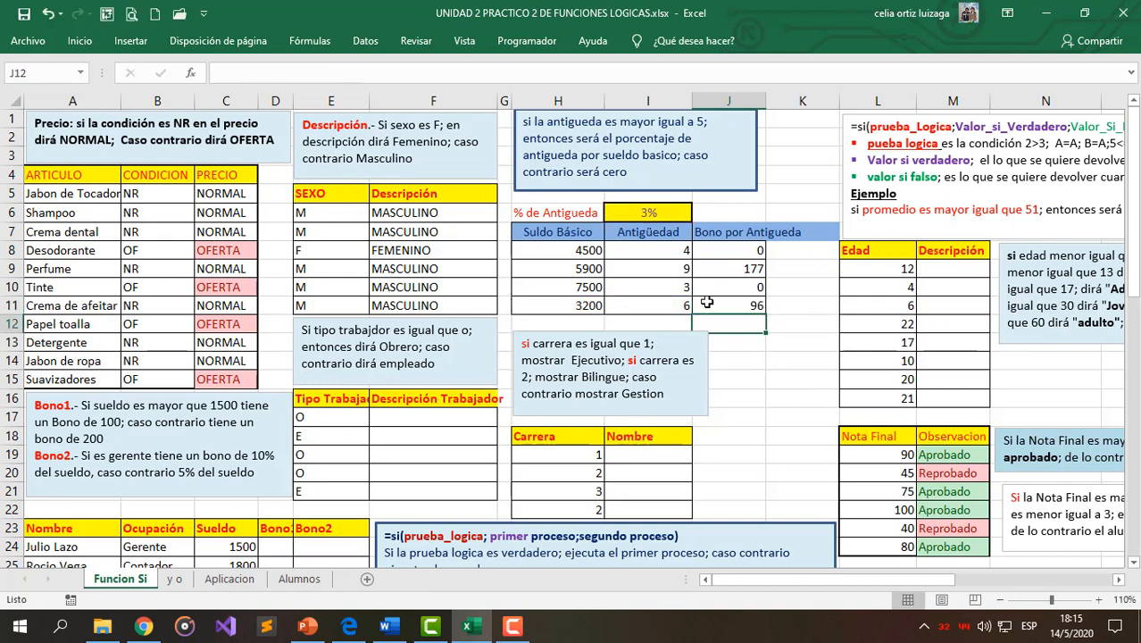
Compare the bonus formulas in J8 and J11, checking the absolute reference $I$6 and the relative salary references
double_click(726, 251)
left_click_drag(746, 251, 773, 253)
key("Return")
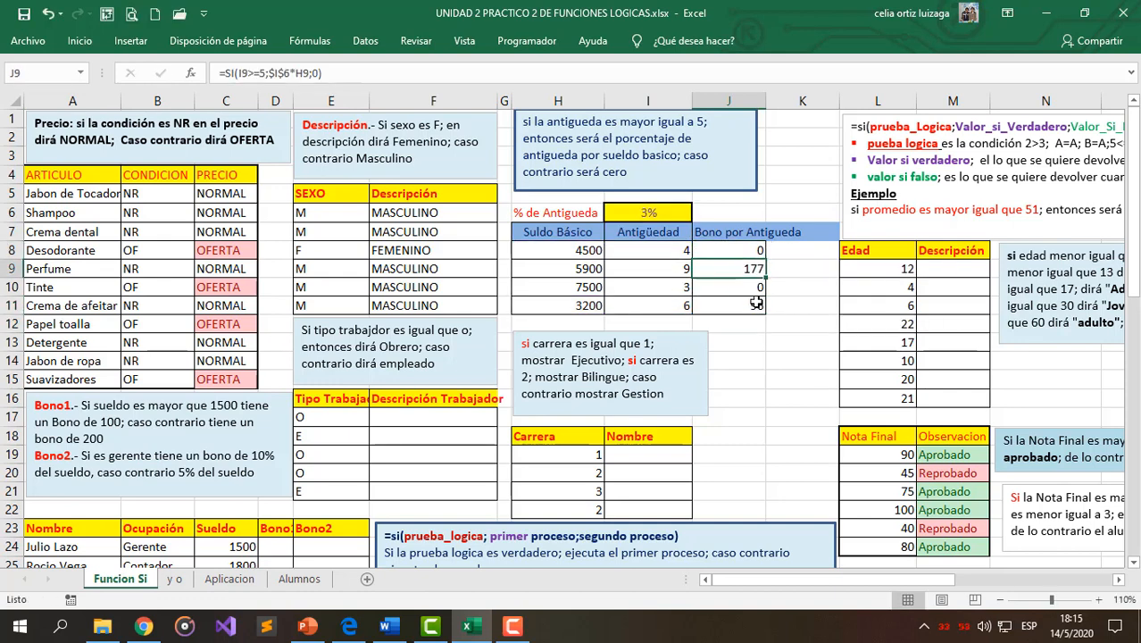
double_click(755, 304)
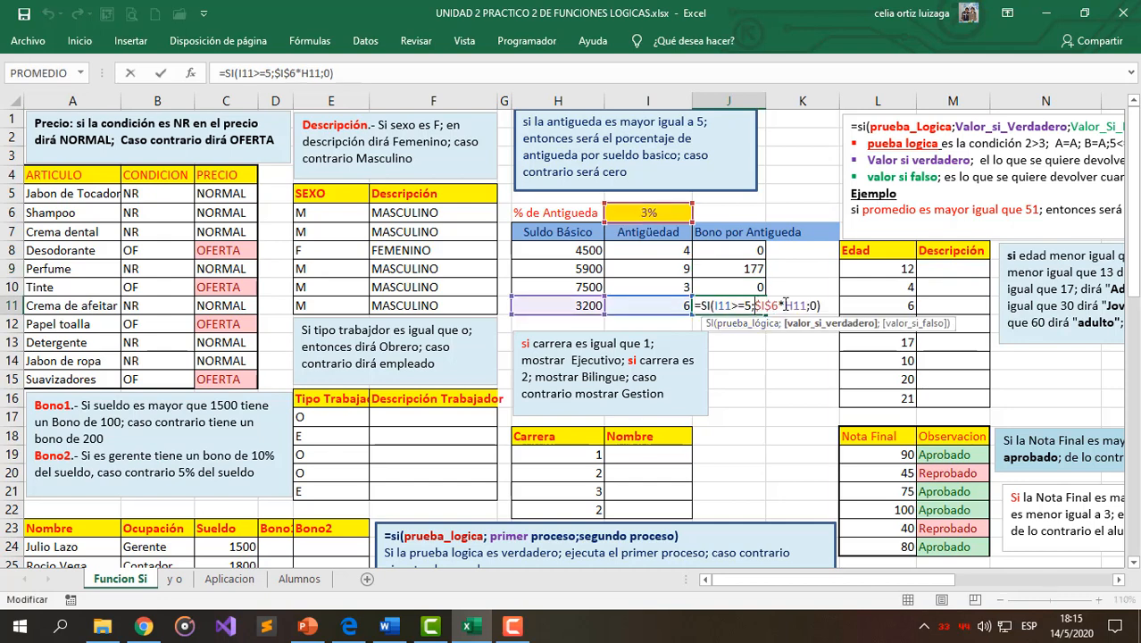
key("Escape")
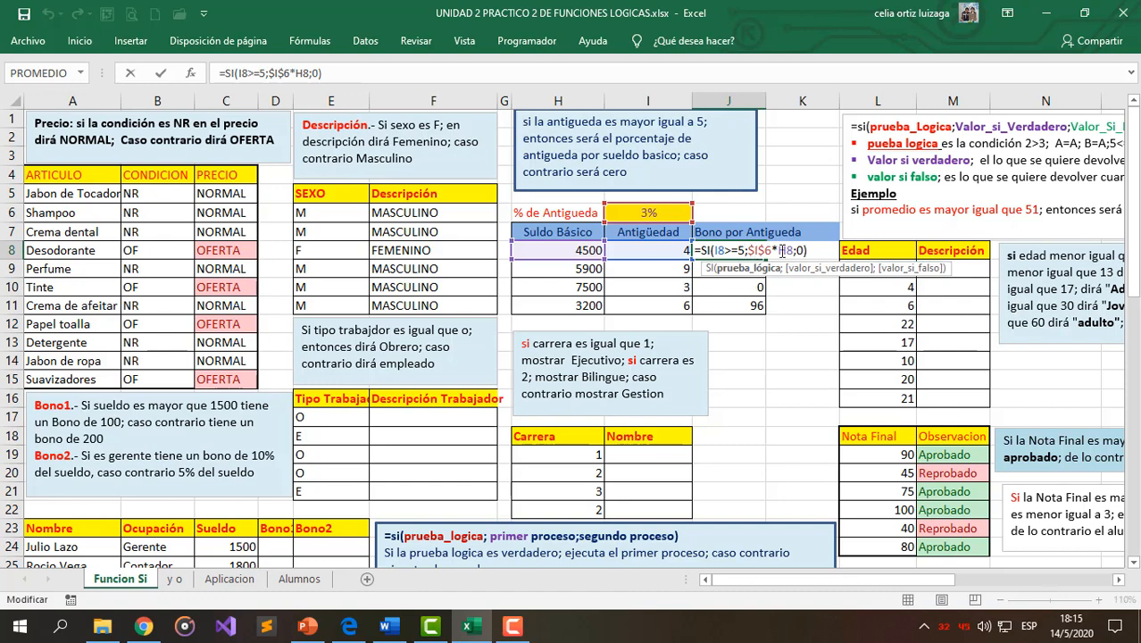
key("Return")
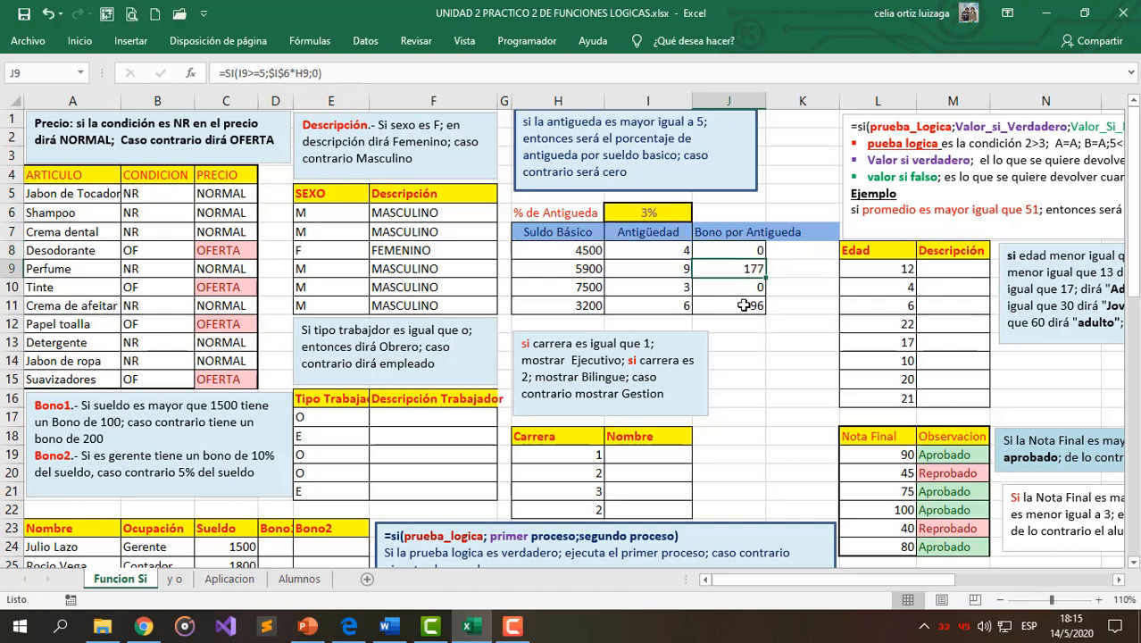
double_click(747, 305)
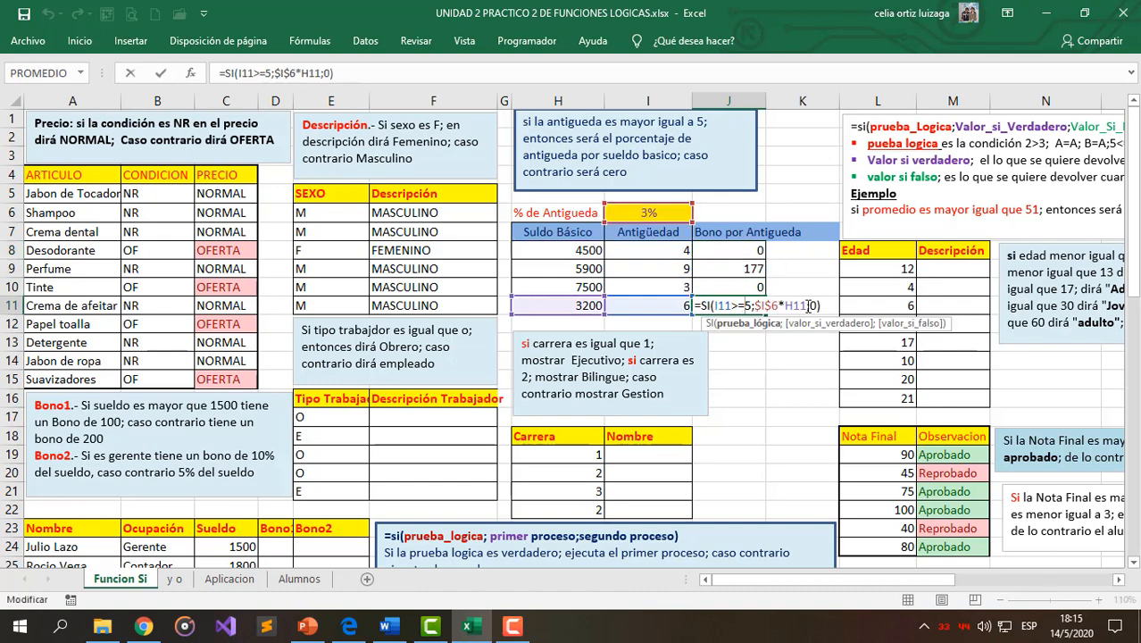
key("Return")
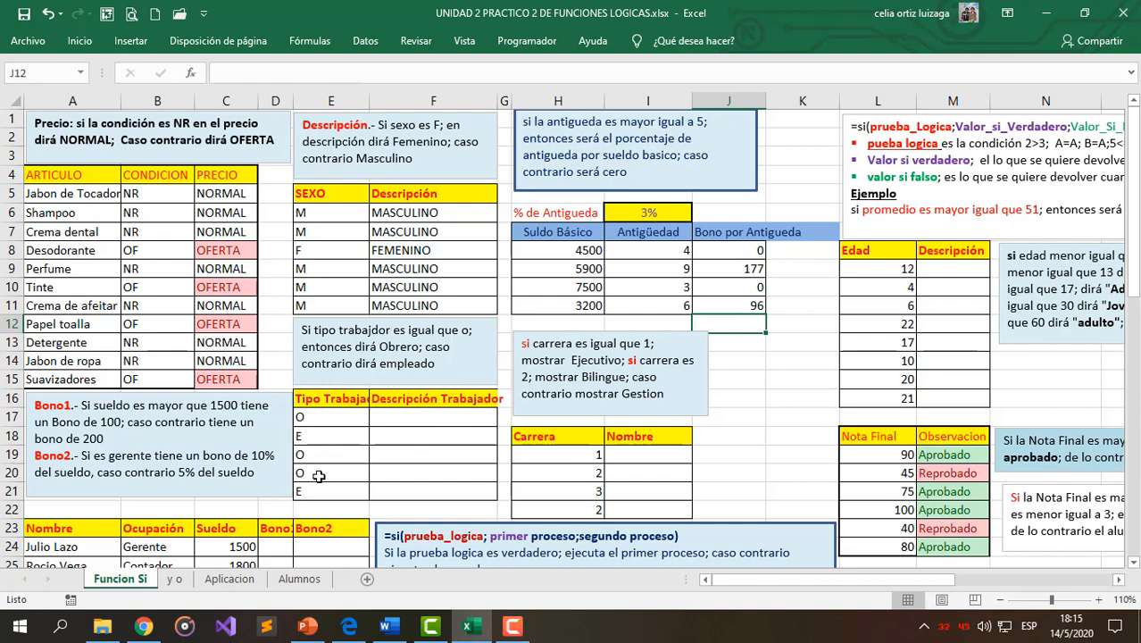
Review the Bono1 and Bono2 rules and widen column D to fit the Bono1 heading
left_click(404, 415)
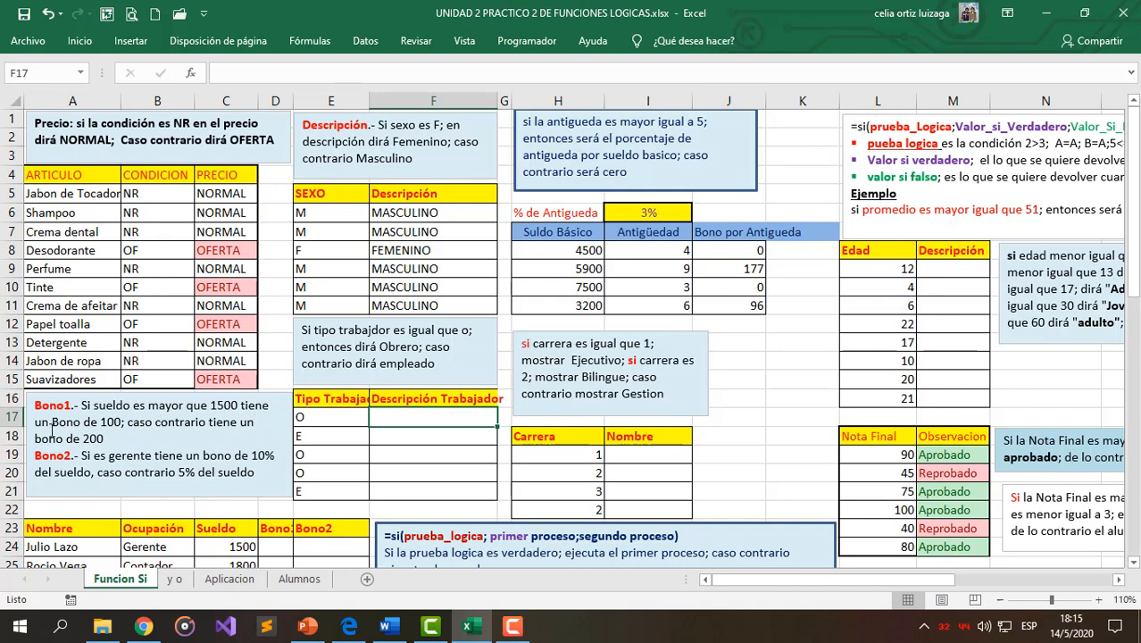
left_click(105, 437)
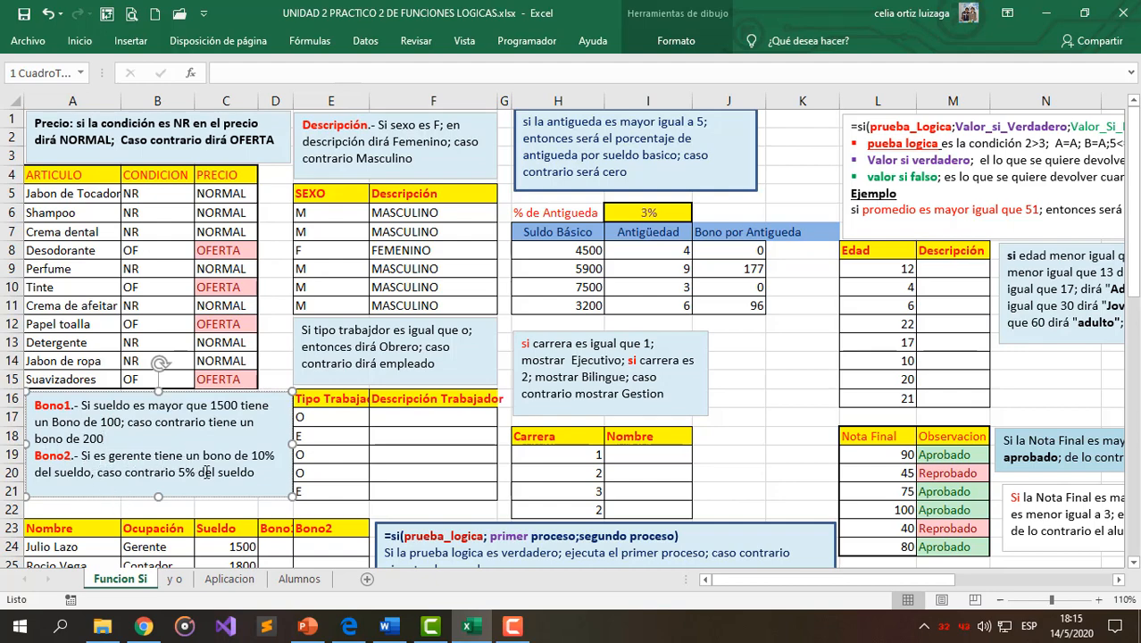
scroll(206, 471, "down", 1)
scroll(206, 472, "down", 1)
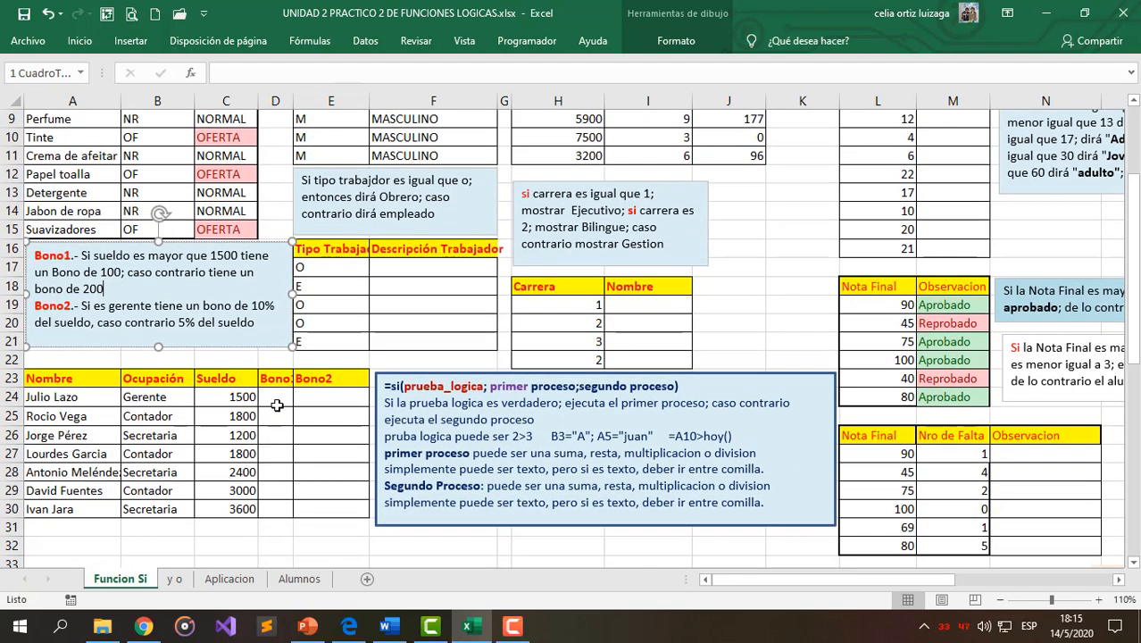
left_click(275, 398)
left_click_drag(293, 100, 314, 101)
Begin an SI formula in E24 under Bono2 with the logical test B24="GERENTE"
left_click(352, 397)
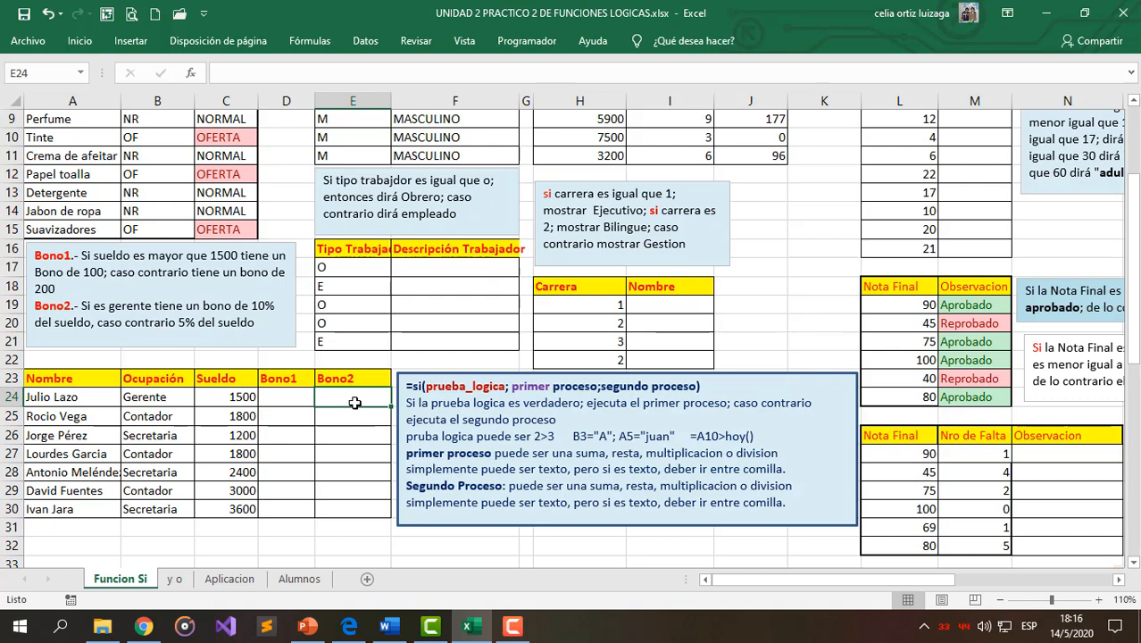
type("=SI(")
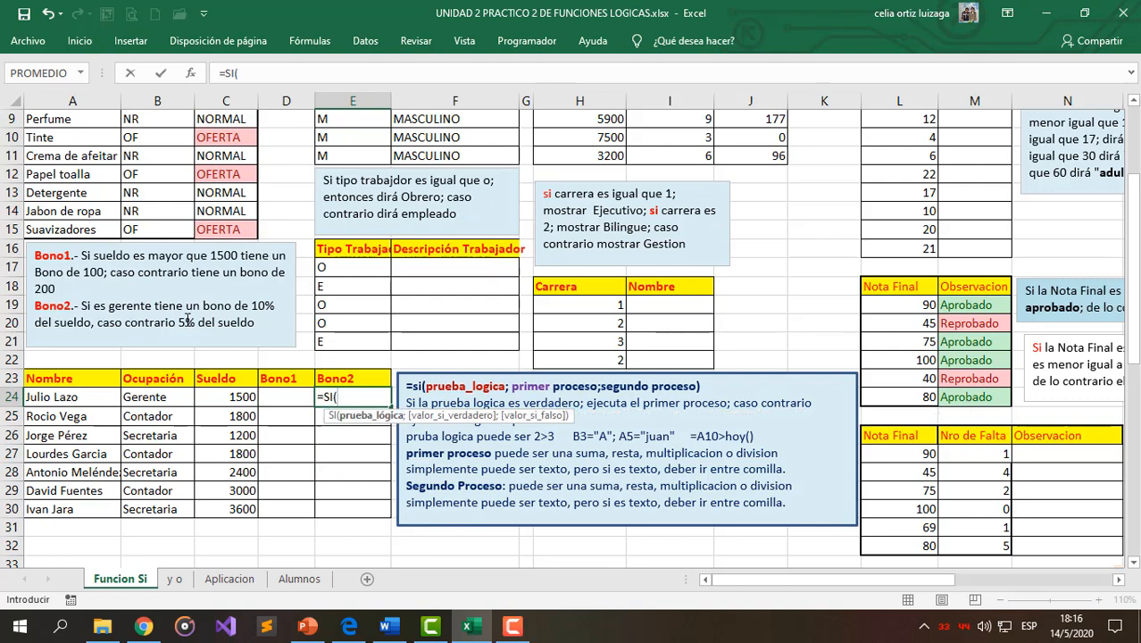
left_click(152, 401)
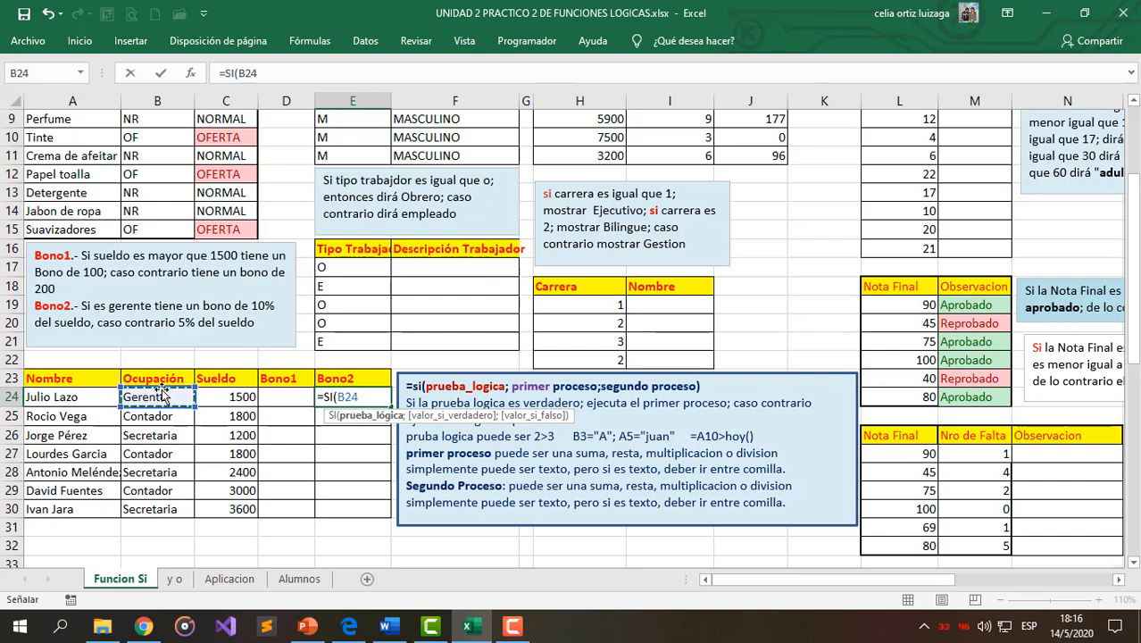
type("=")
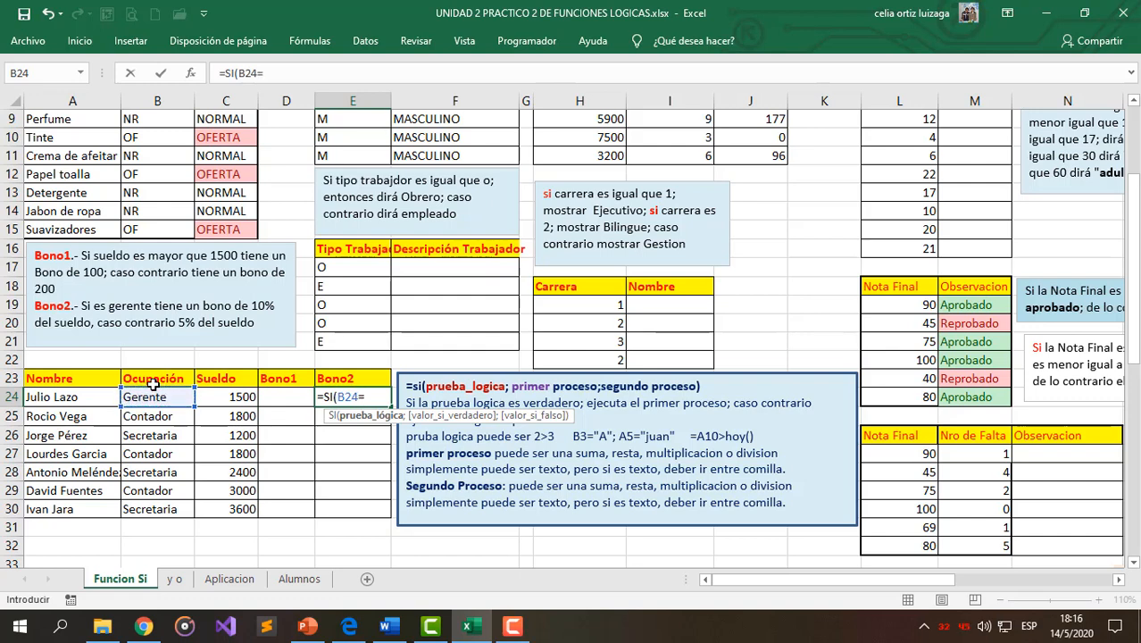
type("\"GEN")
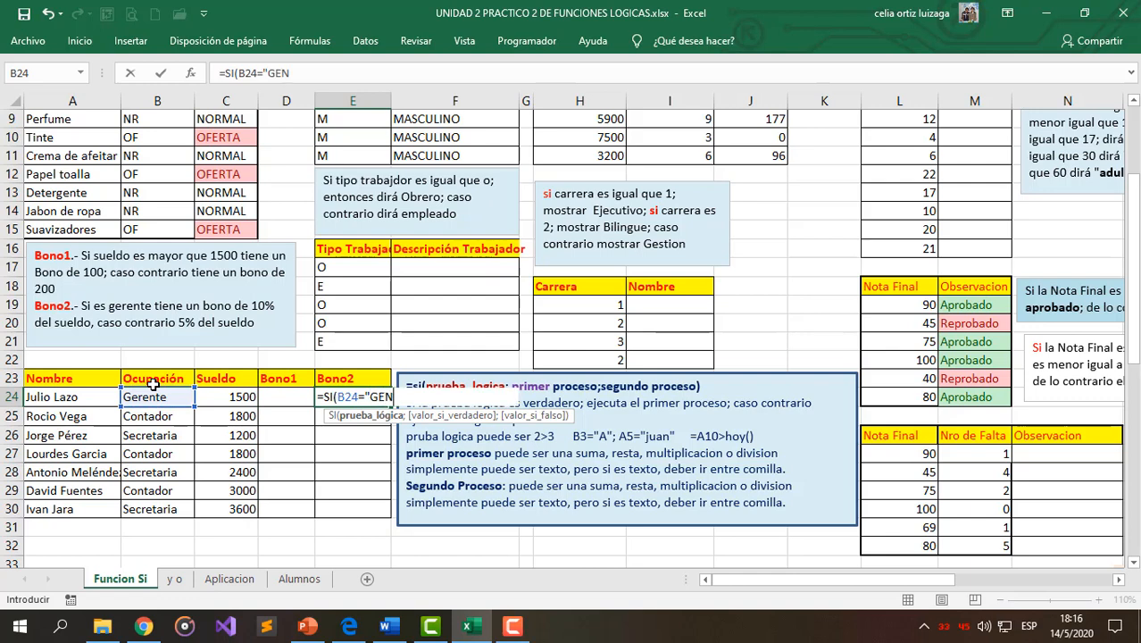
key("BackSpace")
type("RENTE\";")
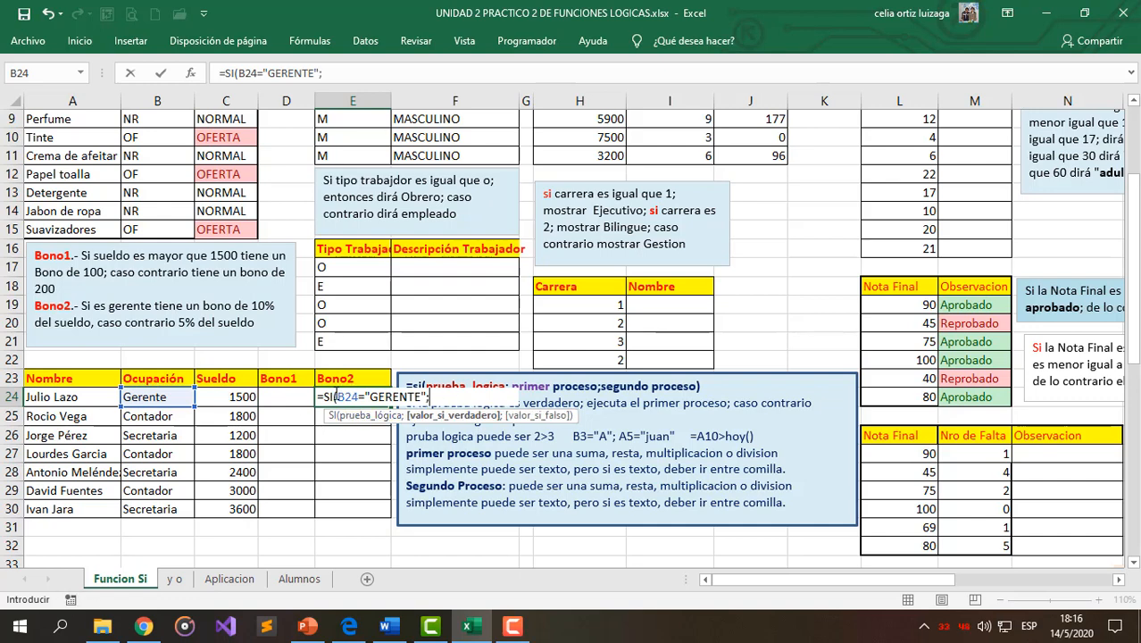
Check the logical test in the E24 formula and add C24*10% as the value if true
left_click_drag(338, 396, 359, 396)
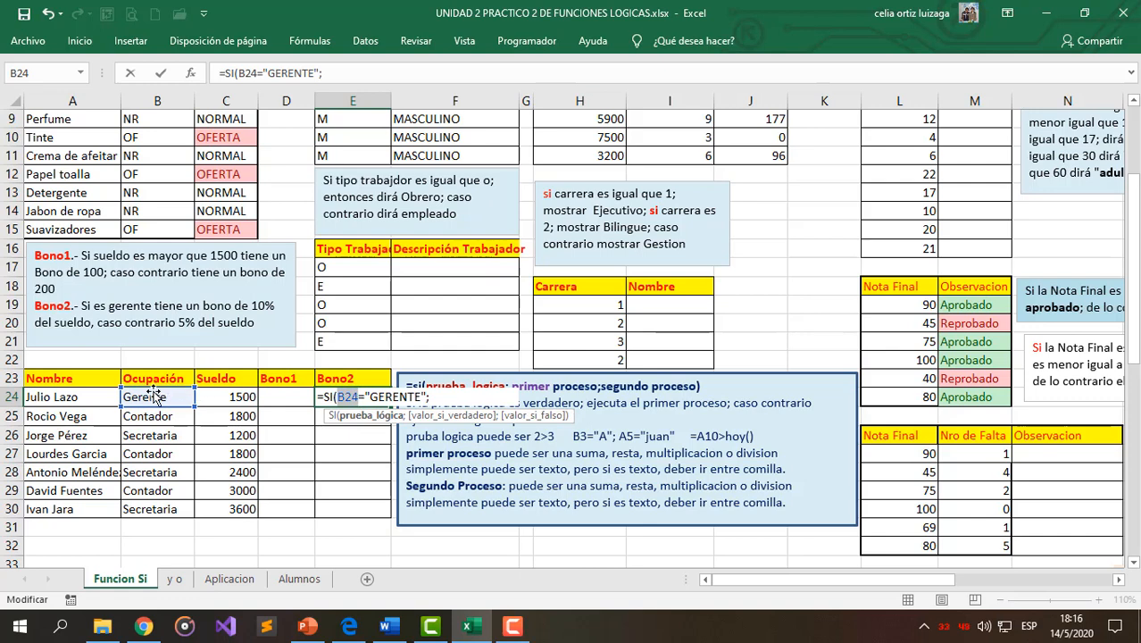
left_click(336, 396)
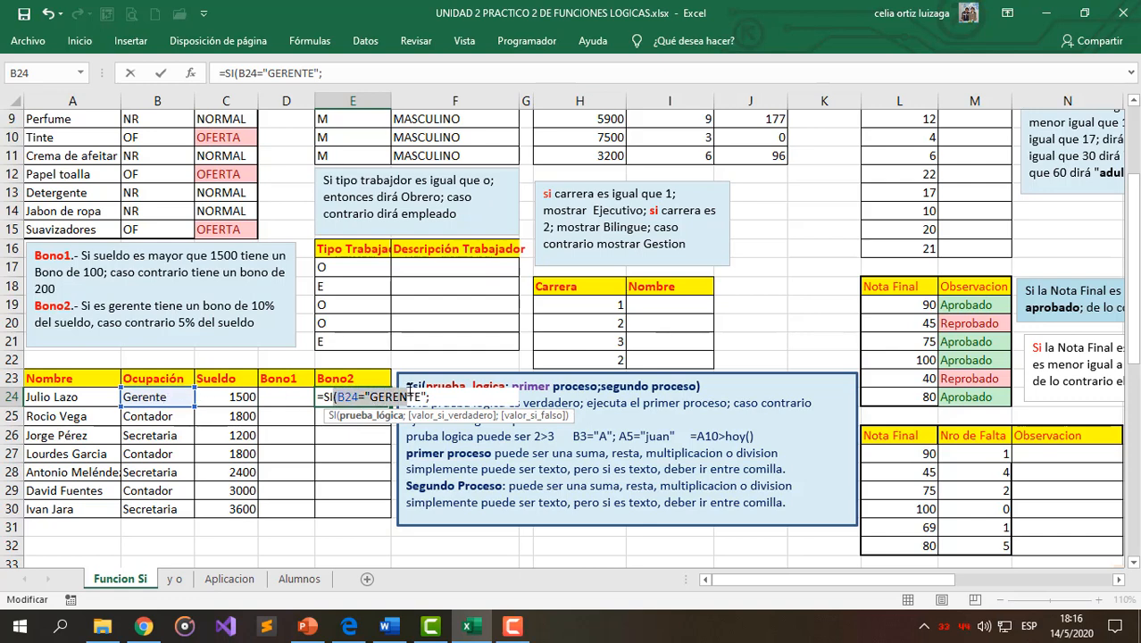
left_click(393, 396)
left_click(438, 395)
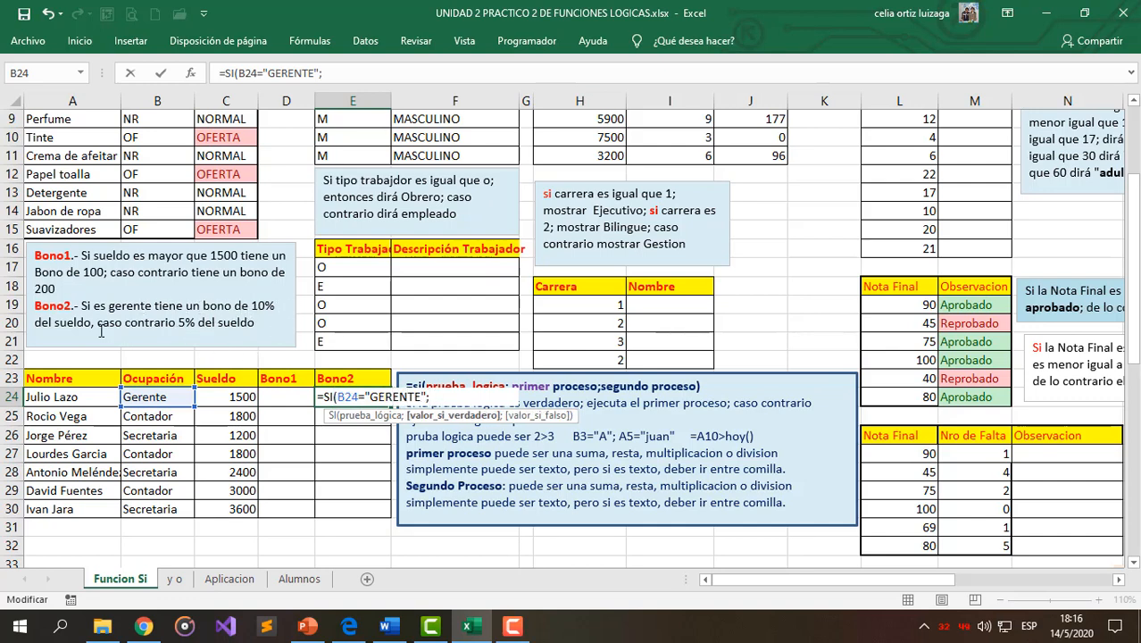
left_click(219, 399)
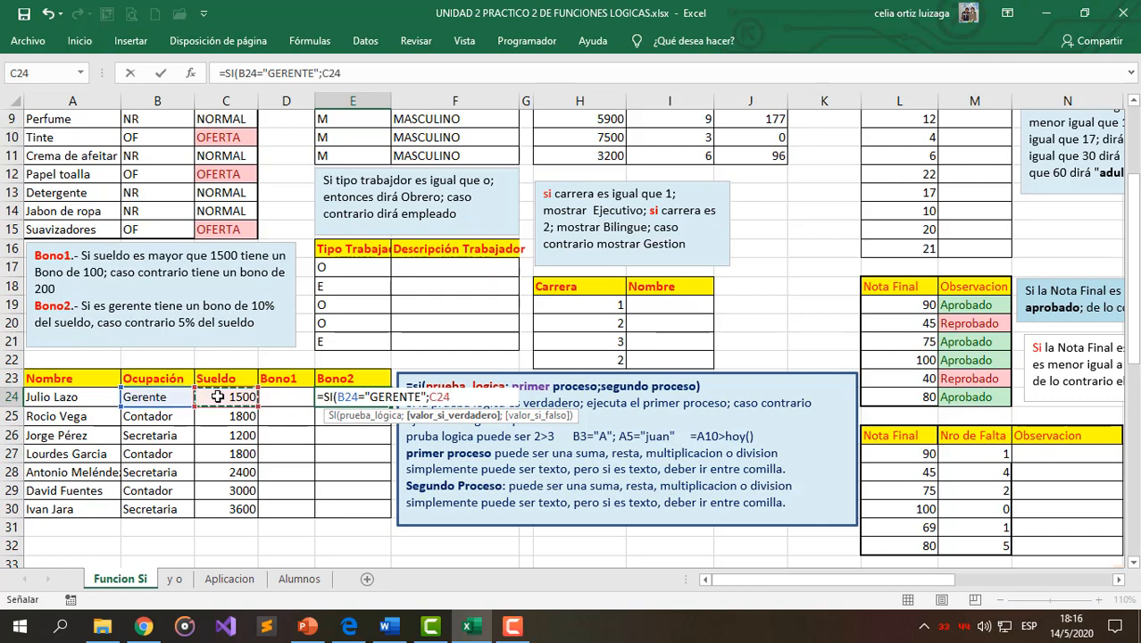
type("*10")
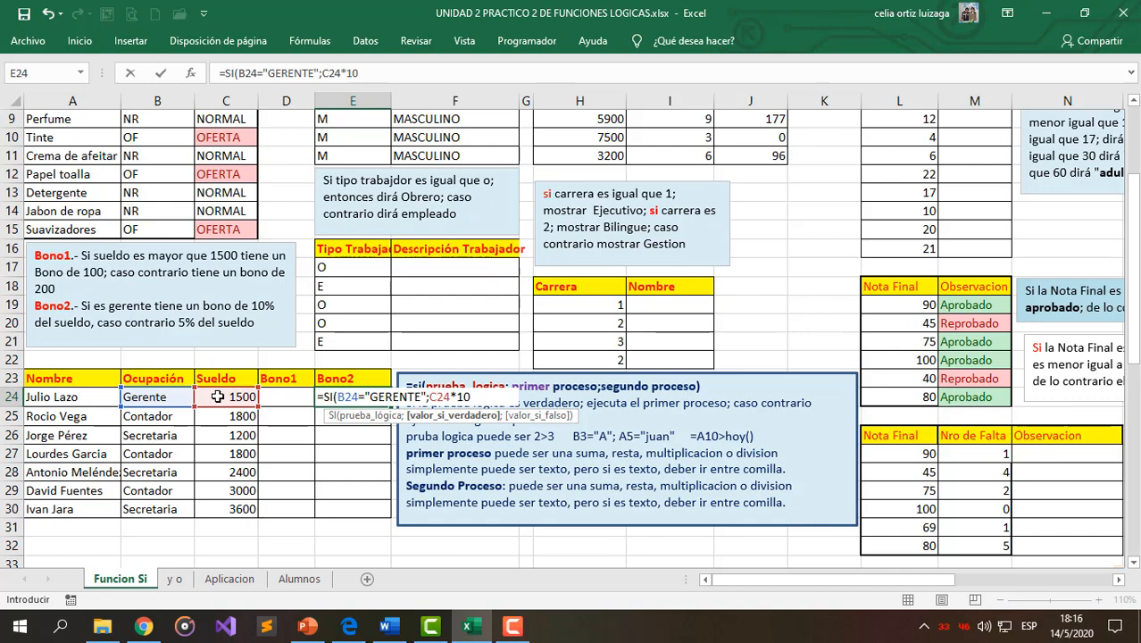
type("%;")
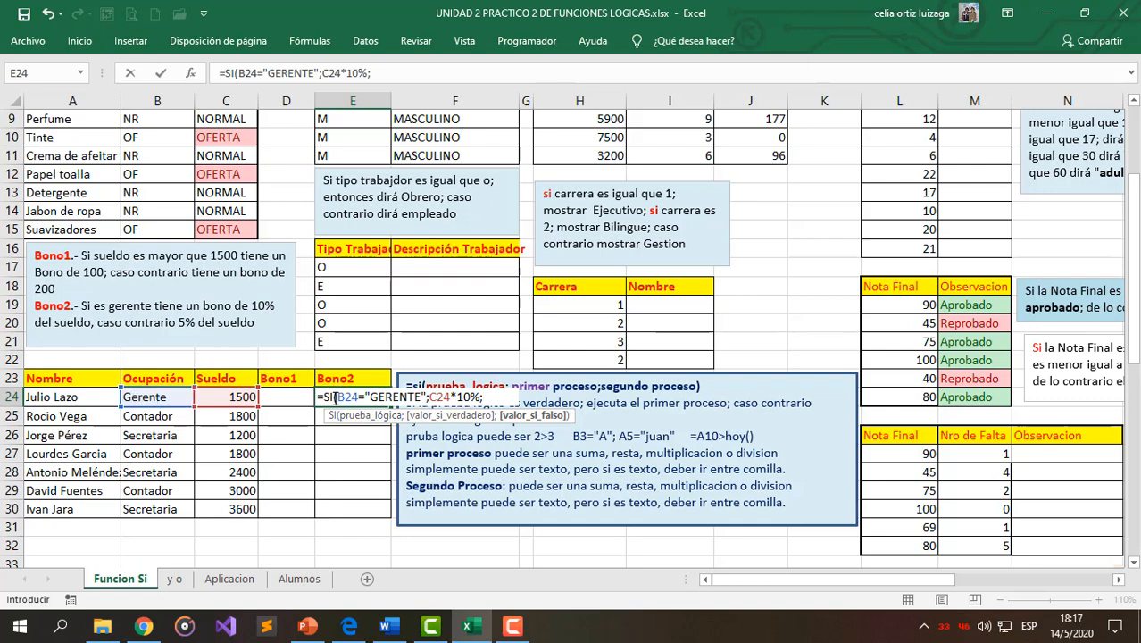
Complete the E24 formula with C24*5% as the value if false and enter it
left_click_drag(338, 397, 373, 398)
left_click(392, 399)
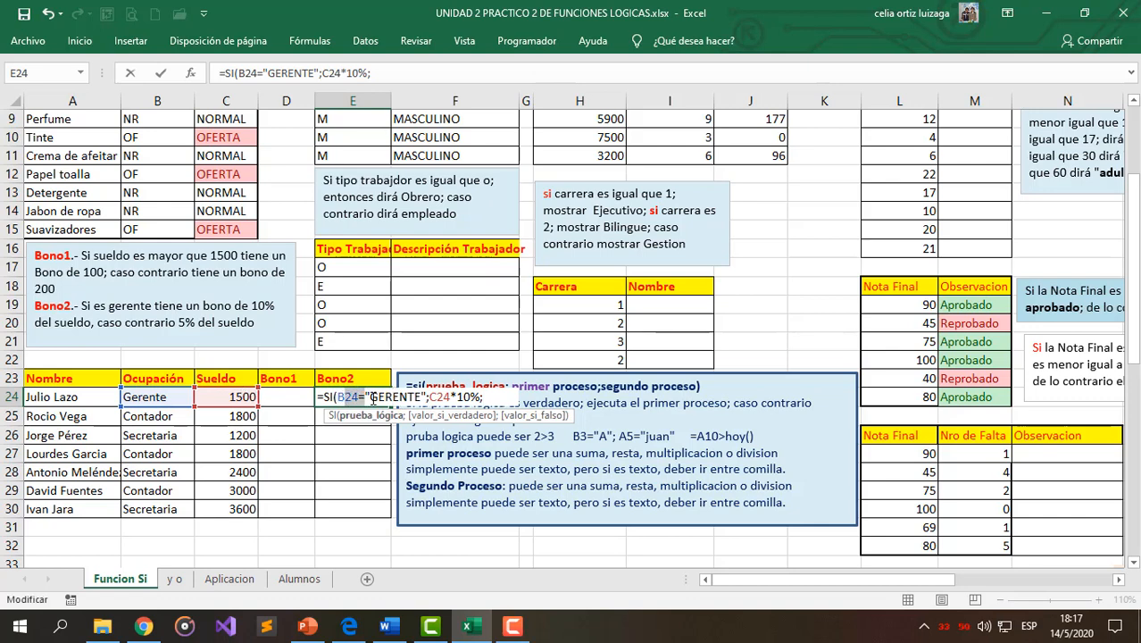
left_click(489, 397)
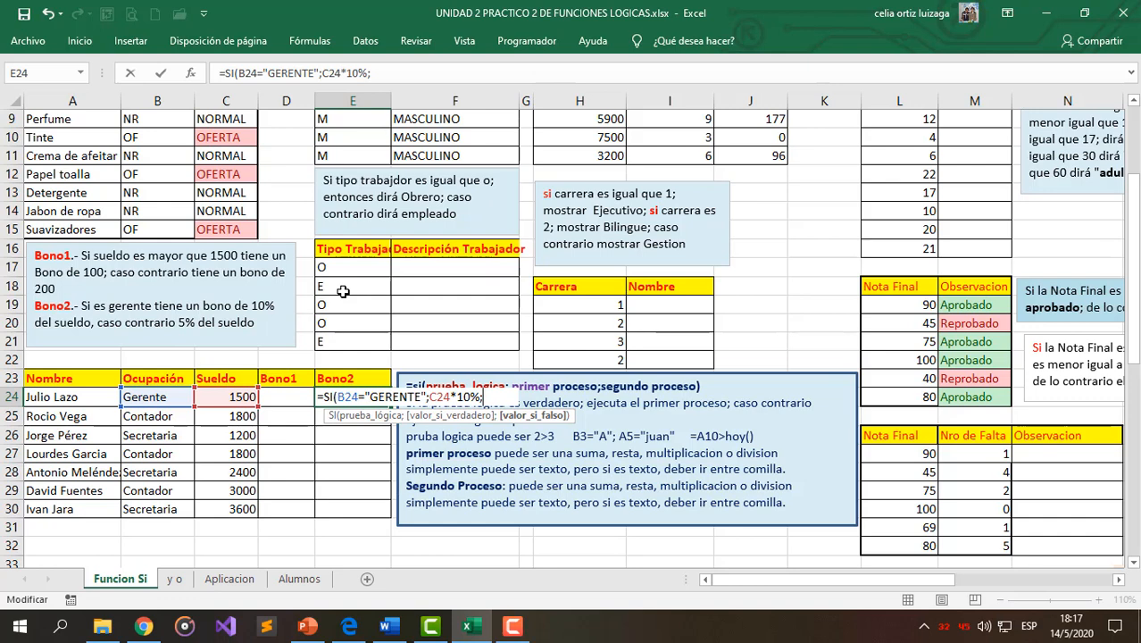
left_click(241, 397)
type("*5%")
key("Return")
Copy the E24 formula down the Bono2 column through E30 and check the copied formulas in E25, E28 and E26
left_click(356, 396)
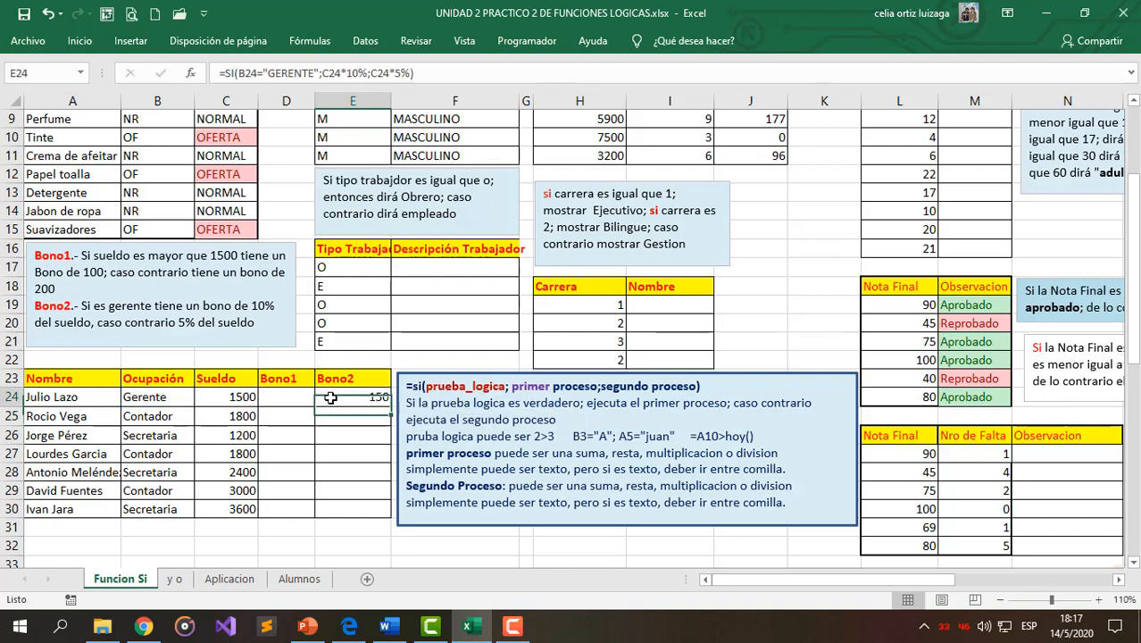
left_click_drag(390, 407, 379, 513)
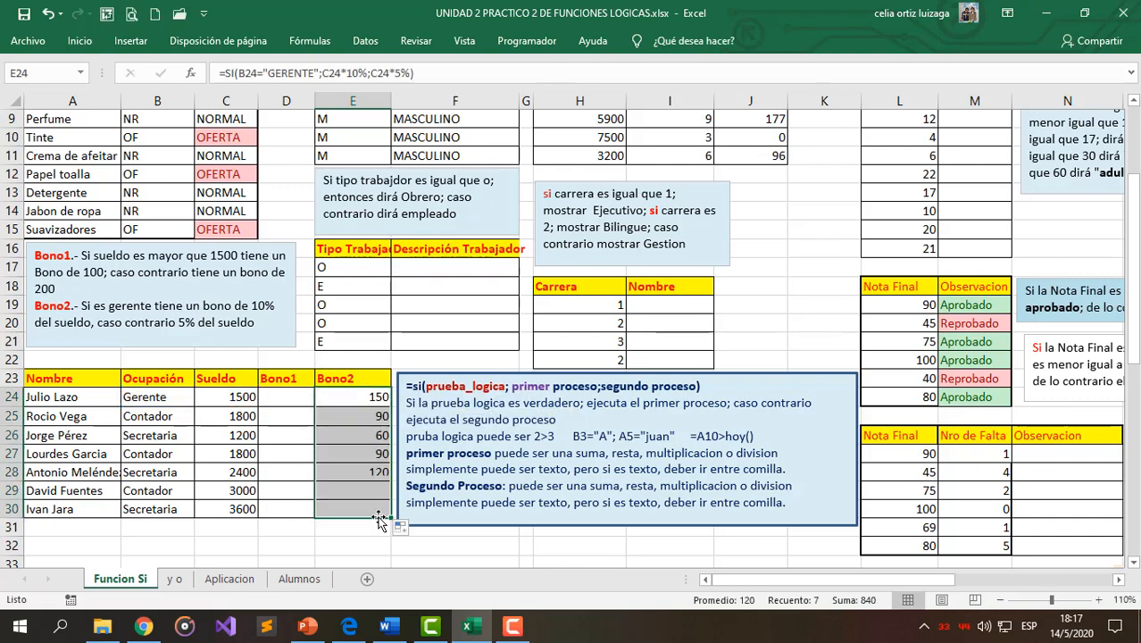
left_click(369, 400)
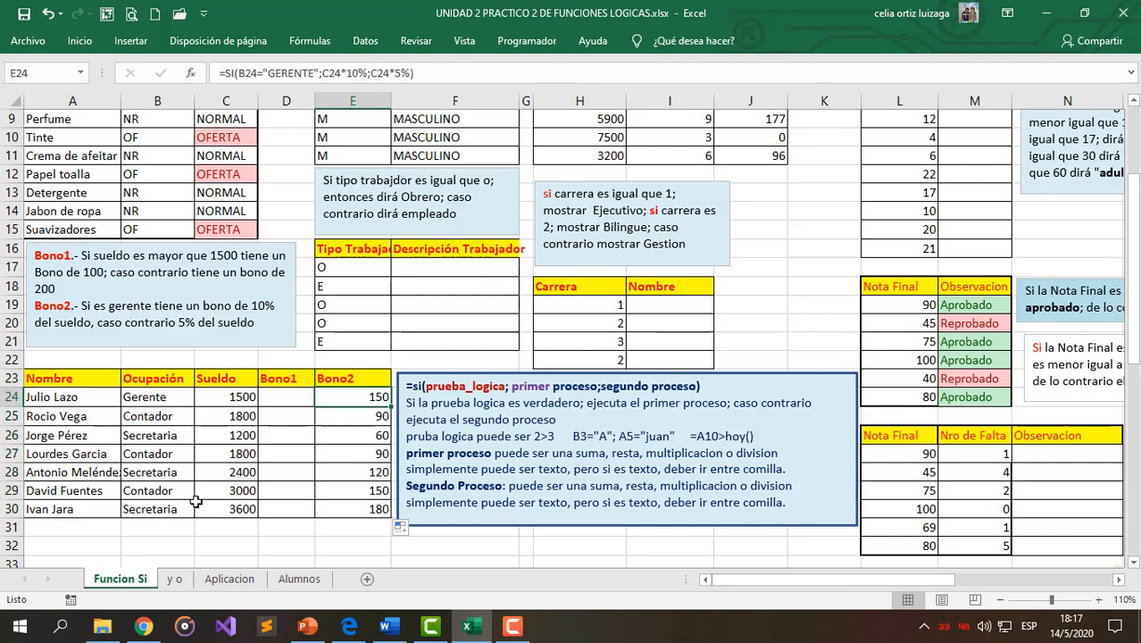
left_click(350, 420)
left_click(343, 471)
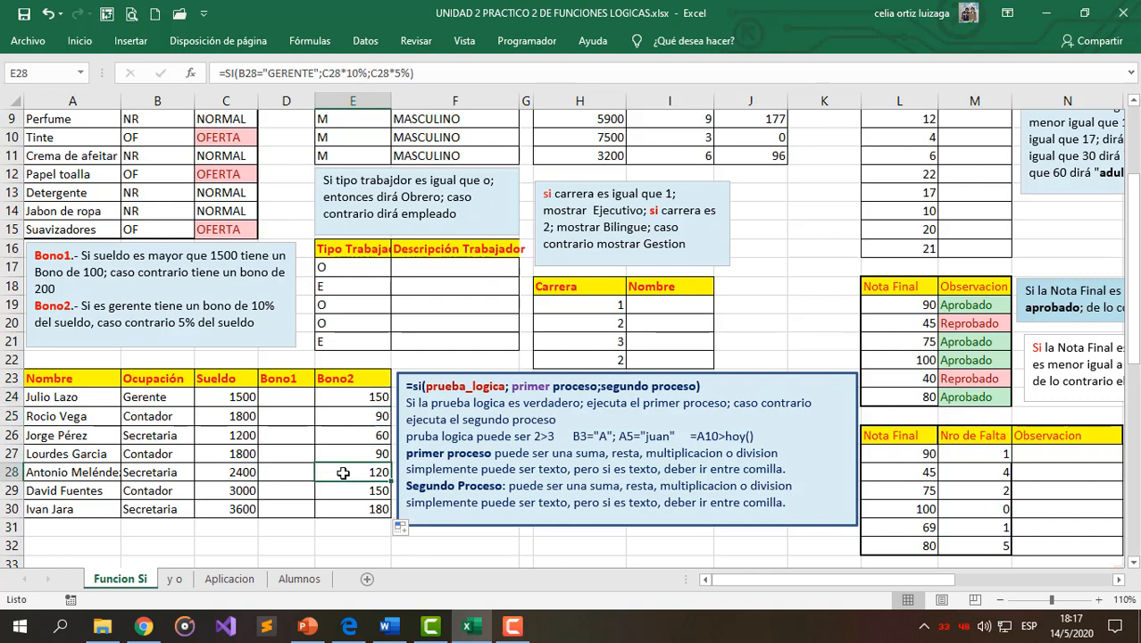
left_click(329, 444)
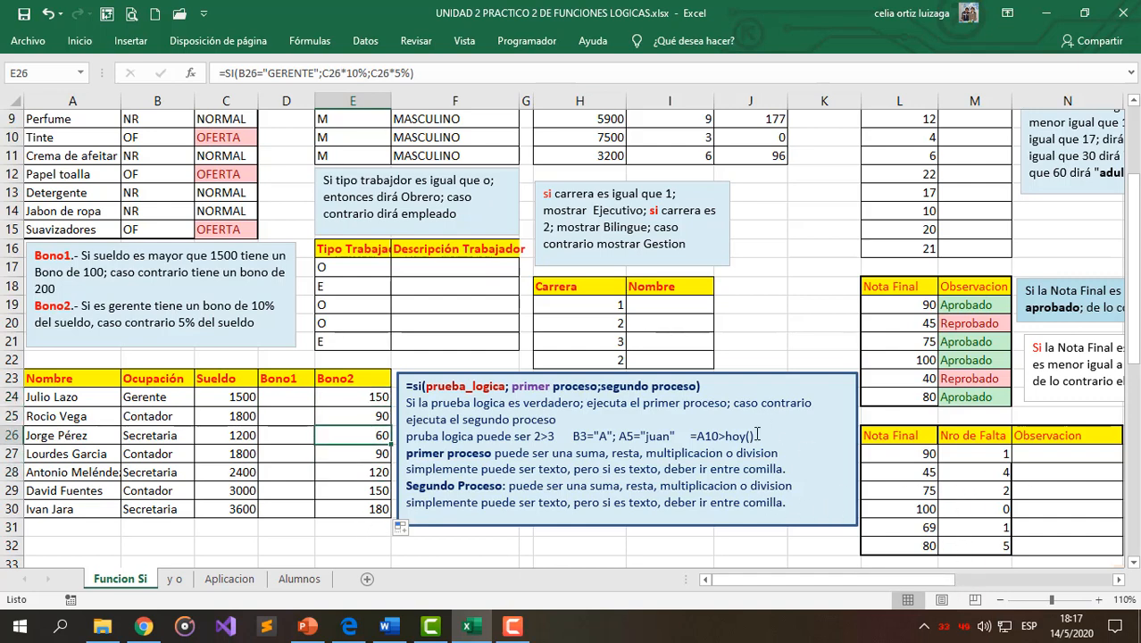
Review the Descripción Trabajador exercise, reading its Obrero/empleado rule and the empty range F17:F21
left_click(643, 305)
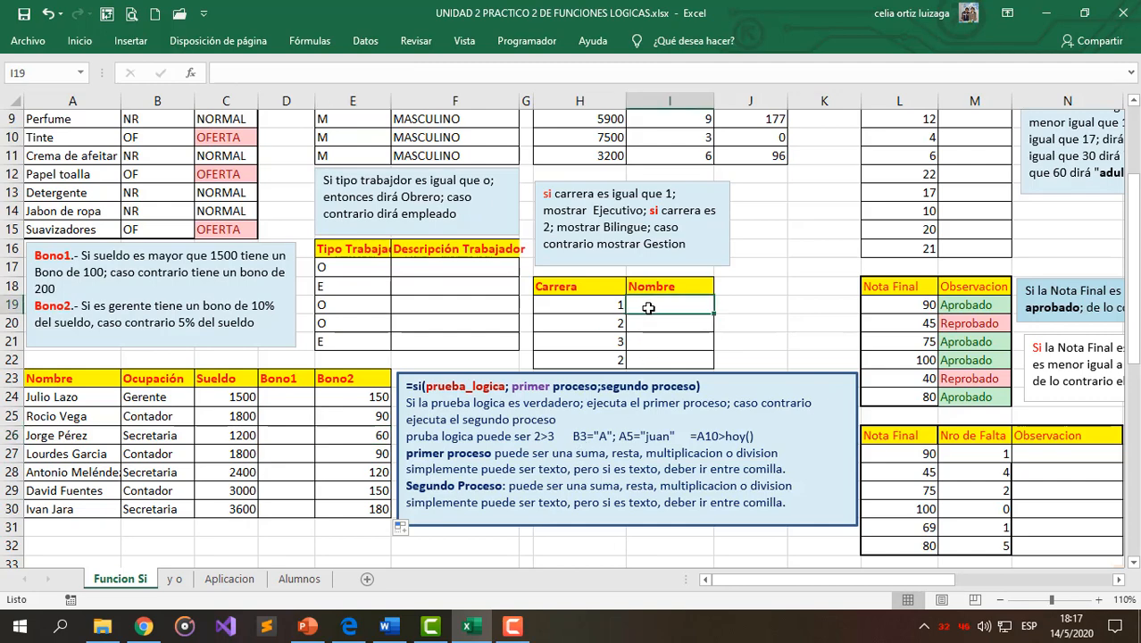
left_click(412, 267)
left_click_drag(413, 267, 416, 338)
scroll(412, 337, "up", 2)
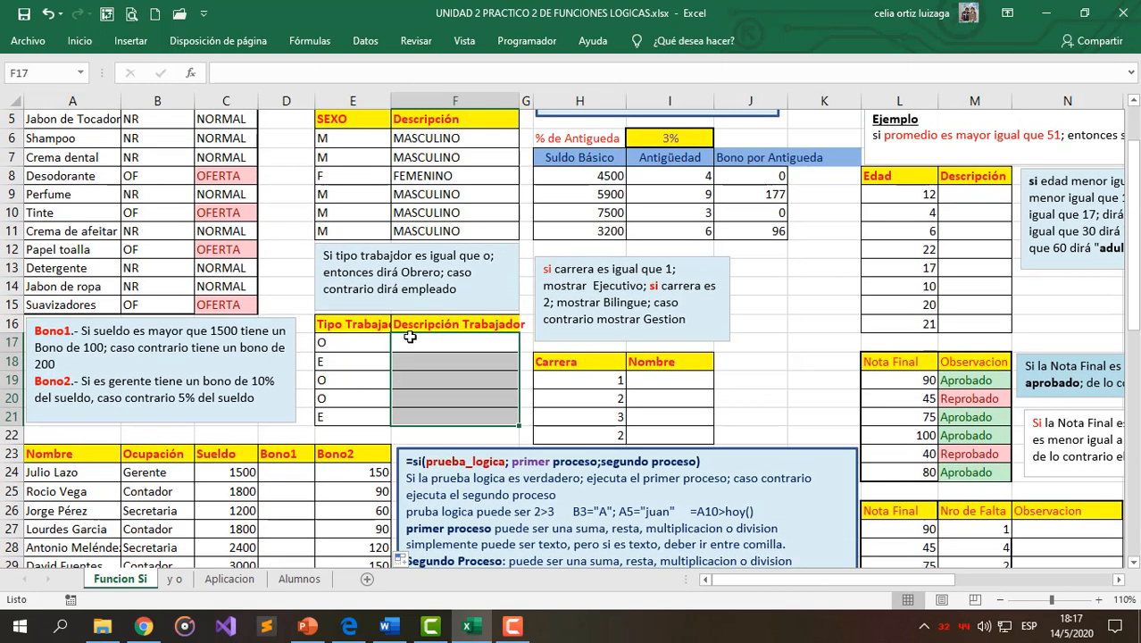
scroll(410, 337, "down", 2)
Examine the Carrera exercise, relating its Ejecutivo, Bilingue and Gestion rule to the codes and empty Nombre cells I19:I22
left_click(661, 304)
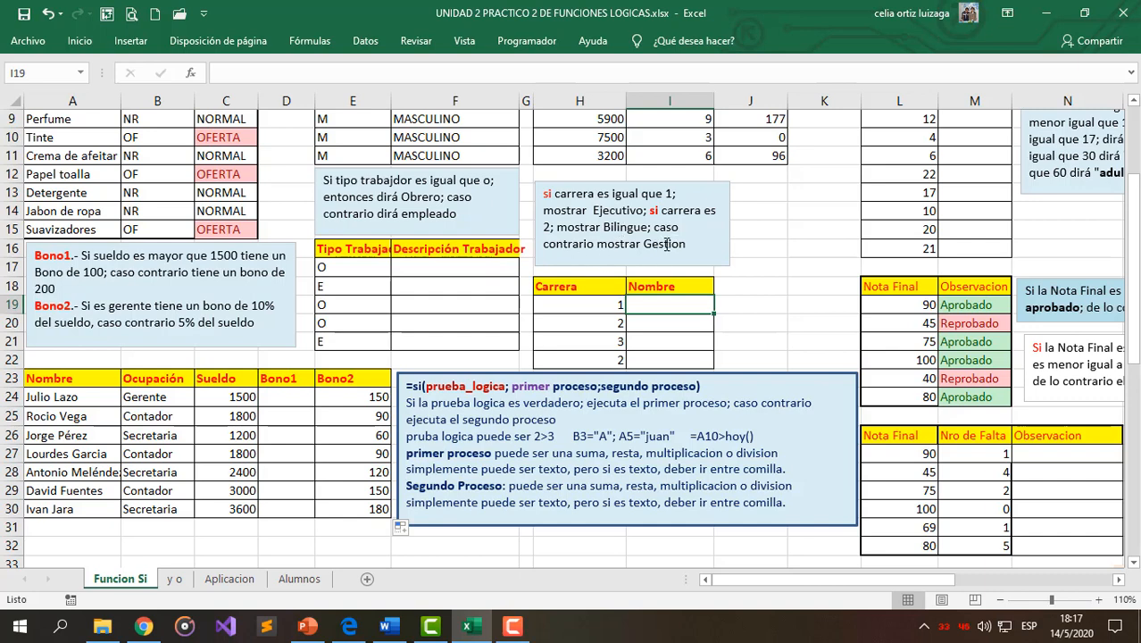
left_click(583, 306)
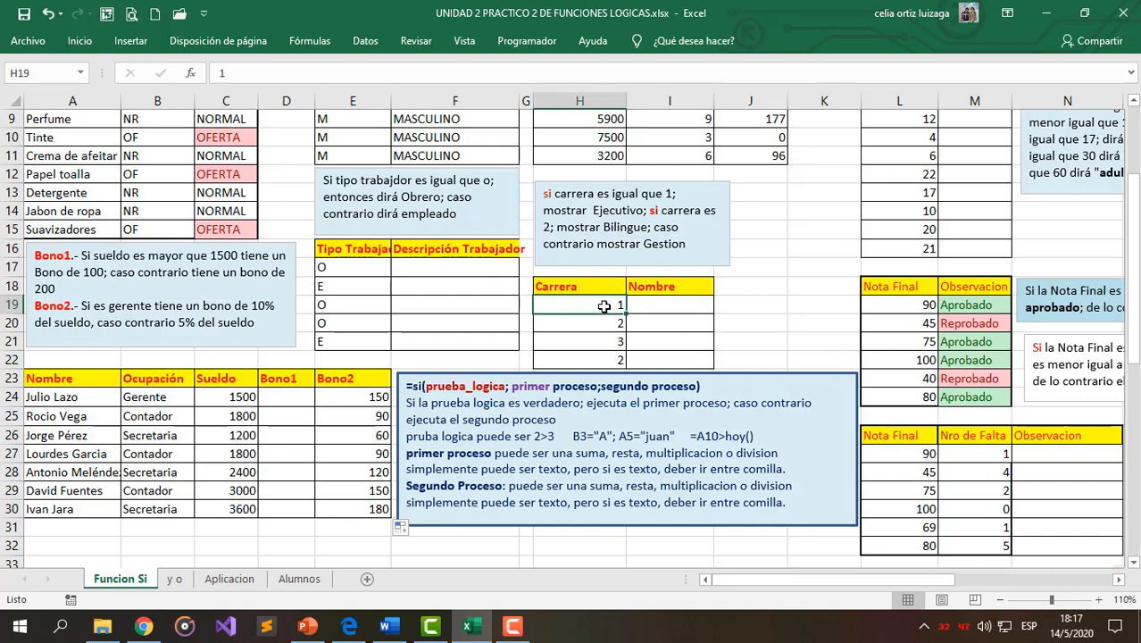
left_click(672, 308)
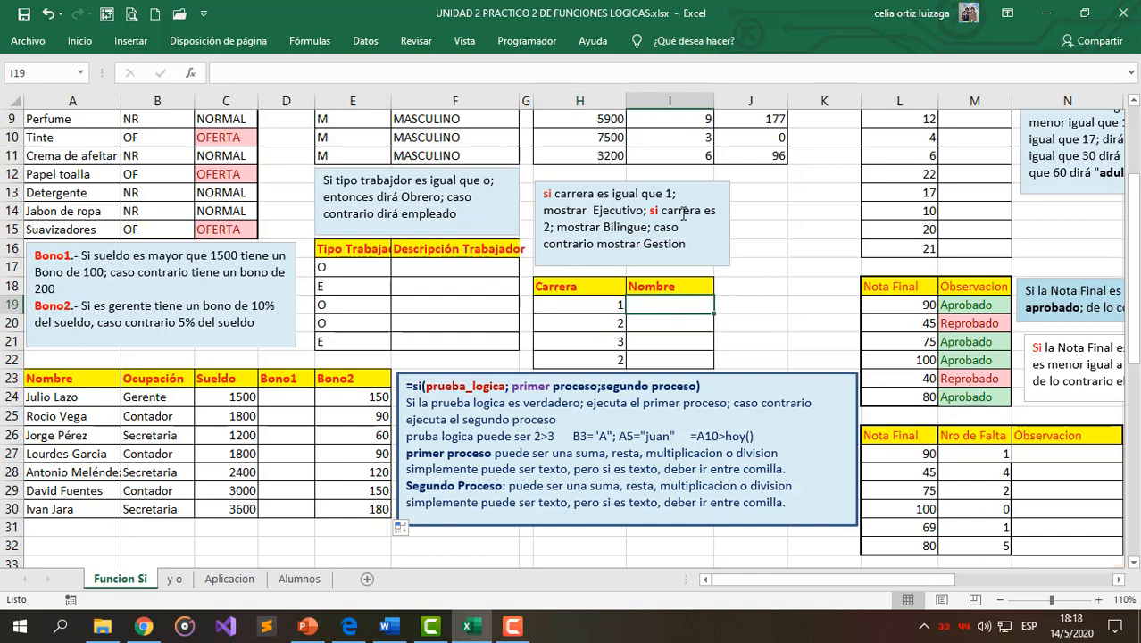
left_click(587, 322)
left_click(638, 323)
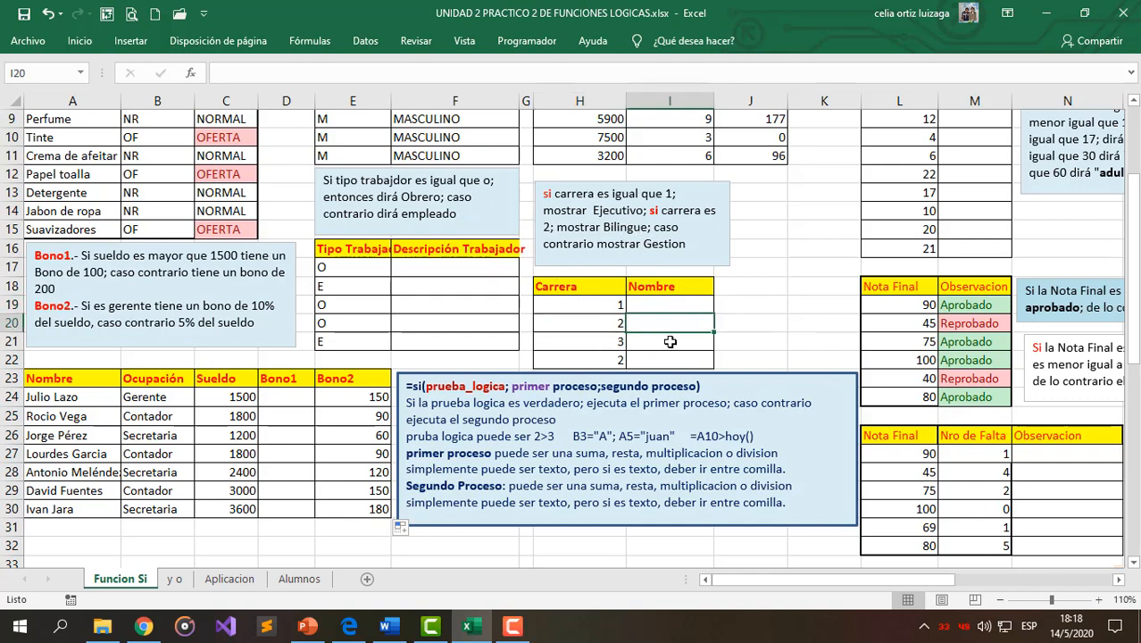
left_click(671, 340)
left_click(679, 356)
left_click(673, 303)
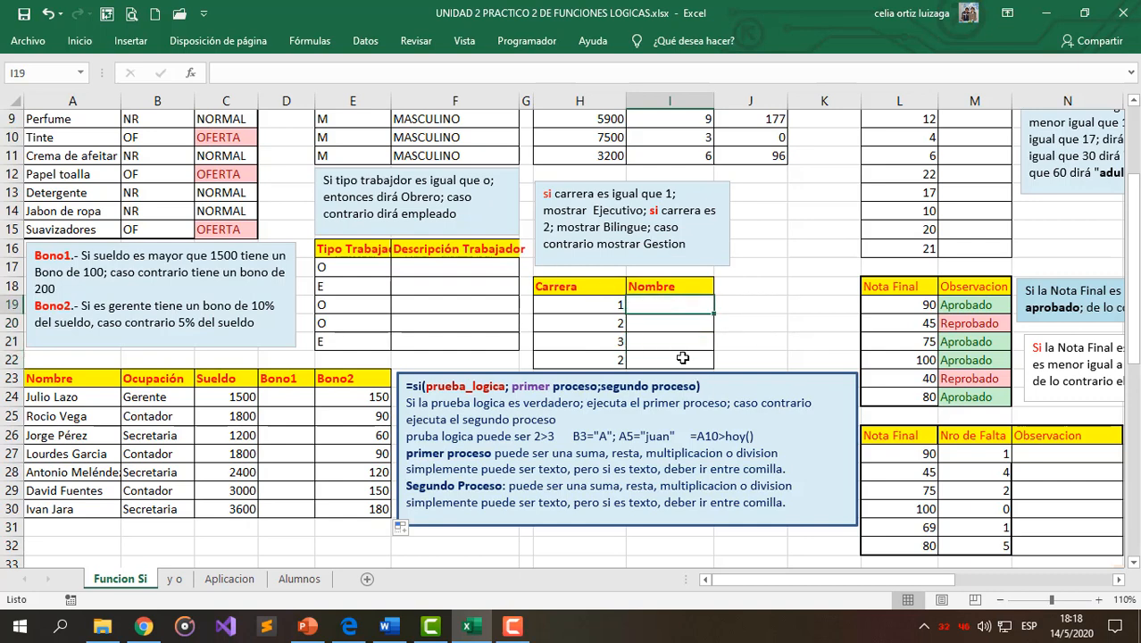
Start an SI formula in I19 for the Carrera exercise, with Carrera code H19 as the tested cell
left_click(540, 194)
double_click(548, 193)
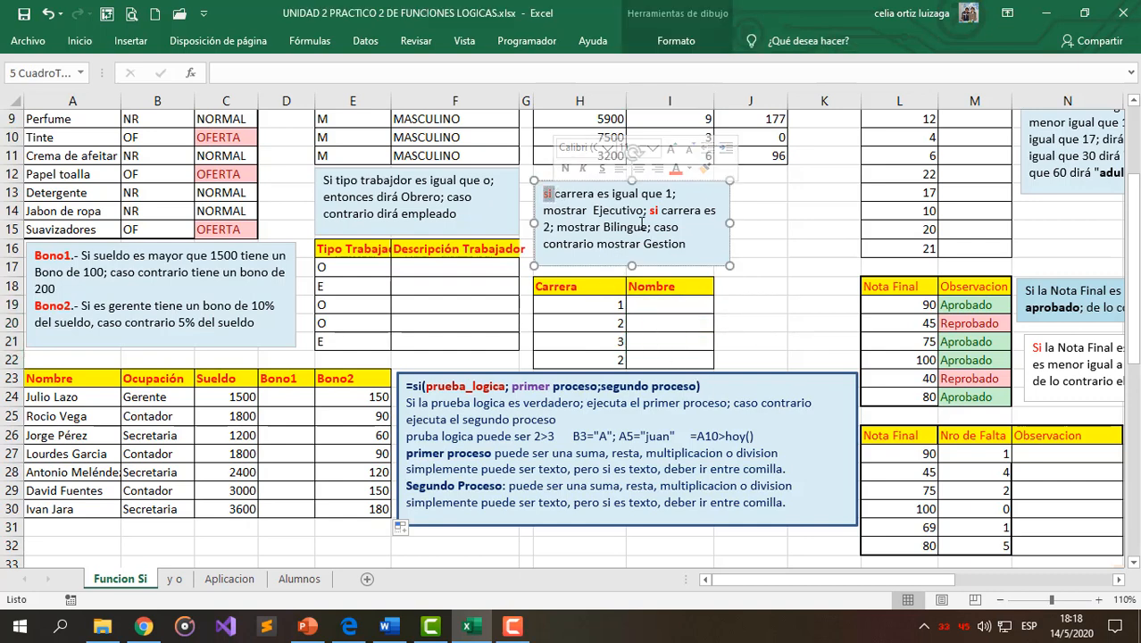
double_click(654, 211)
left_click(594, 244)
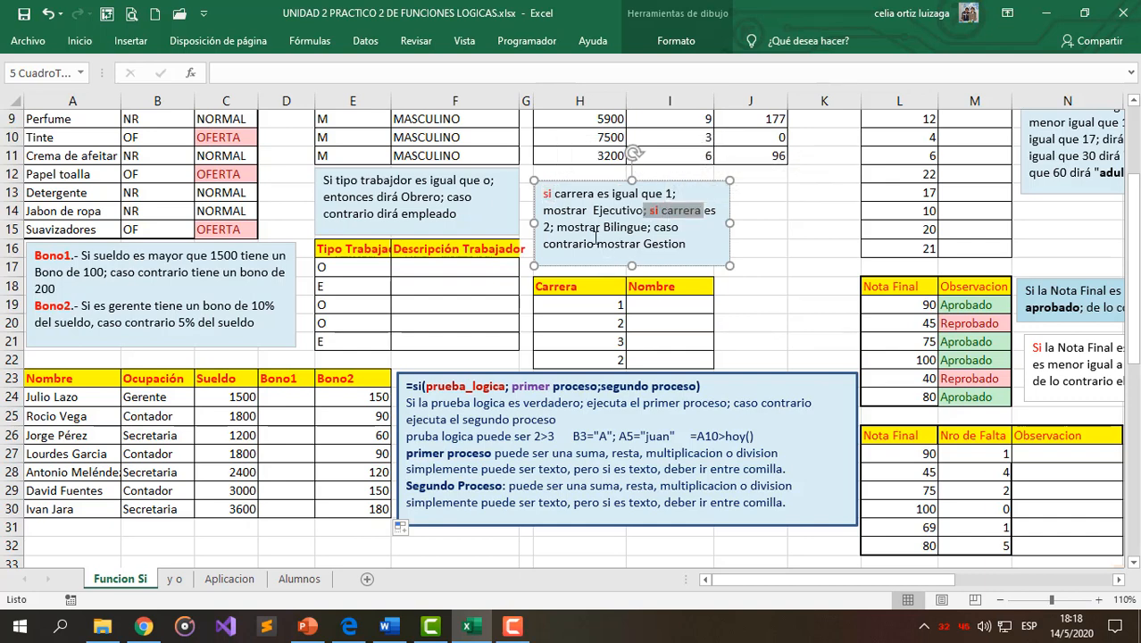
left_click(659, 309)
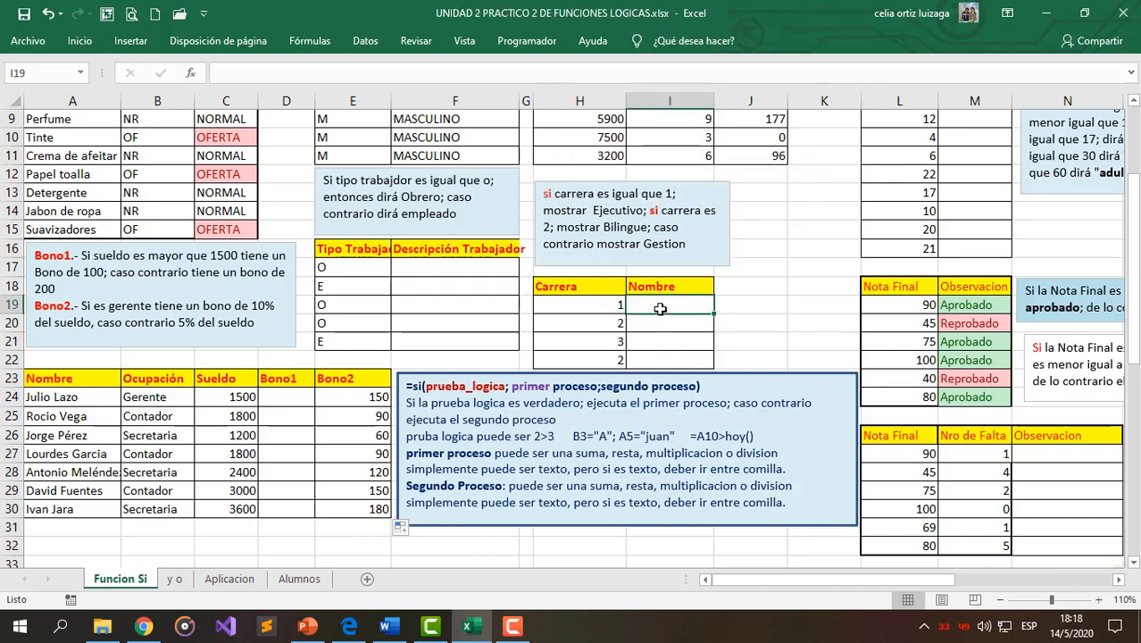
type("=SI")
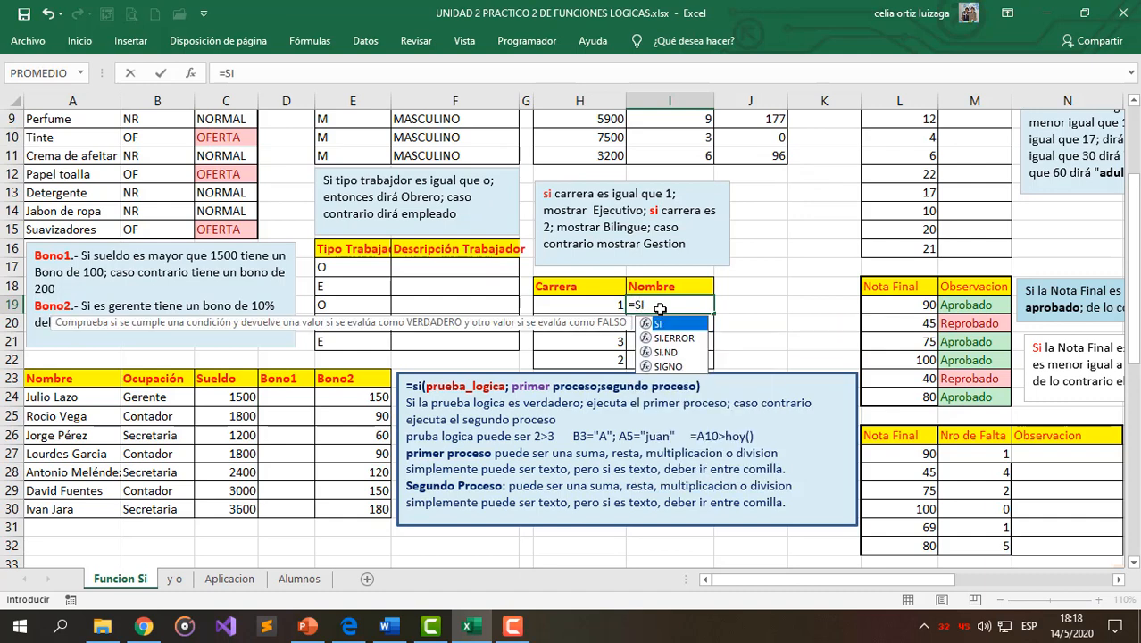
type("(")
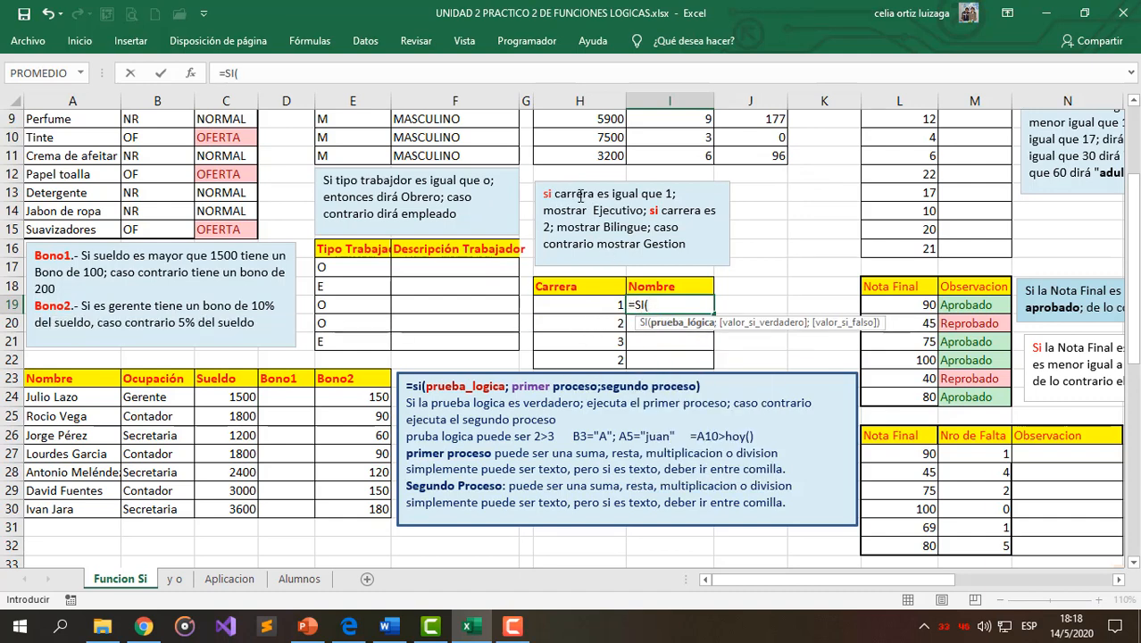
left_click(573, 302)
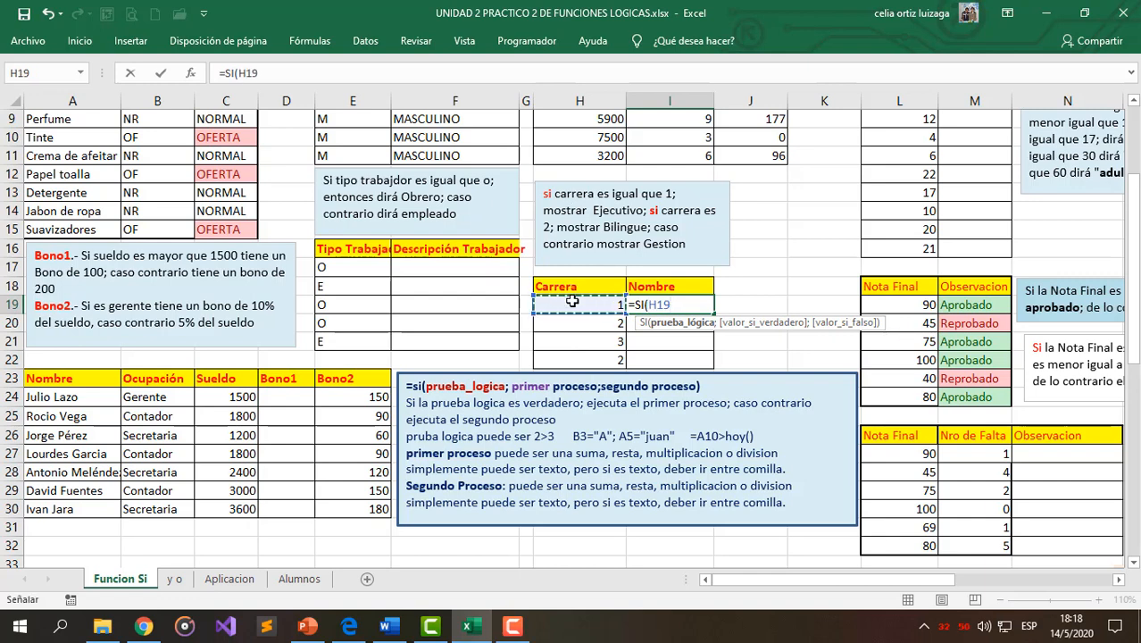
Complete the first test in the I19 formula as H19=1 with "Ejecutivo" as the value if true
type("=1;\"e")
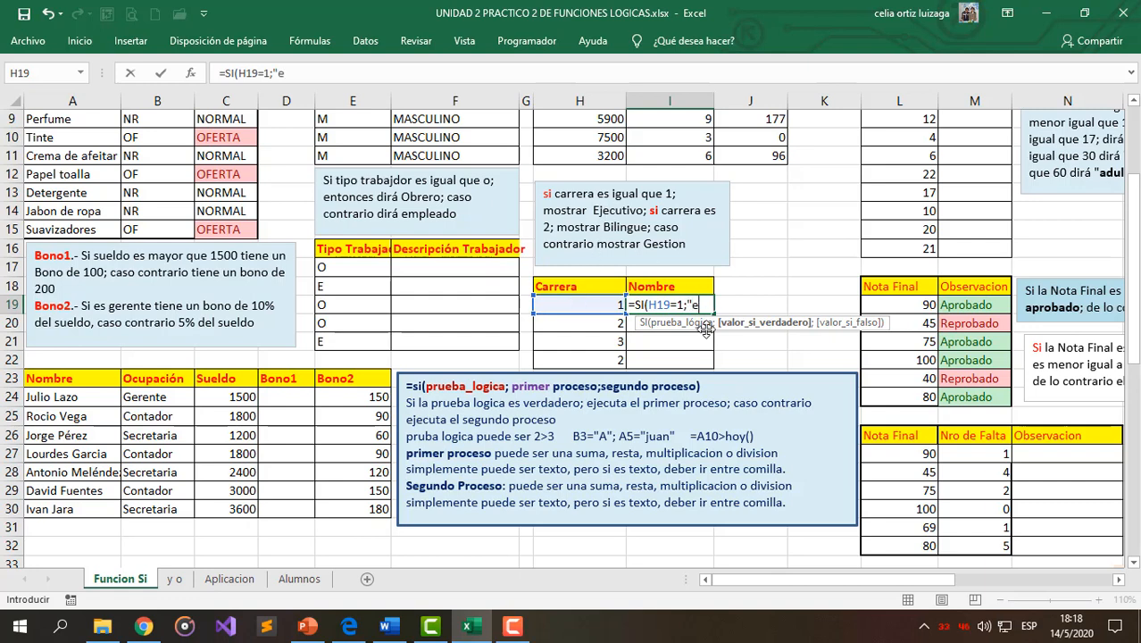
key("BackSpace")
key("BackSpace")
type("Ejecutivo")
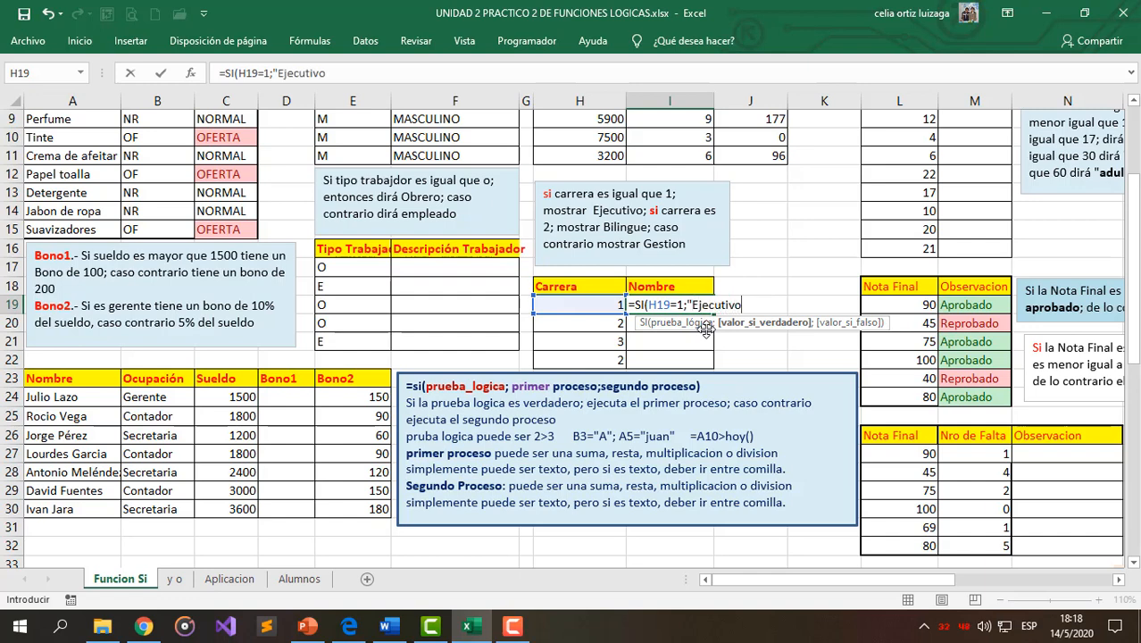
type("\";")
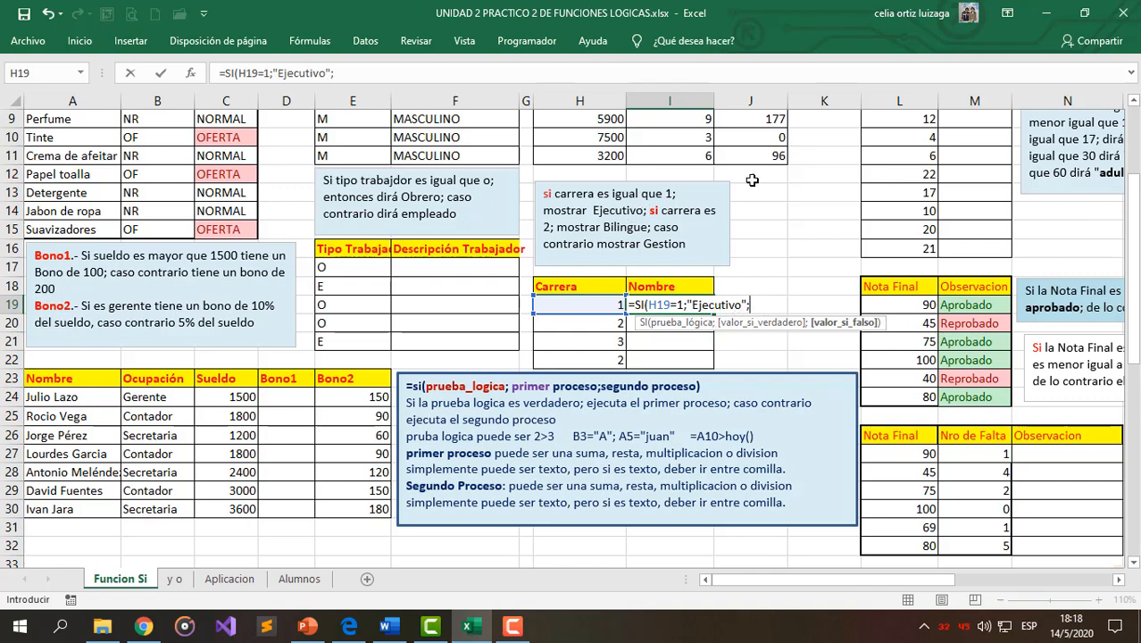
Nest a second SI as the value if false, testing H19=2 and returning "Bilingüe" when true
type("SI(")
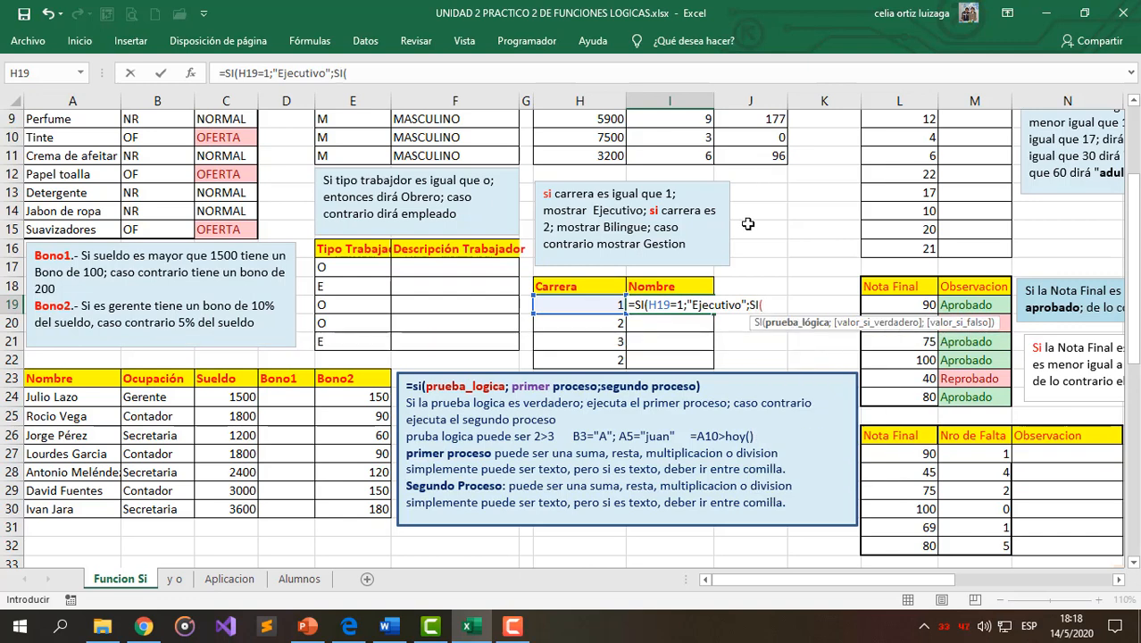
left_click(600, 307)
type("=2")
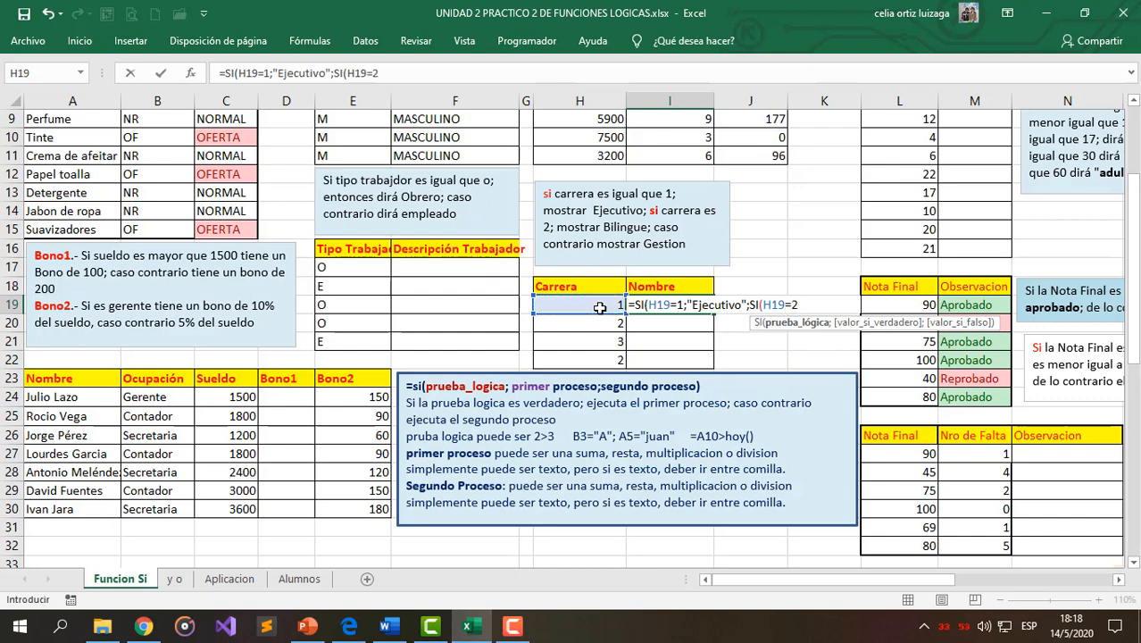
type(";")
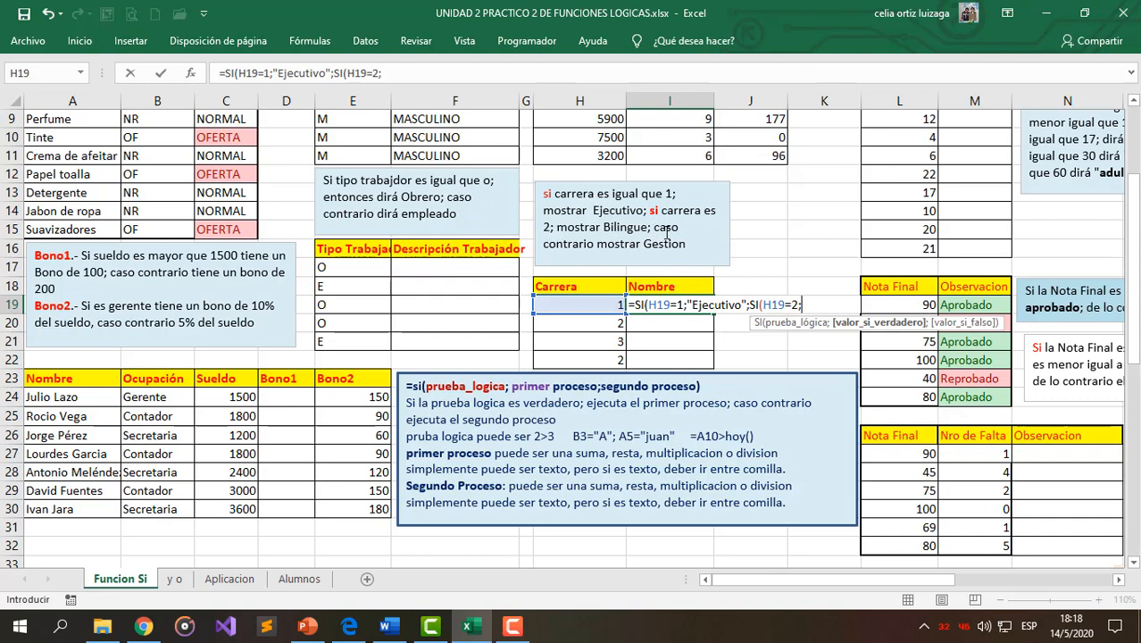
type("\"Bilingue")
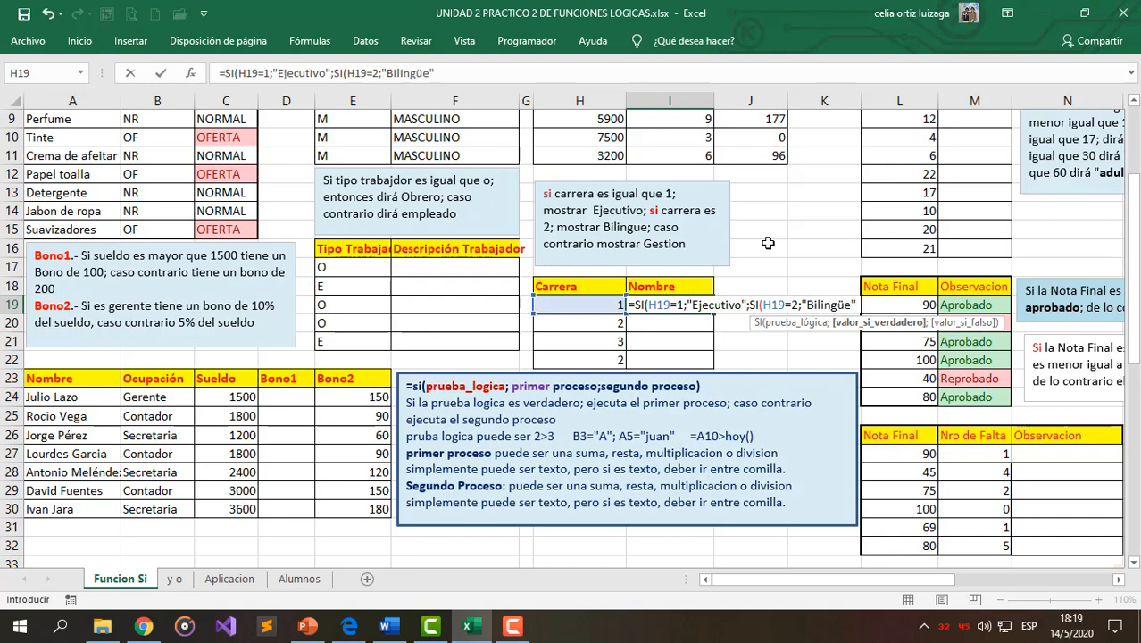
type("\";")
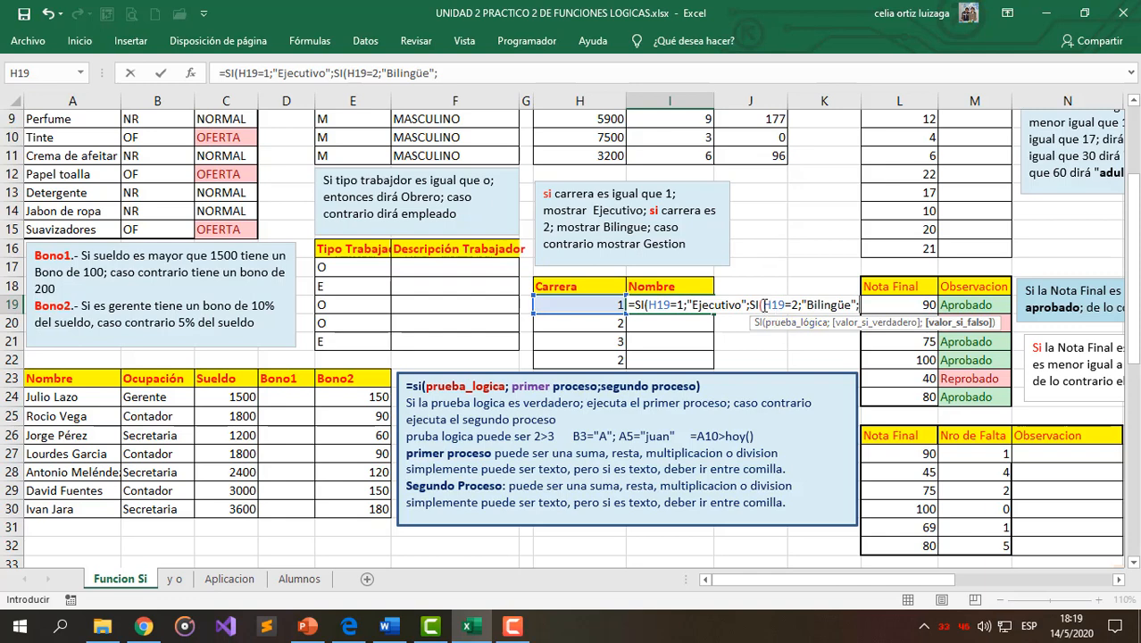
Add "Gestión" as the nested SI function's value if false
left_click_drag(763, 304, 838, 304)
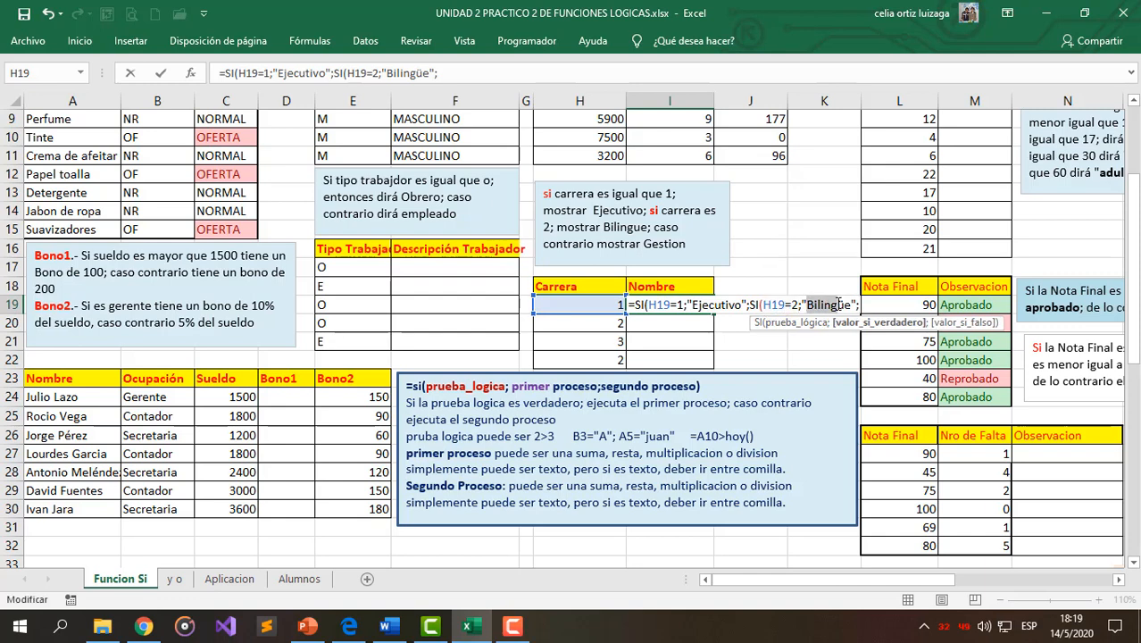
left_click(848, 304)
left_click(859, 304)
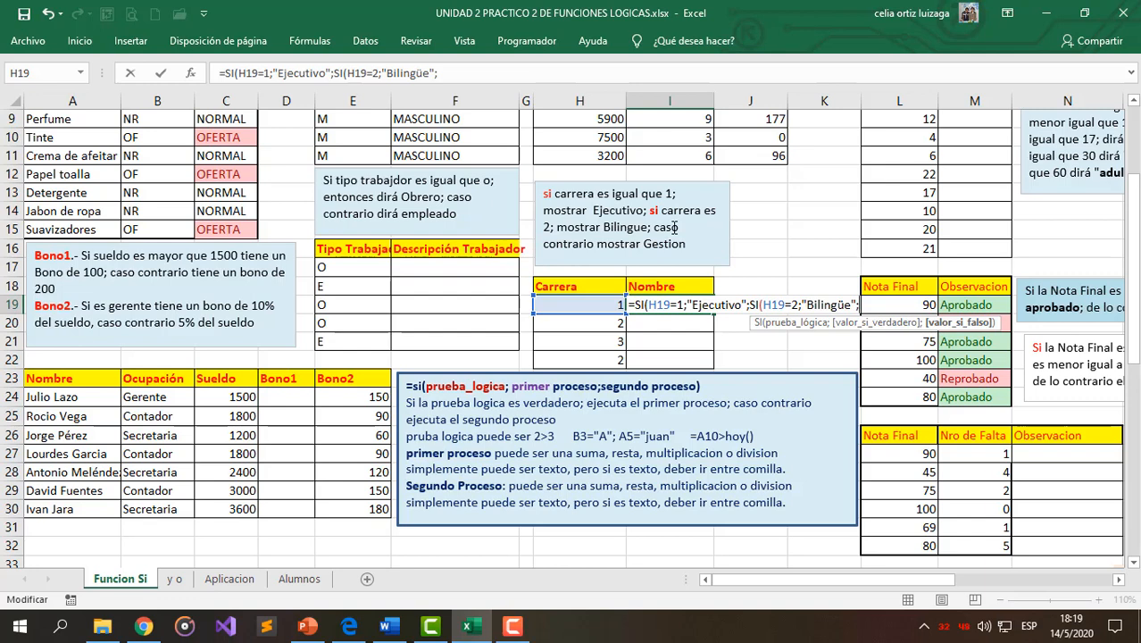
type("\"Gestión")
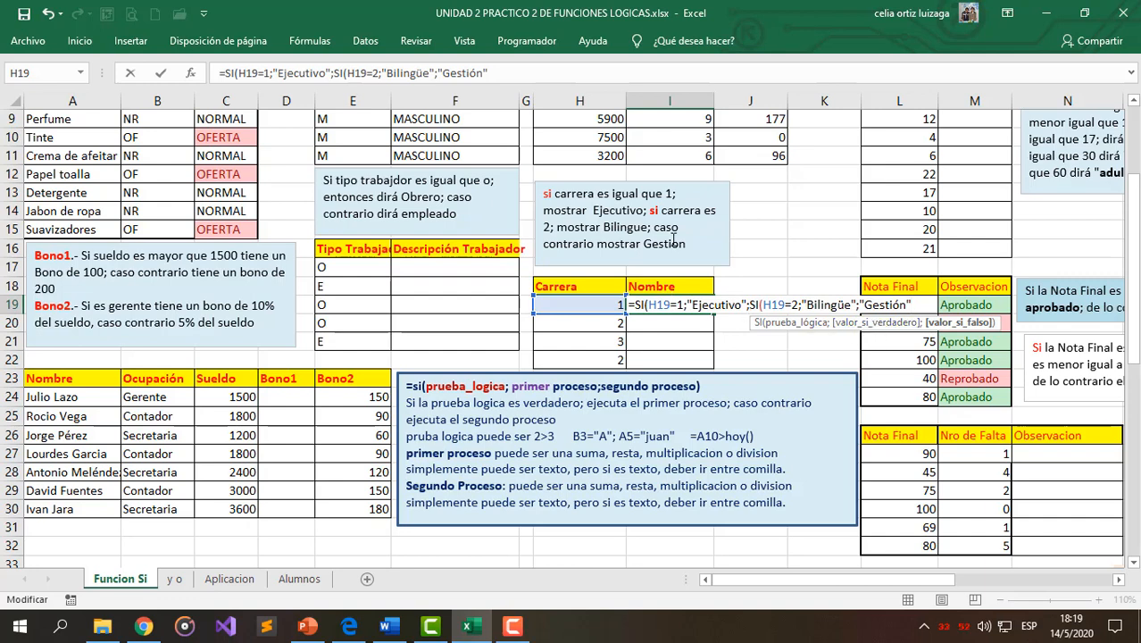
Review the I19 formula part by part: the H19=1 test, "Ejecutivo", the nested SI with H19=2, "Bilingüe" and "Gestión"
left_click(274, 73)
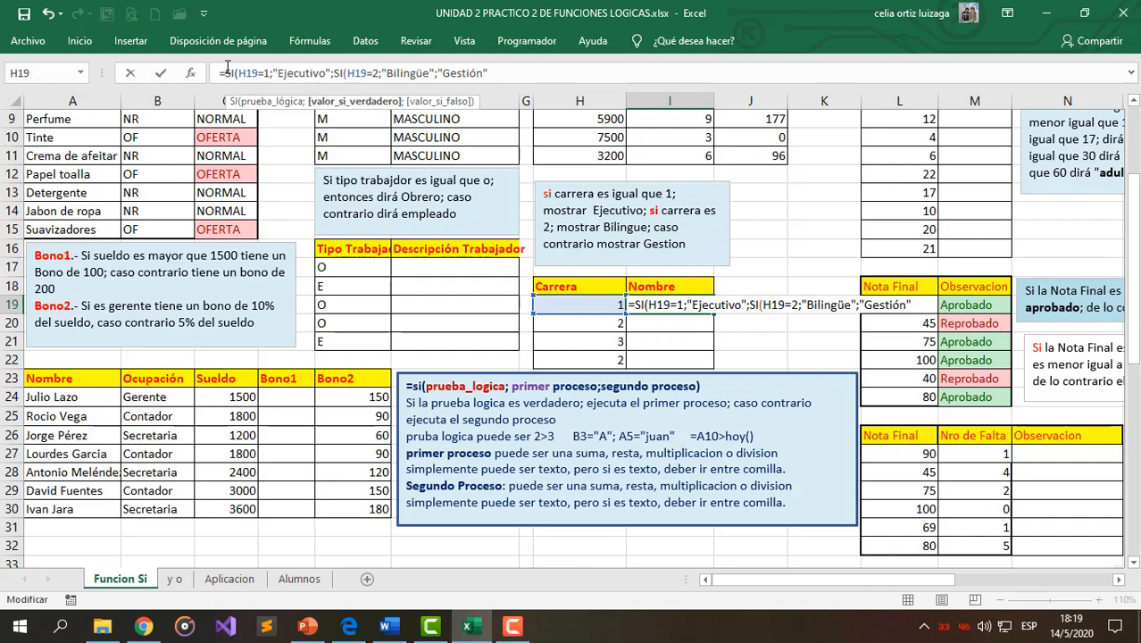
left_click_drag(244, 75, 319, 76)
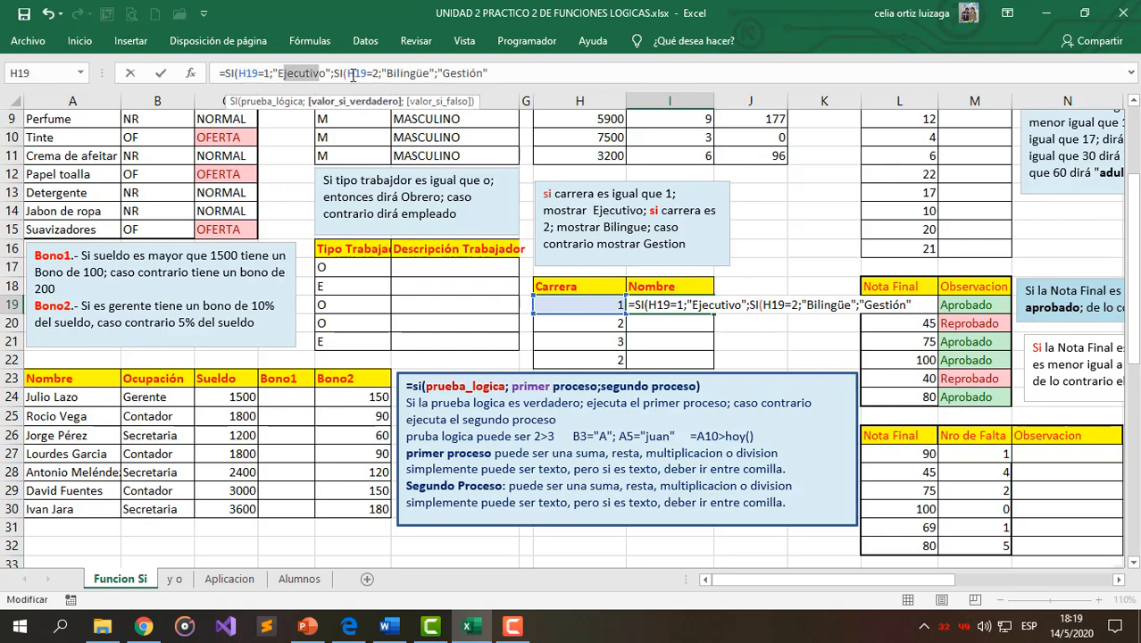
left_click(356, 76)
left_click_drag(331, 74, 344, 75)
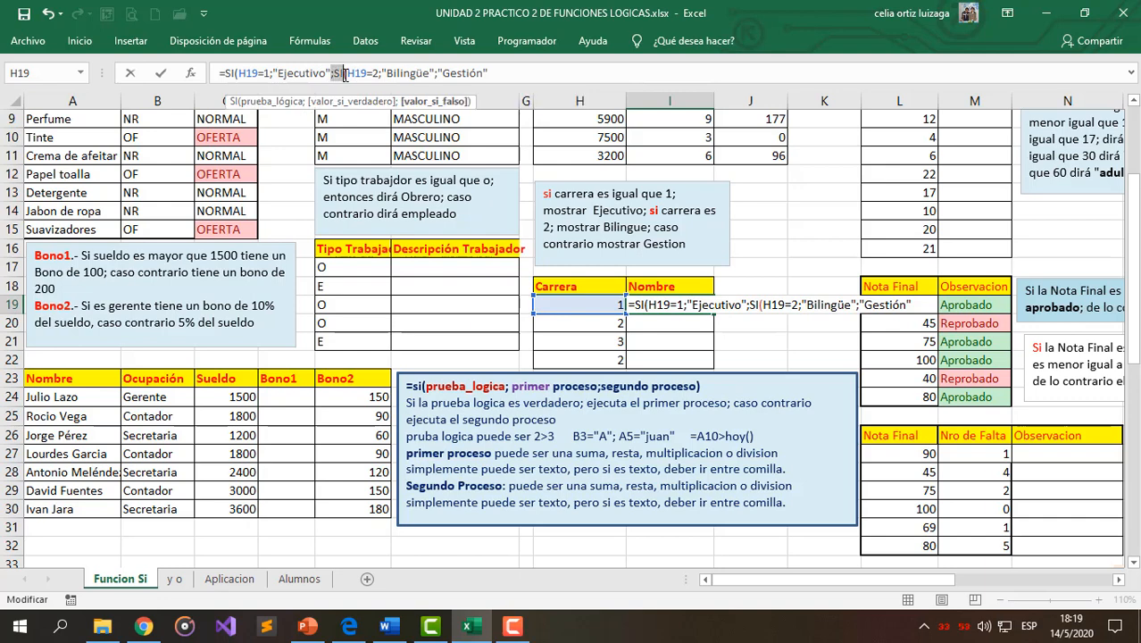
left_click(347, 74)
left_click_drag(346, 73, 342, 73)
left_click(353, 73)
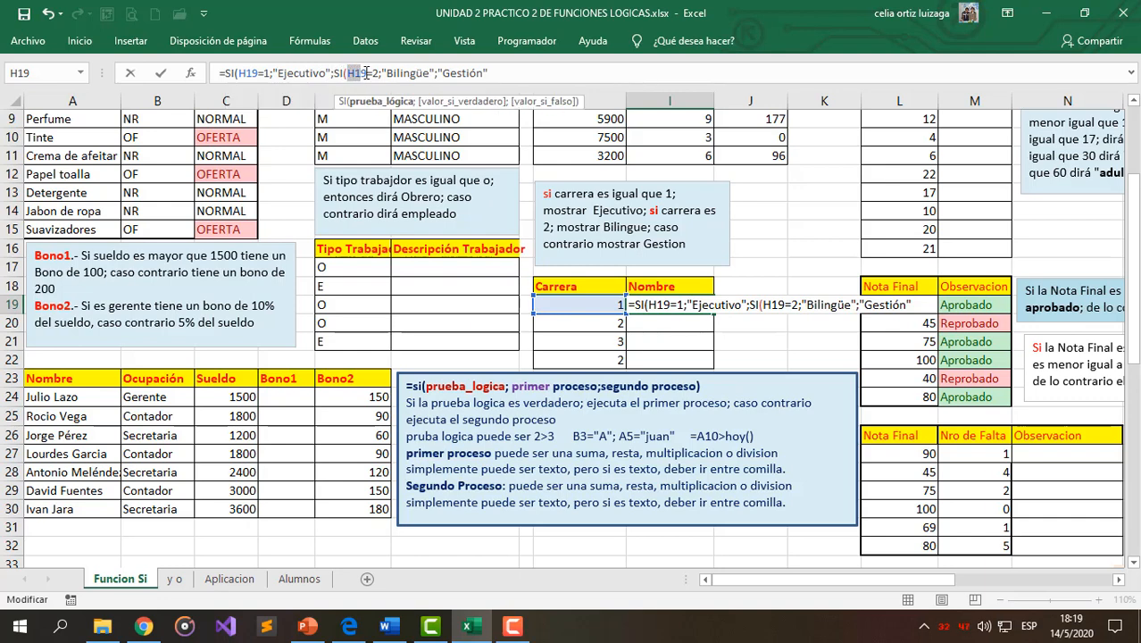
left_click(390, 74)
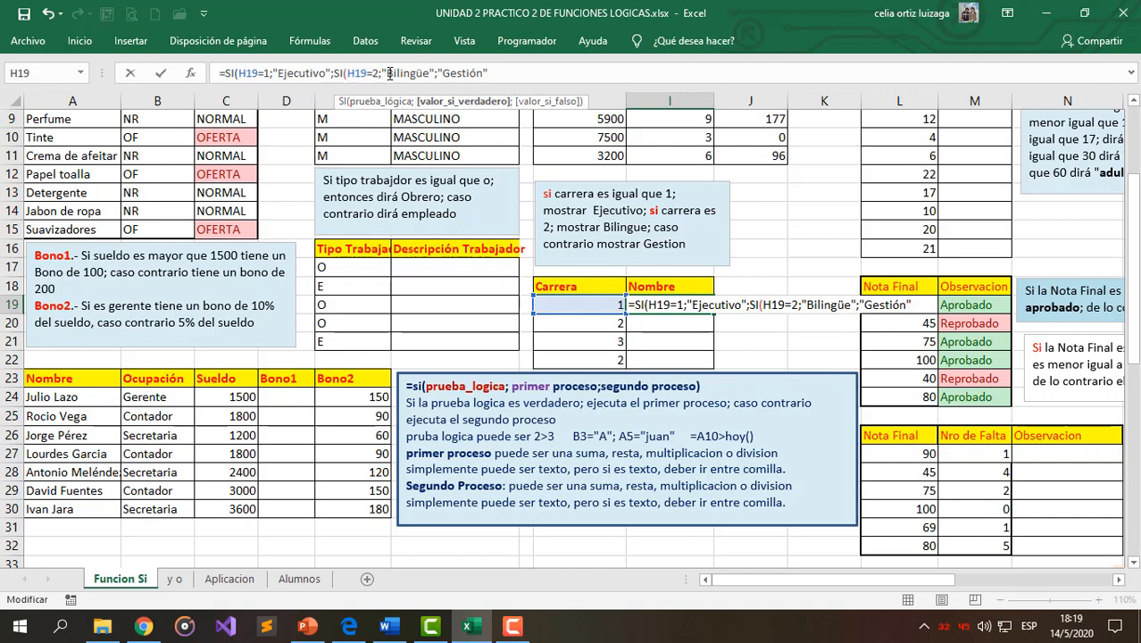
left_click_drag(438, 74, 495, 73)
left_click(494, 74)
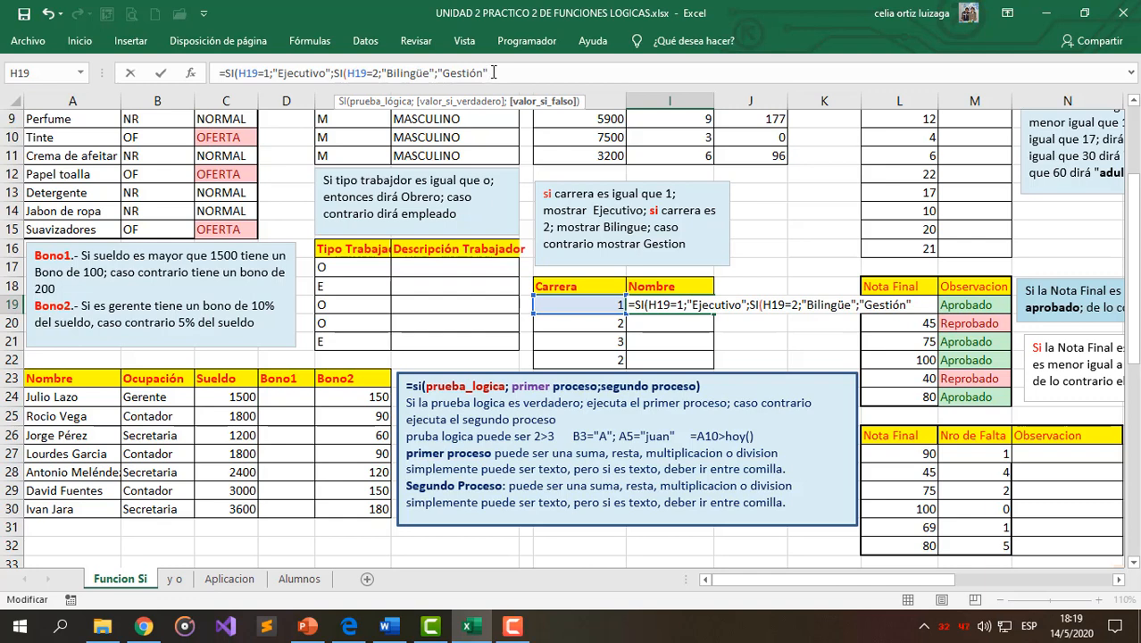
left_click(230, 73)
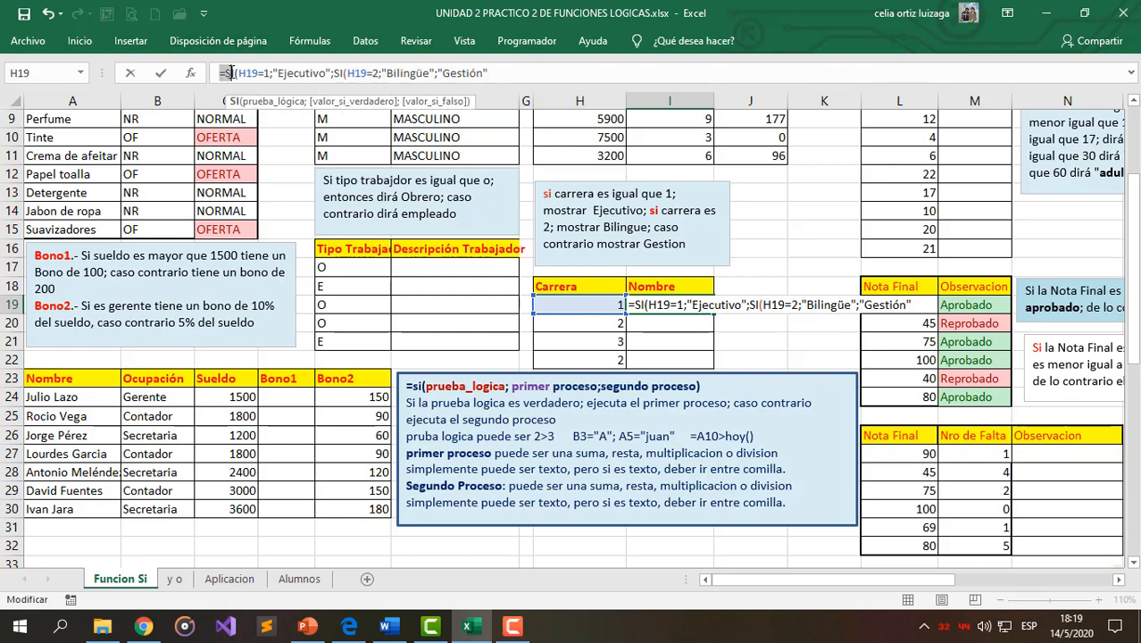
Close both SI functions in I19, enter the formula, and copy it down the Nombre column through I22
left_click(520, 72)
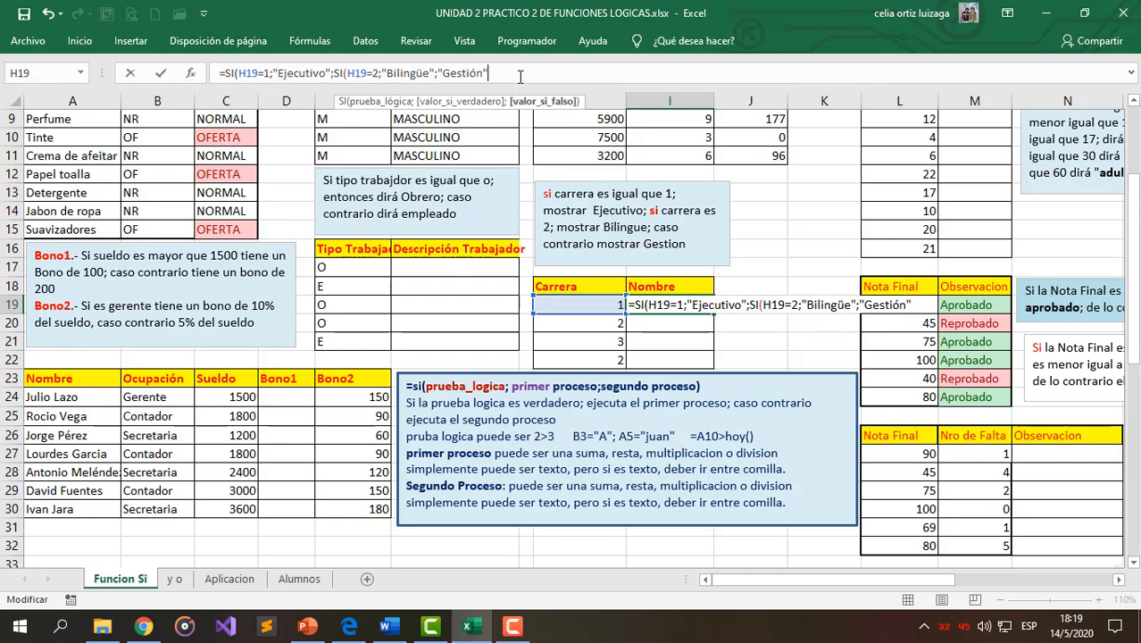
type("))")
key("Return")
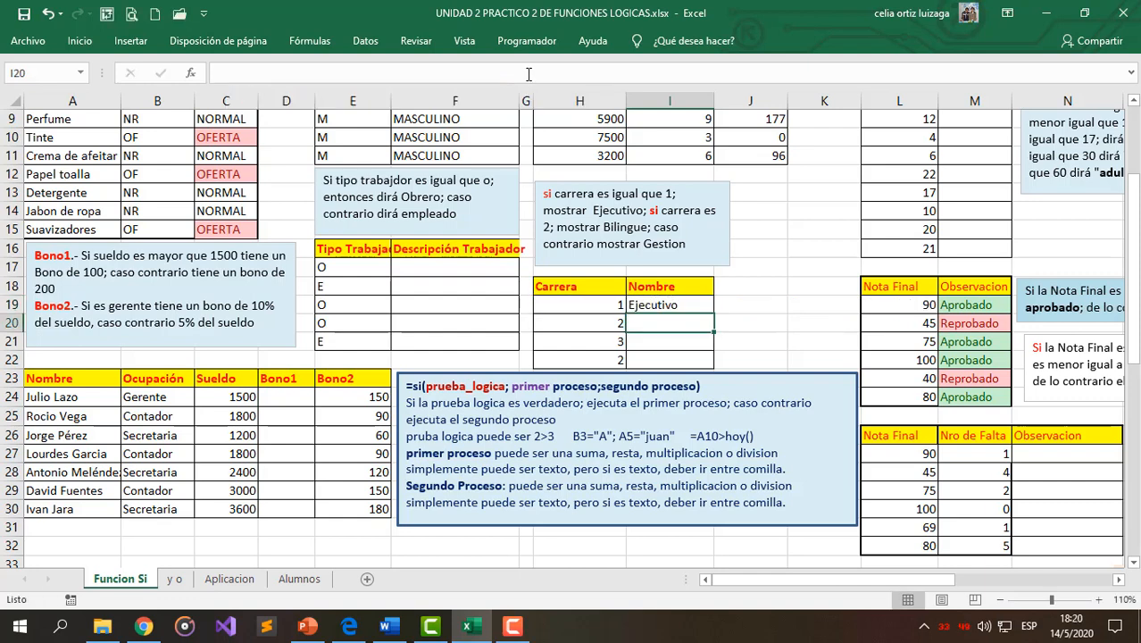
left_click(668, 302)
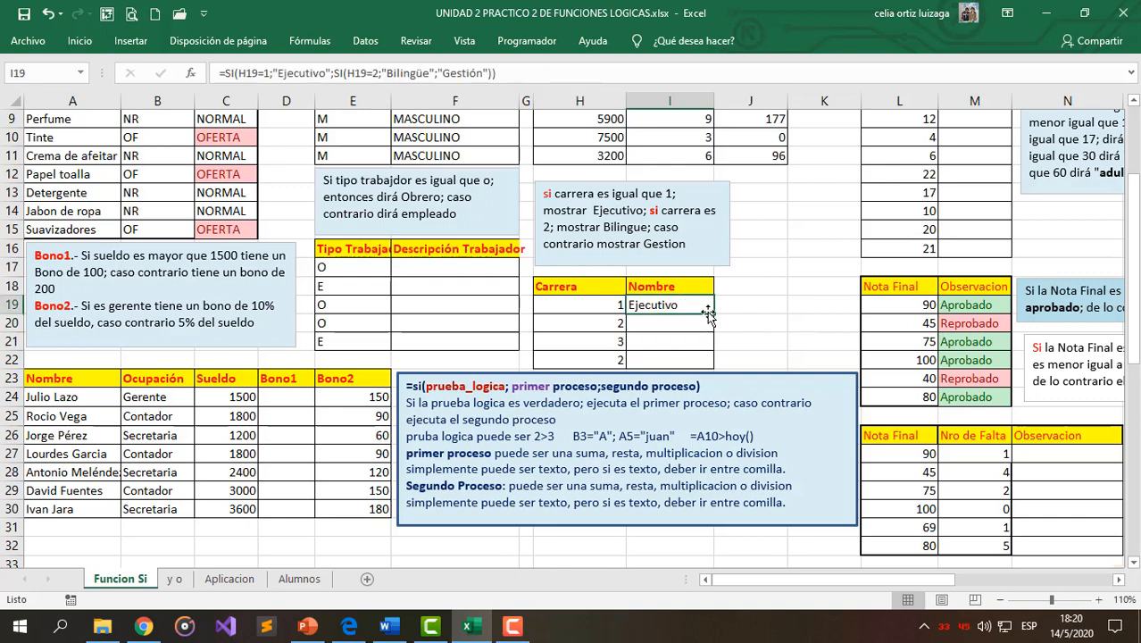
left_click_drag(712, 313, 711, 365)
Examine the copied formula in I20, following how the H20=1 and H20=2 tests apply to its Carrera code
left_click(651, 322)
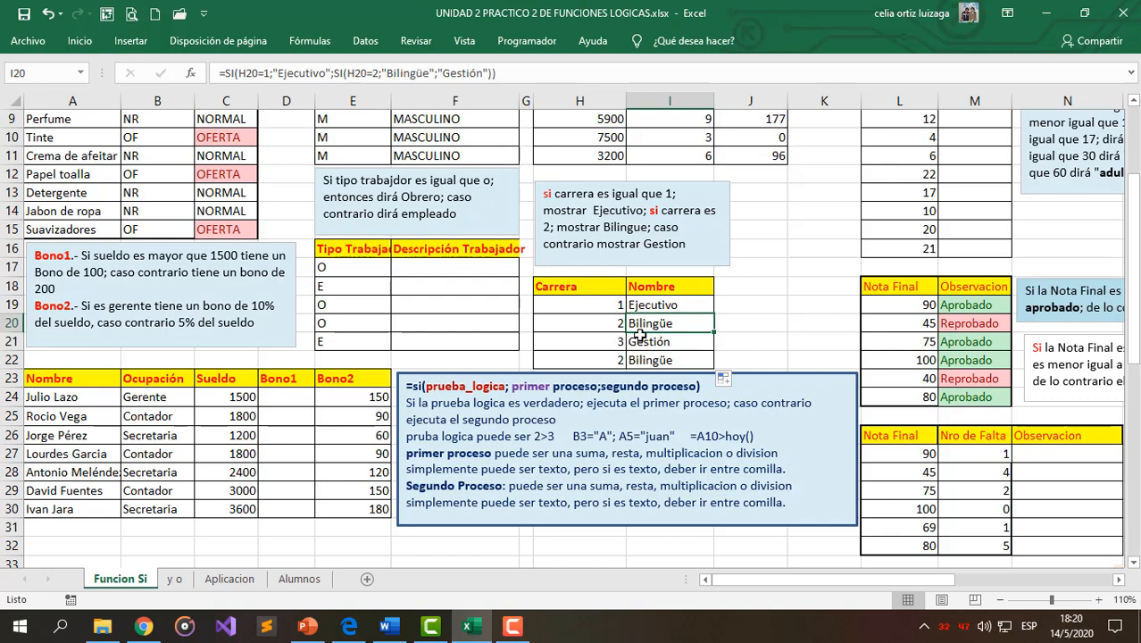
double_click(651, 323)
left_click(362, 76)
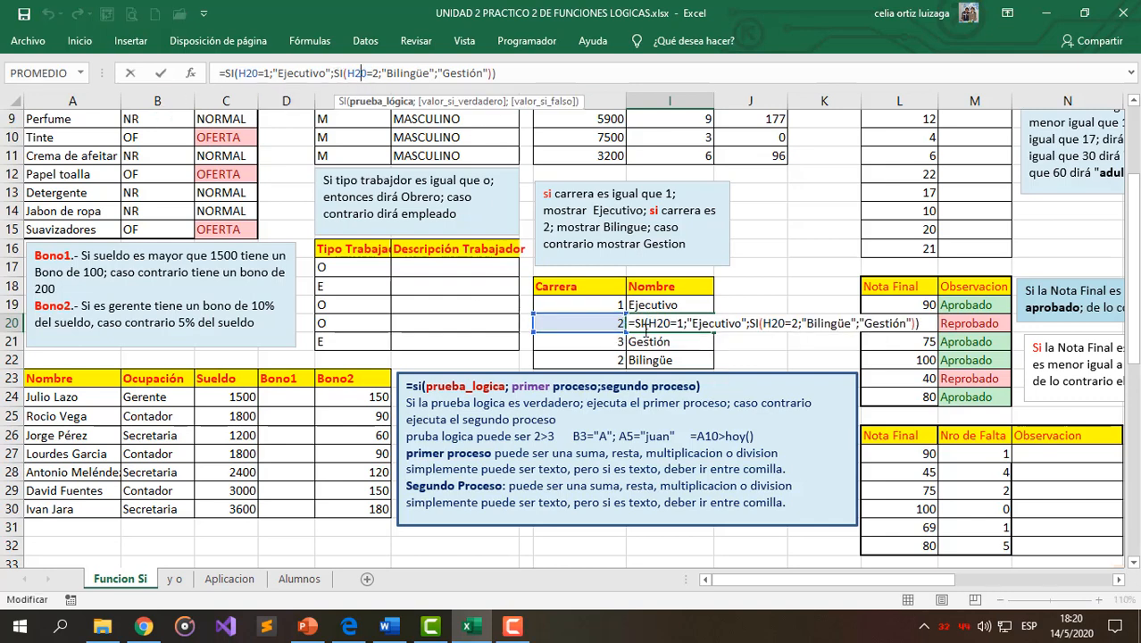
left_click_drag(649, 324, 670, 324)
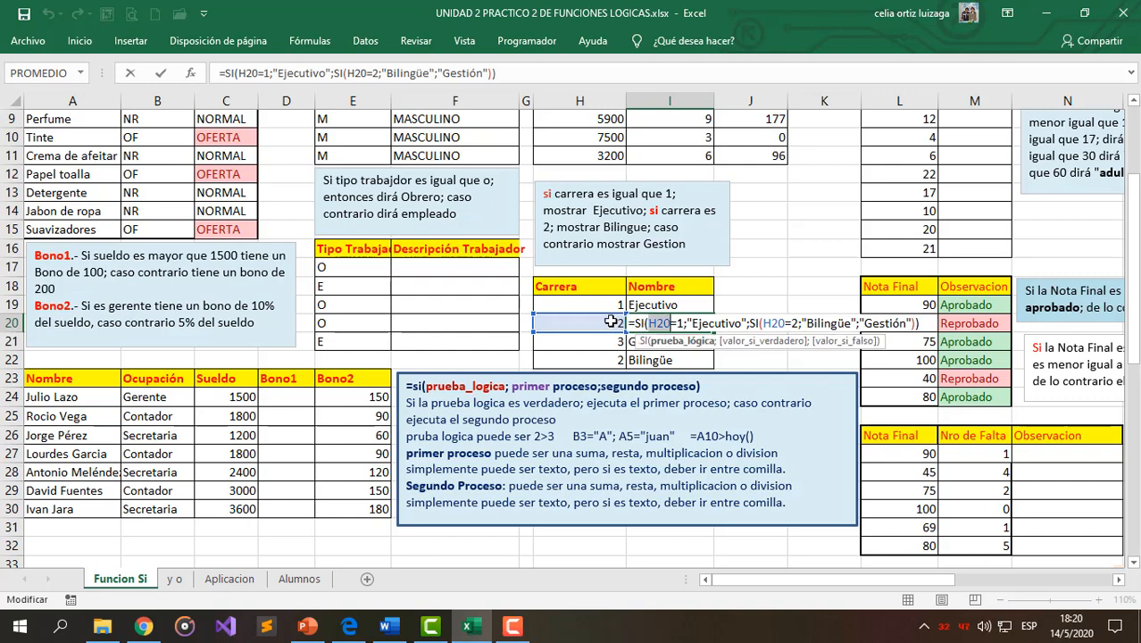
left_click_drag(238, 72, 256, 71)
left_click(256, 72)
left_click_drag(239, 73, 324, 72)
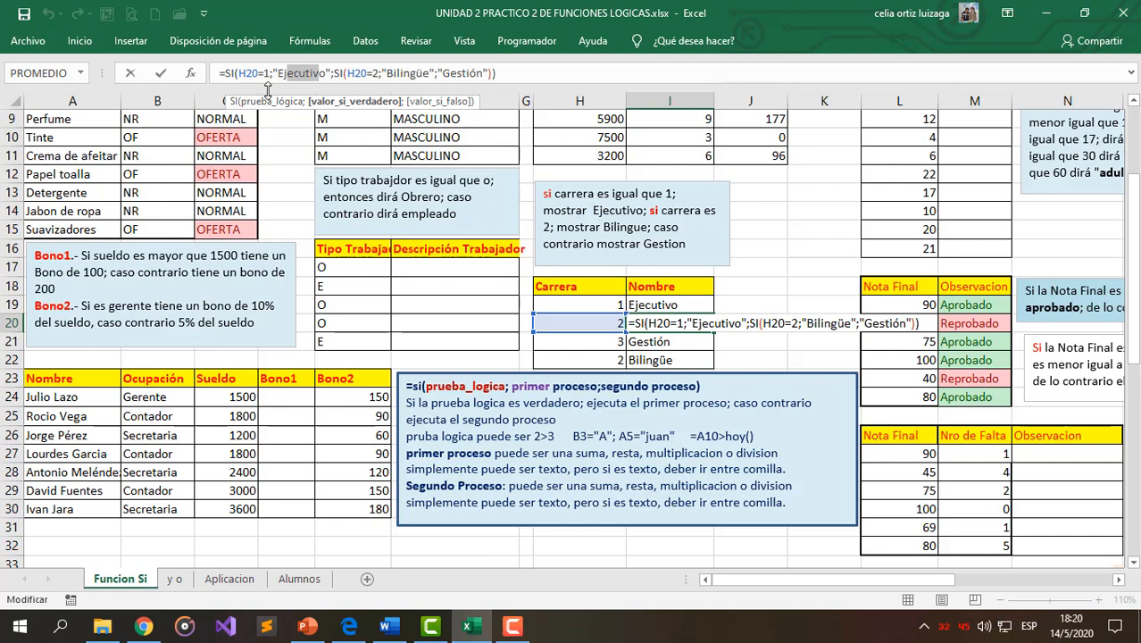
left_click(359, 73)
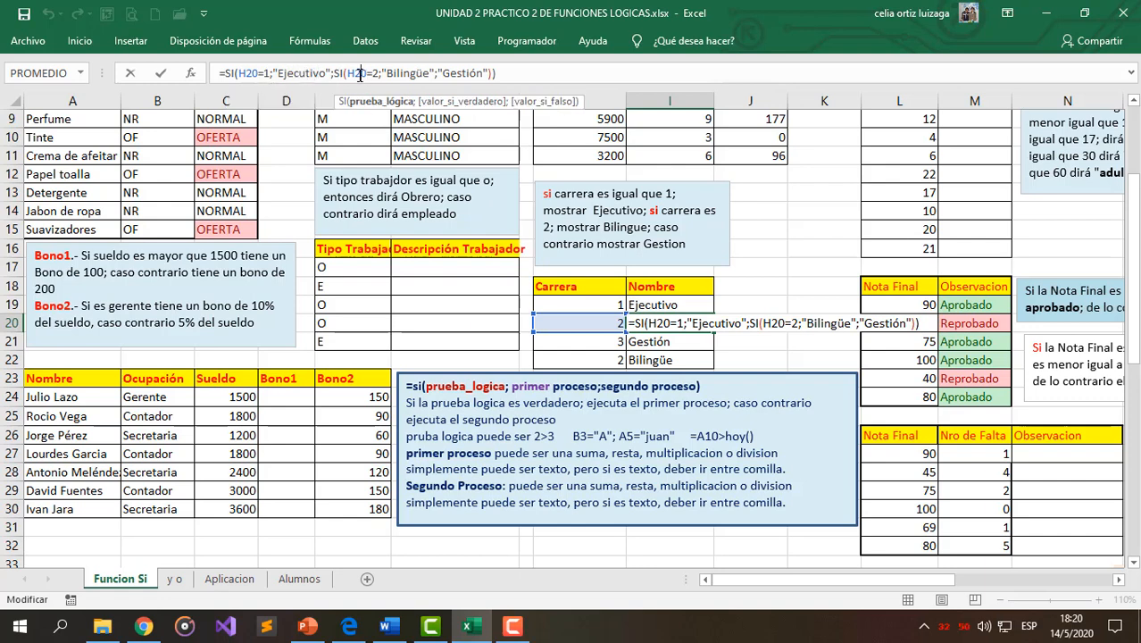
left_click_drag(352, 73, 431, 74)
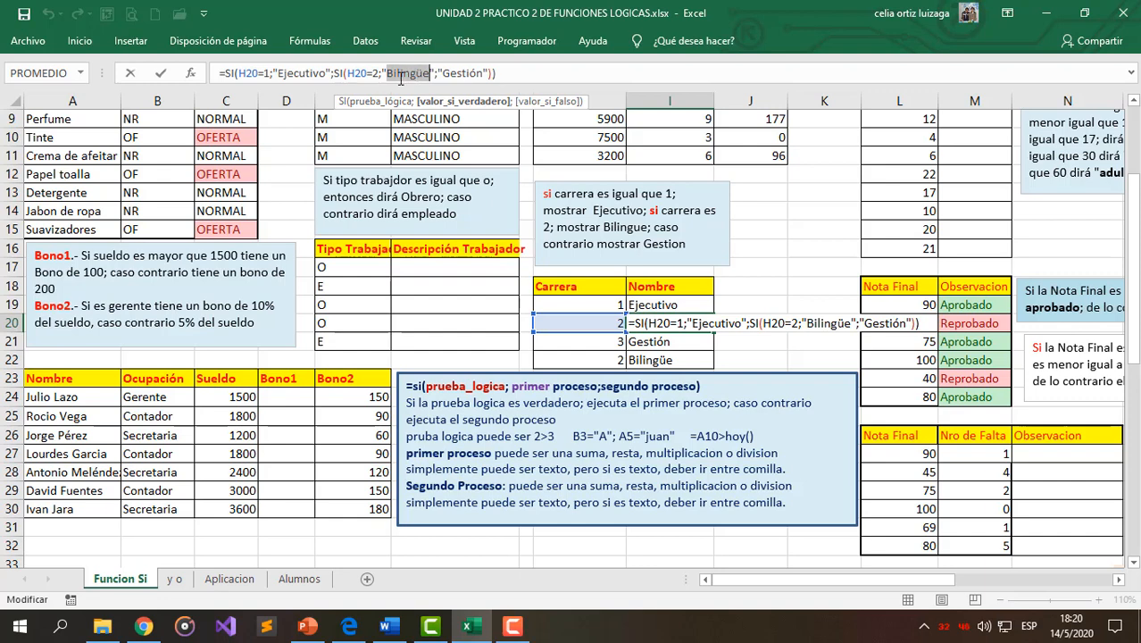
key("Return")
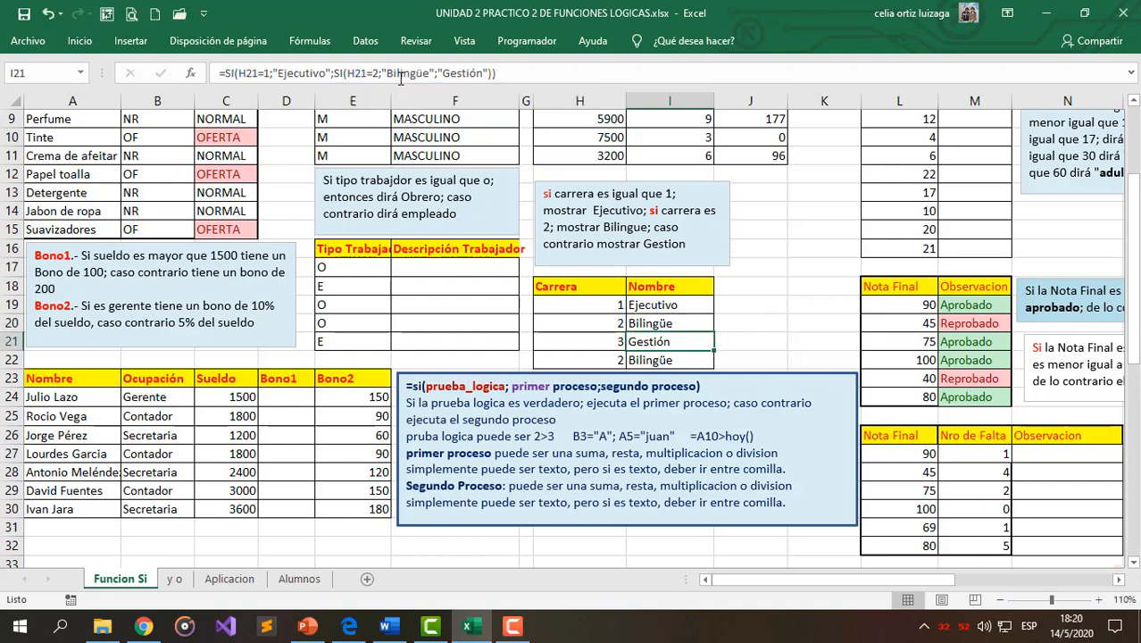
Examine the copied formula in I21 part by part: the H21=1 test, "Ejecutivo", the nested H21=2 test, "Bilingüe" and "Gestión"
double_click(641, 341)
left_click(653, 342)
double_click(653, 342)
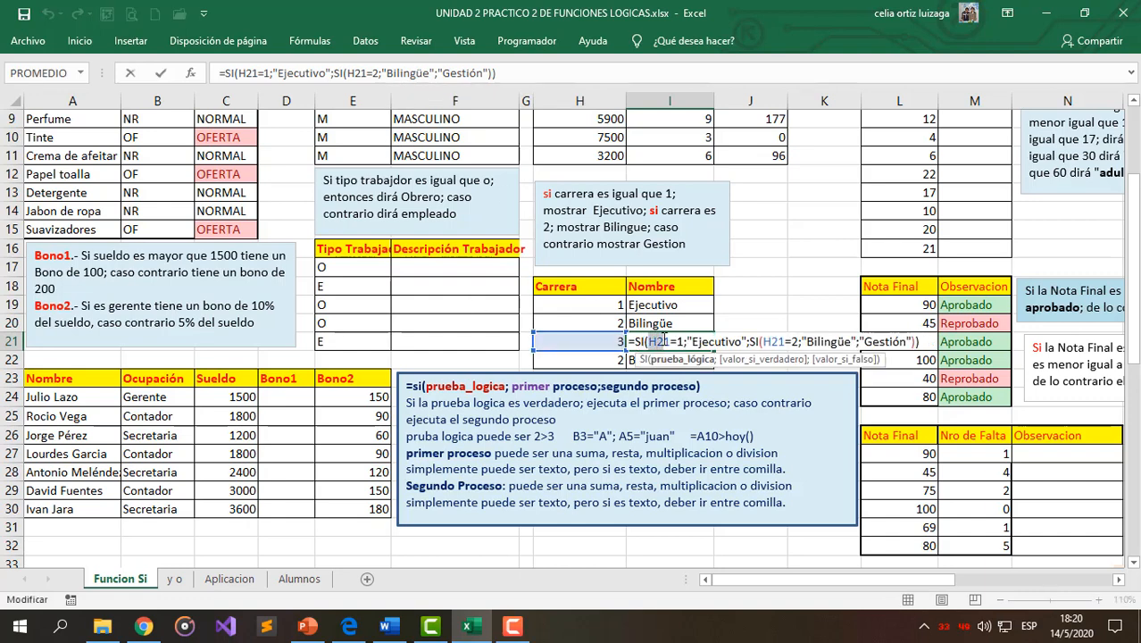
left_click(259, 72)
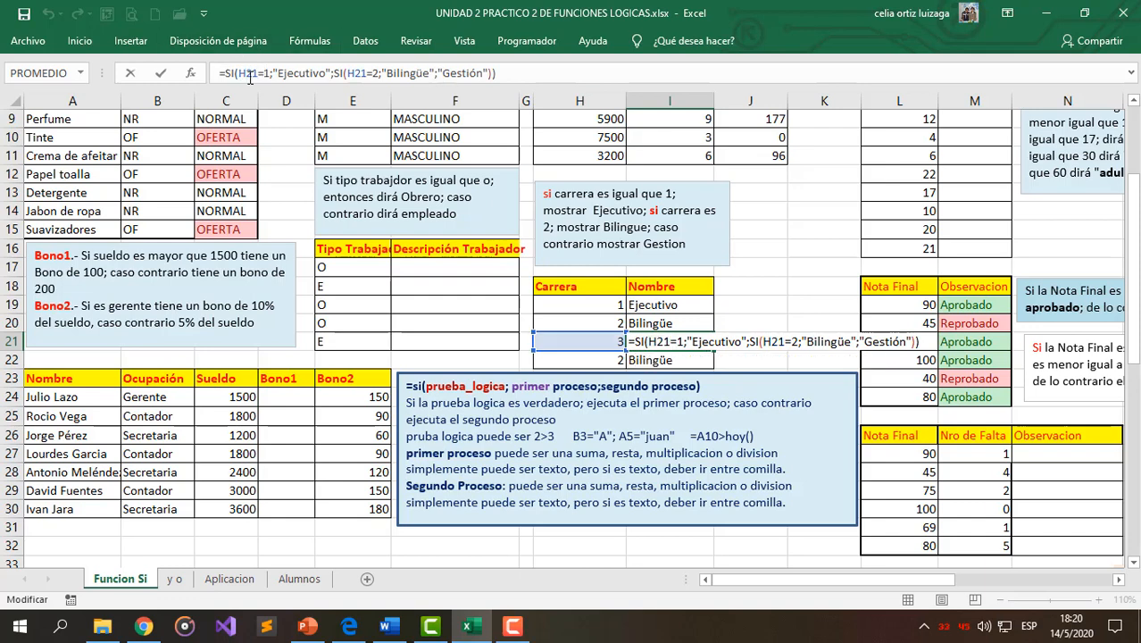
double_click(248, 74)
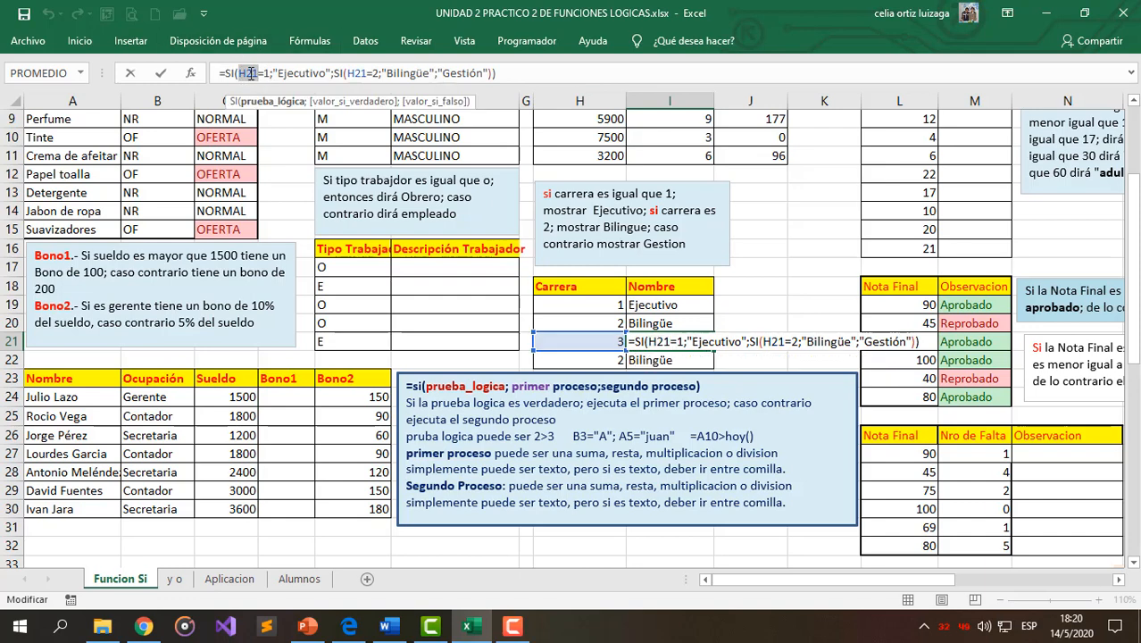
left_click(285, 73)
left_click_drag(279, 73, 320, 73)
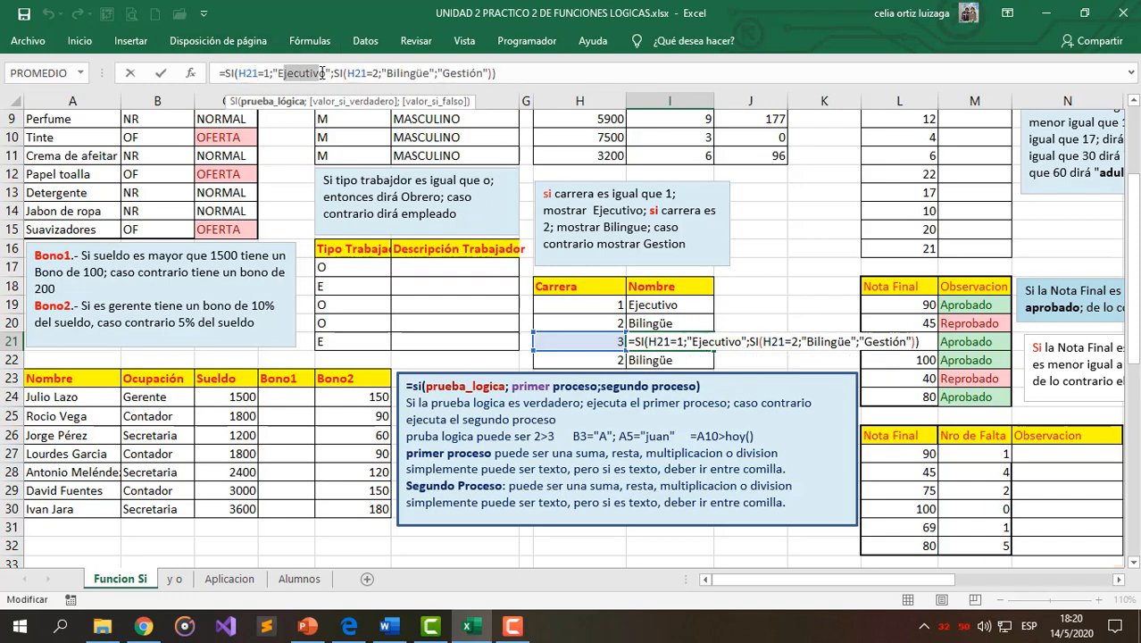
left_click(360, 74)
double_click(360, 73)
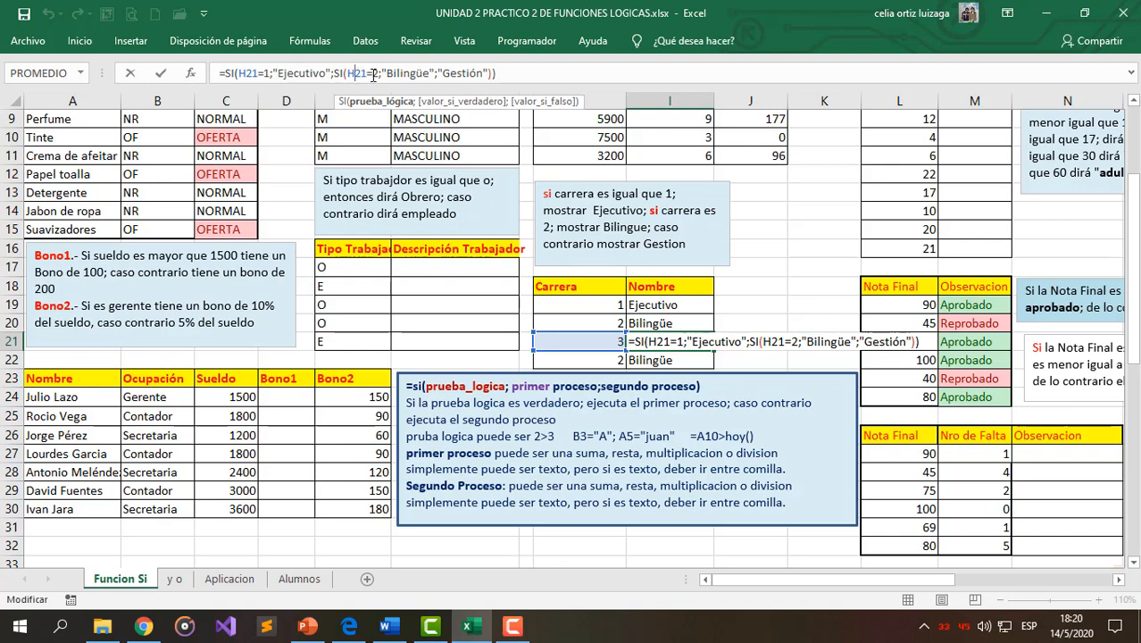
double_click(423, 73)
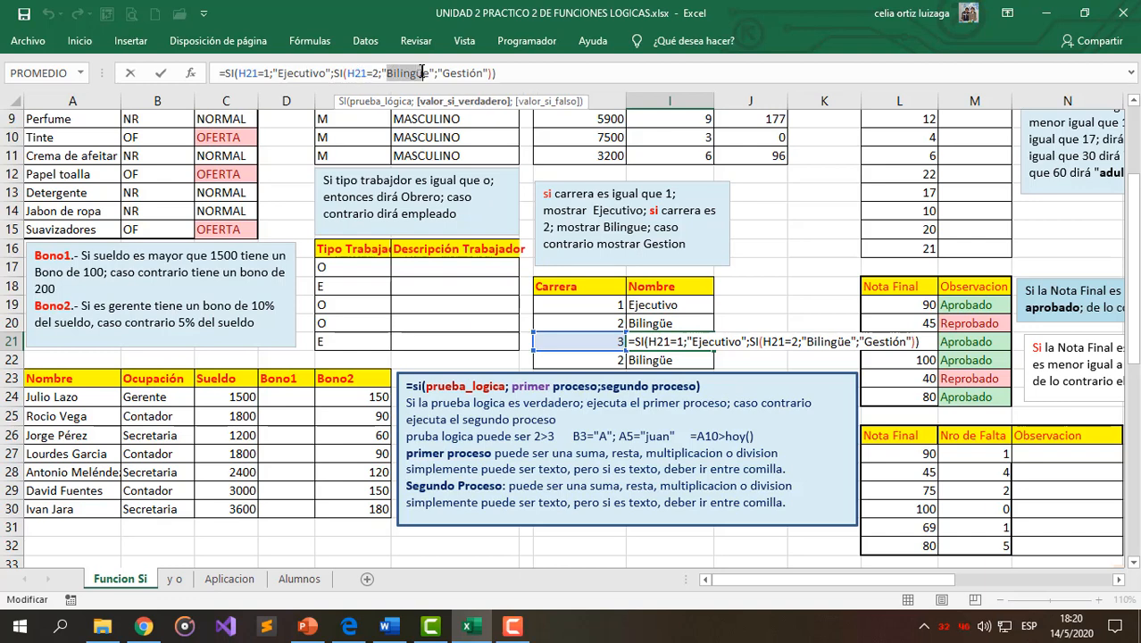
left_click(440, 73)
double_click(446, 73)
left_click_drag(435, 73, 465, 75)
left_click(446, 72)
key("Return")
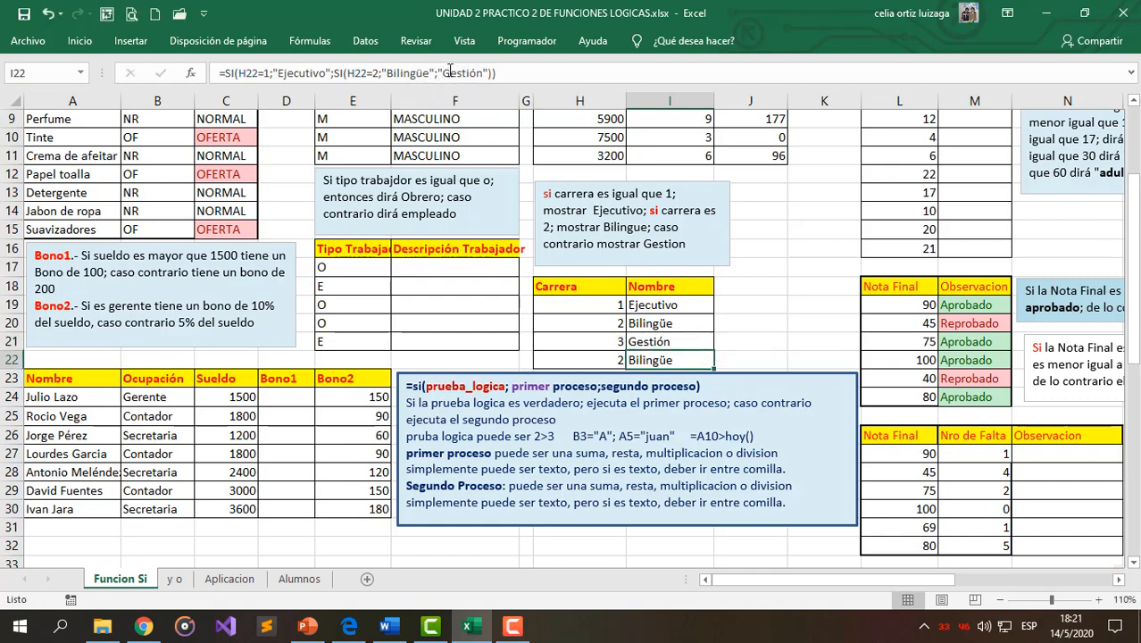
left_click(695, 342)
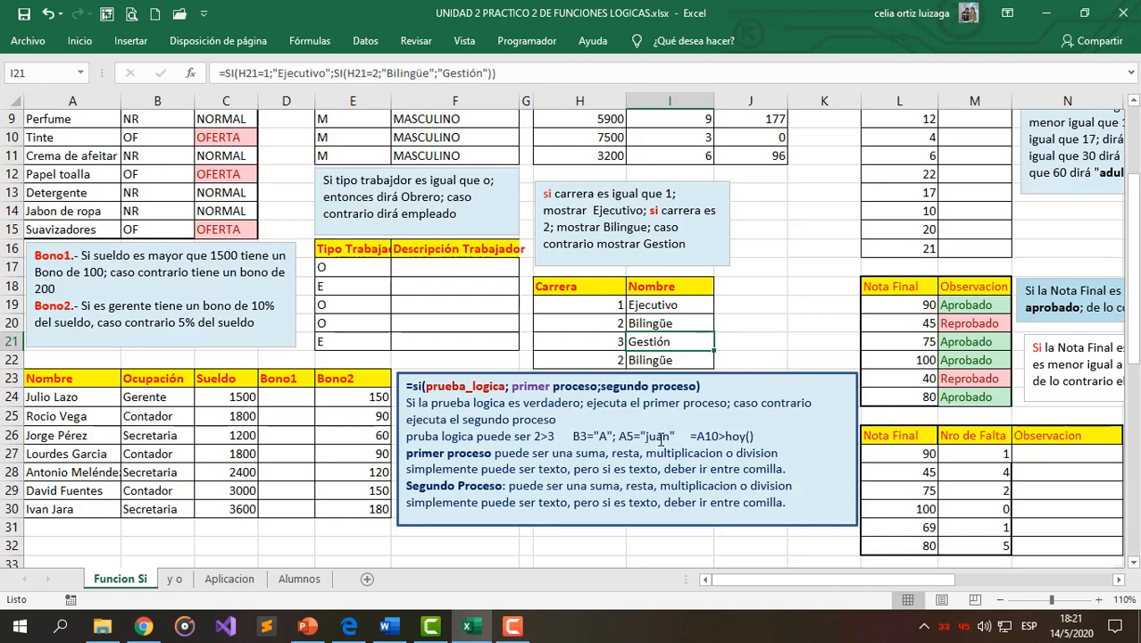